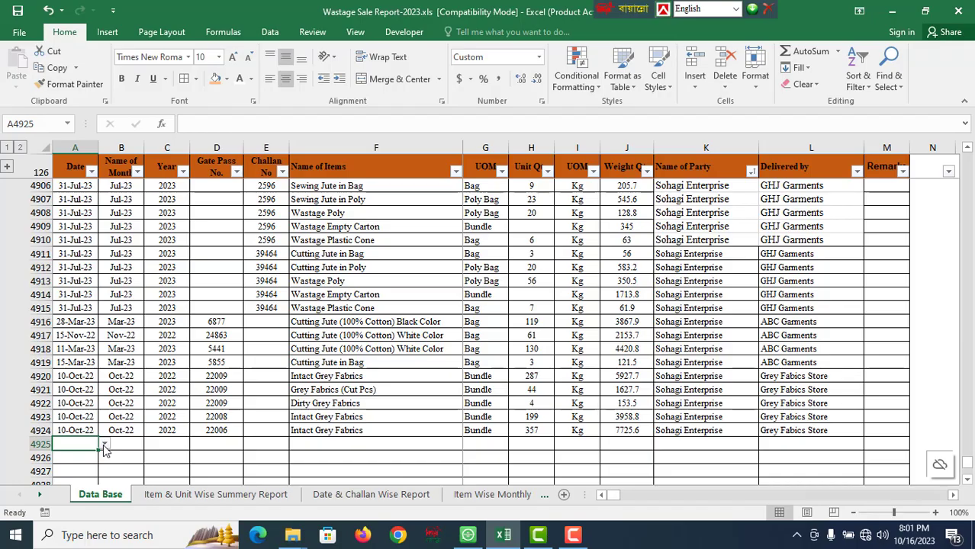
# Step: Pick 9-Oct-23 from A4925's date list so month and year show Oct-23 and 2023
pyautogui.click(104, 445)
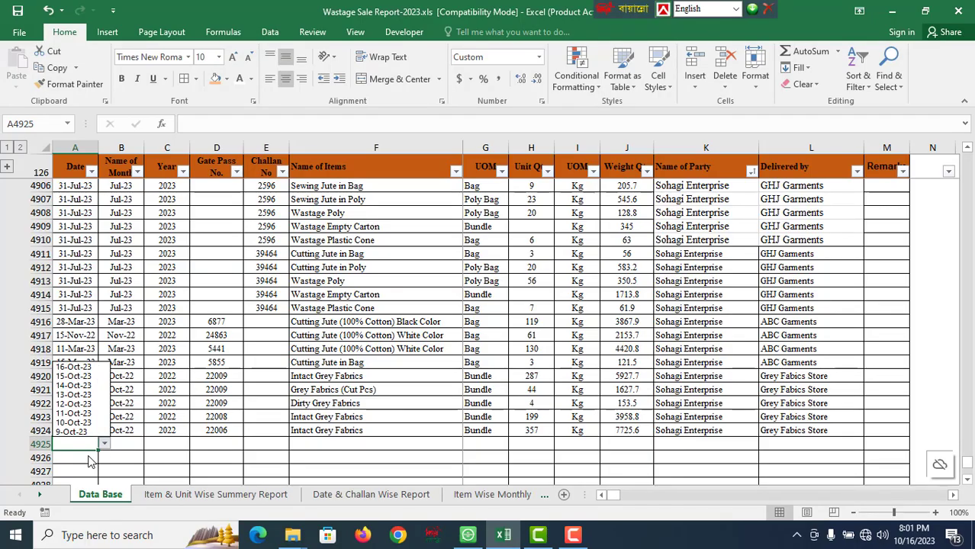
pyautogui.press('Escape')
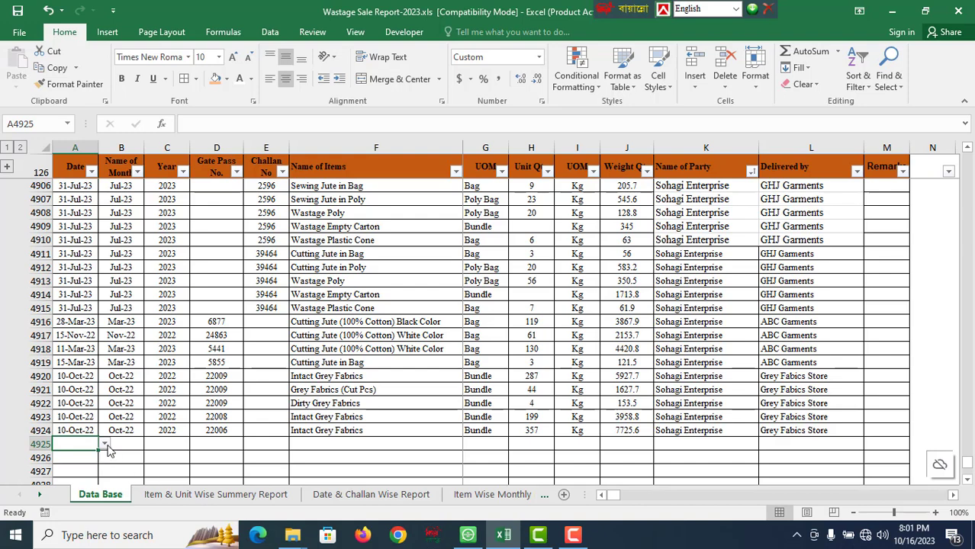
pyautogui.click(106, 445)
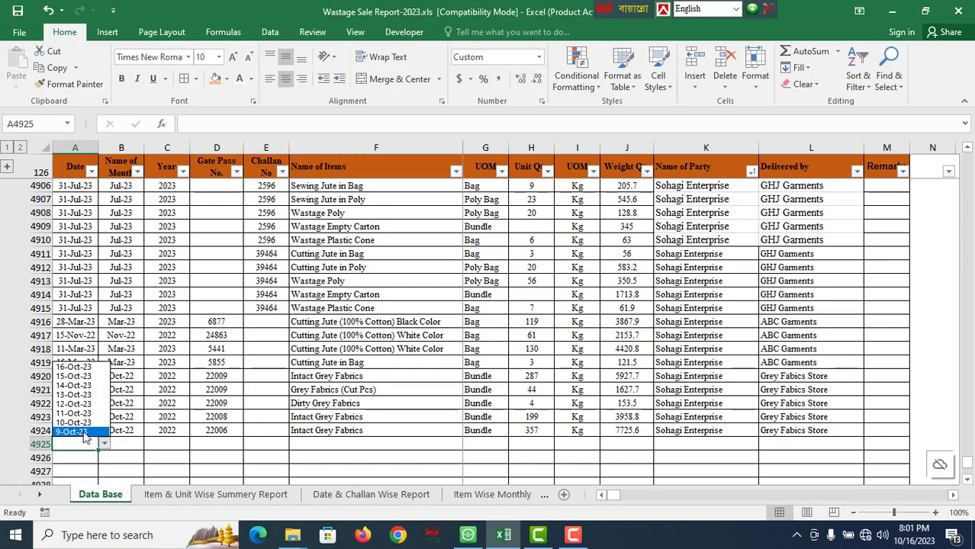
pyautogui.click(84, 432)
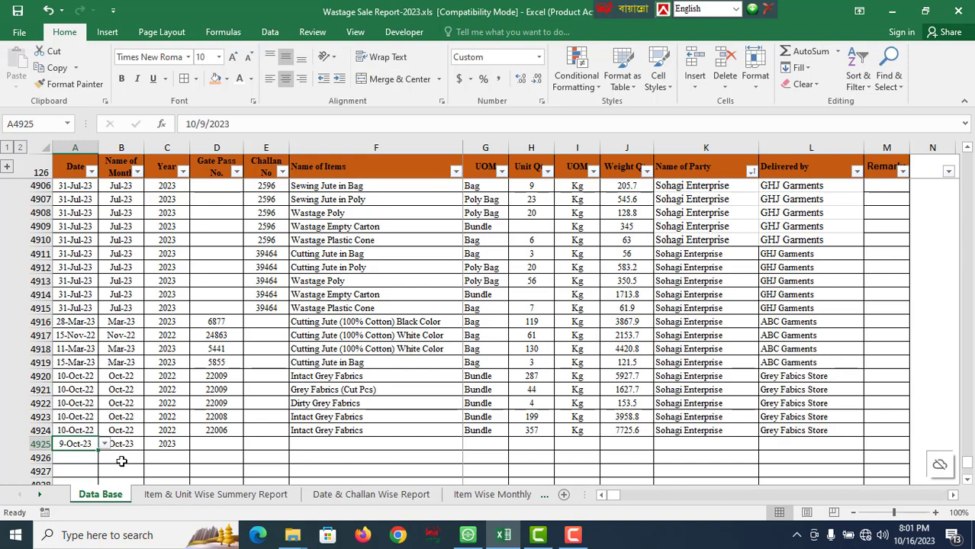
# Step: Move down to row 4926 and select its empty Year cell C4926
pyautogui.click(117, 462)
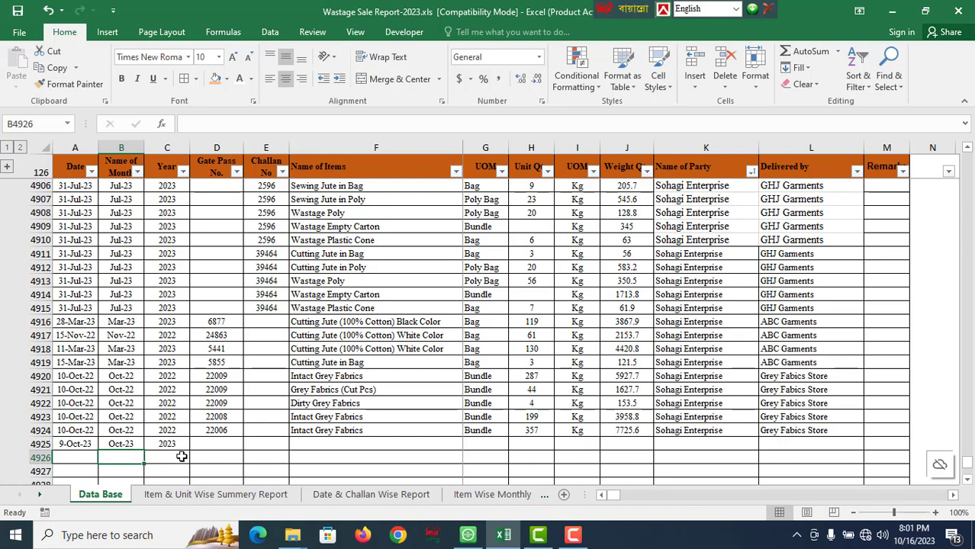
pyautogui.click(180, 456)
pyautogui.click(126, 458)
pyautogui.click(162, 458)
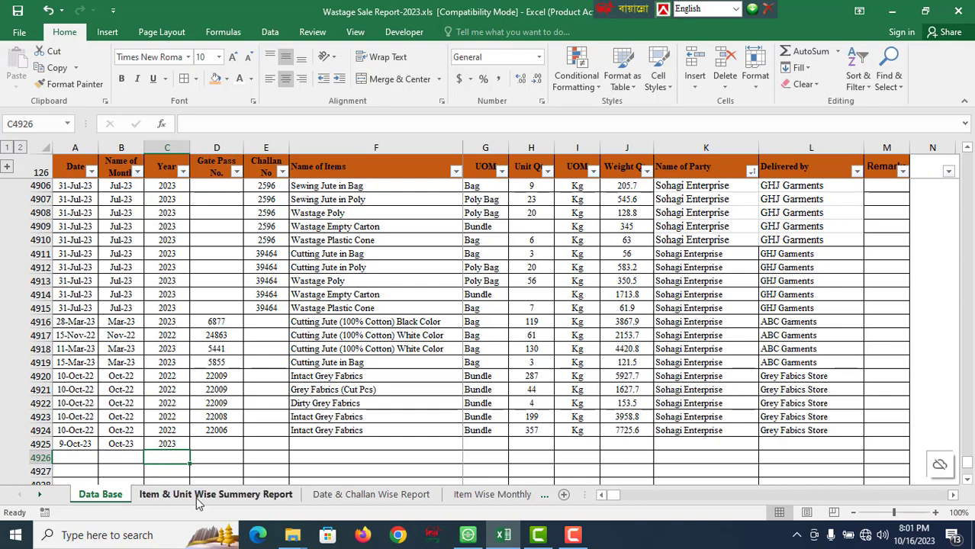
# Step: On the Item & Unit Wise Summery Report, filter Name of Month to Jul-23 only
pyautogui.click(246, 497)
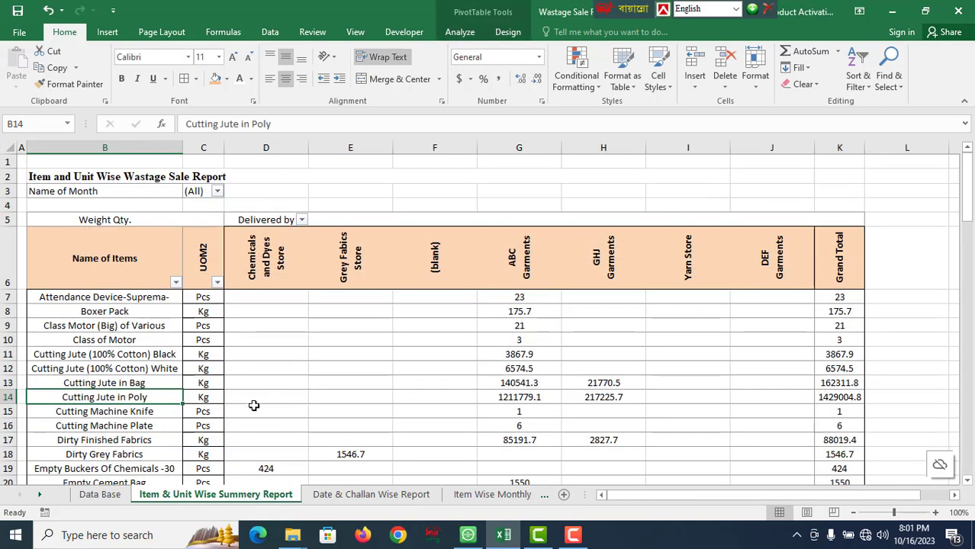
pyautogui.click(217, 192)
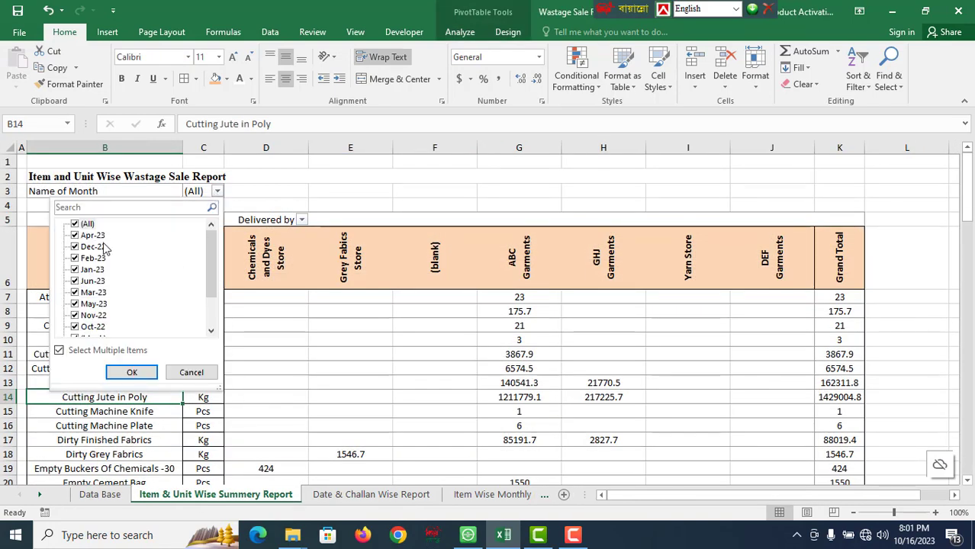
pyautogui.click(79, 225)
pyautogui.moveTo(213, 252); pyautogui.dragTo(203, 334)
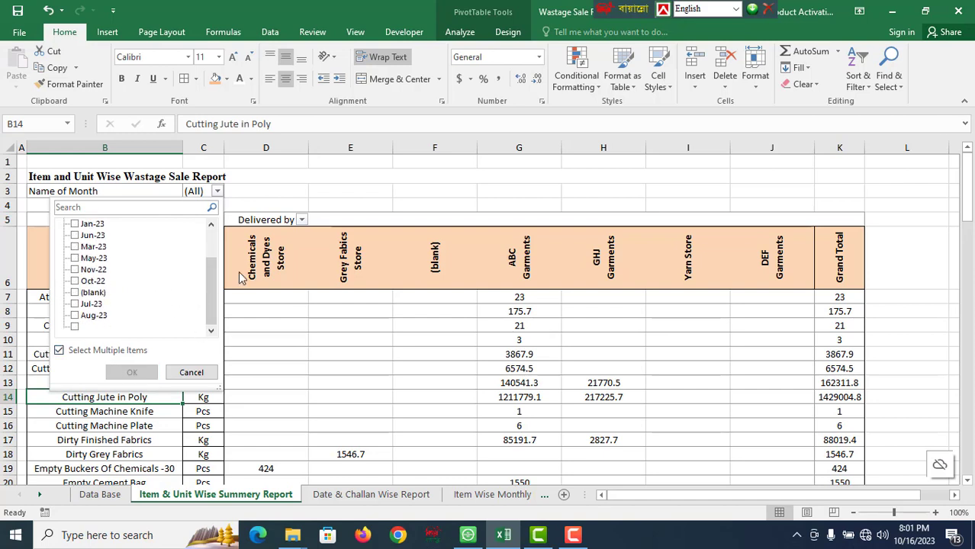
pyautogui.moveTo(213, 297); pyautogui.dragTo(185, 233)
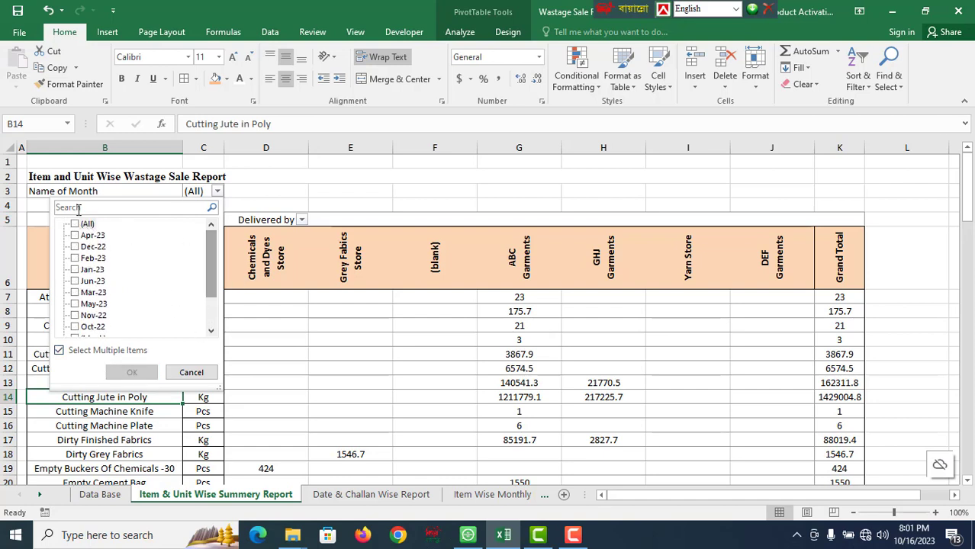
pyautogui.moveTo(210, 271); pyautogui.dragTo(211, 321)
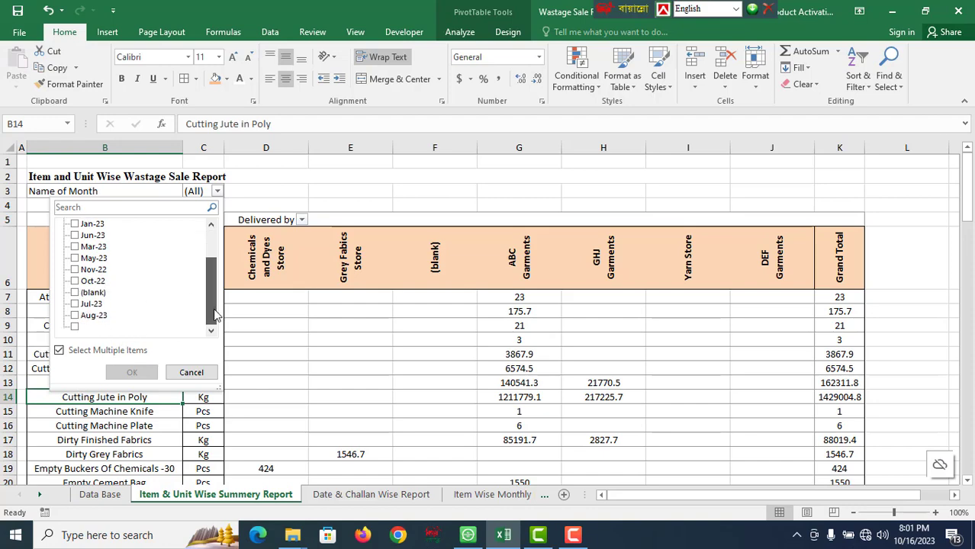
pyautogui.click(75, 305)
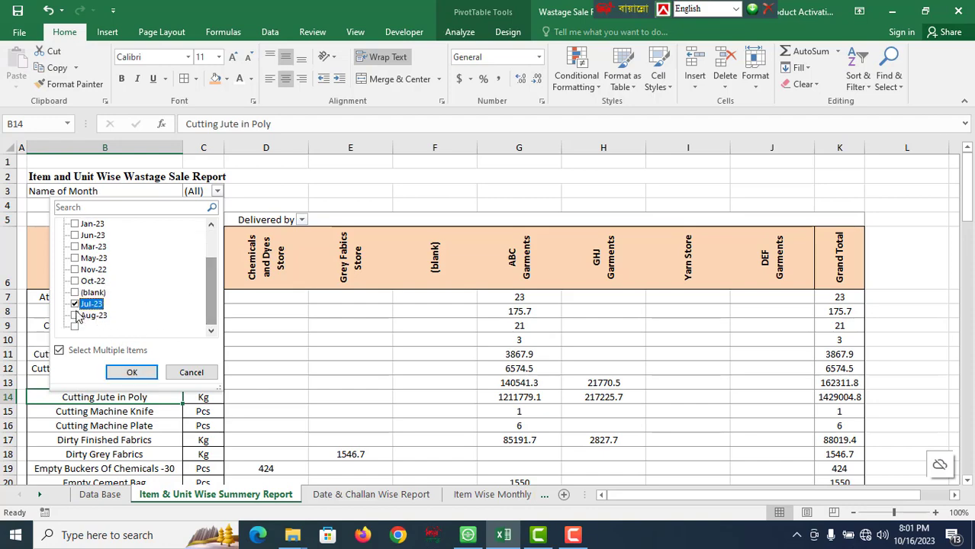
pyautogui.click(131, 373)
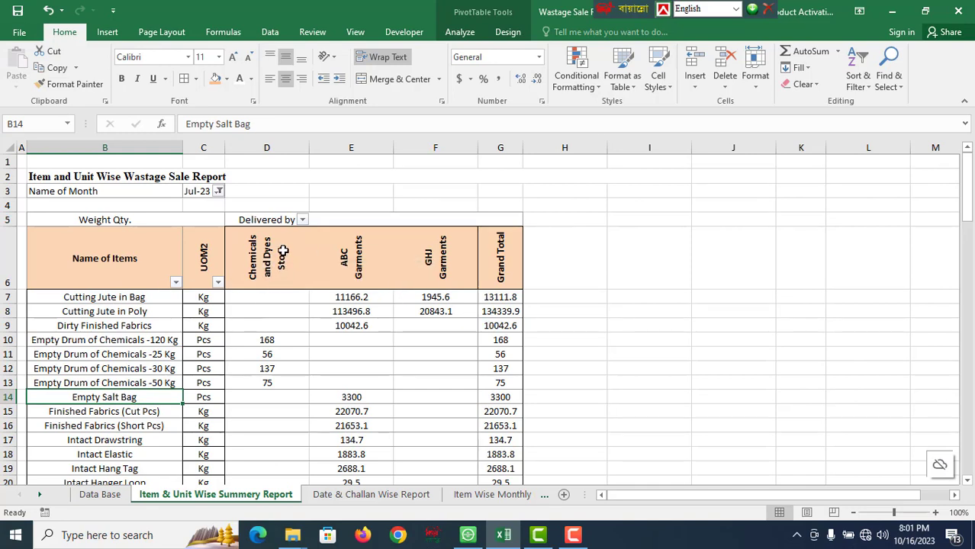
# Step: Switch the pivot's month filter from Jul-23 to Oct-22
pyautogui.moveTo(314, 332)
pyautogui.moveTo(382, 316)
pyautogui.click(219, 193)
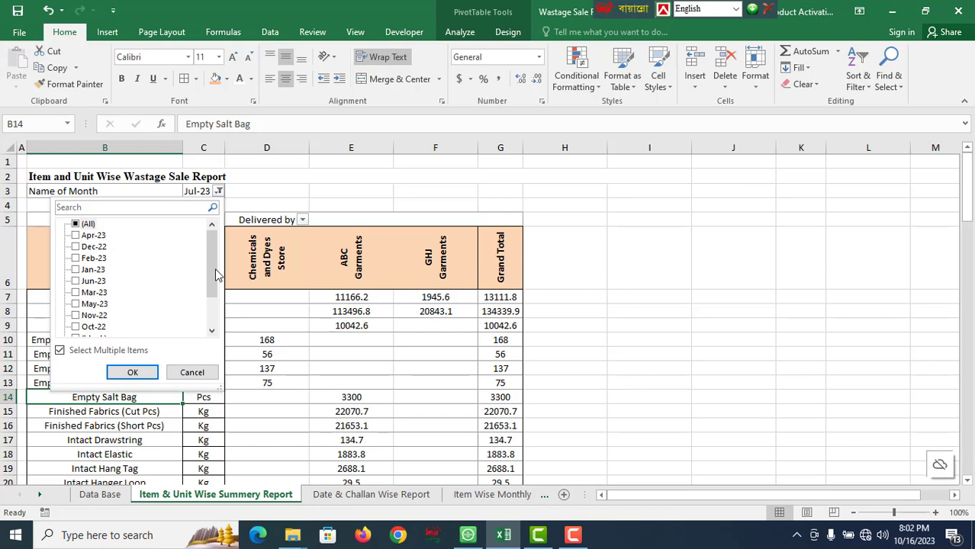
pyautogui.moveTo(216, 275); pyautogui.dragTo(214, 304)
pyautogui.click(78, 304)
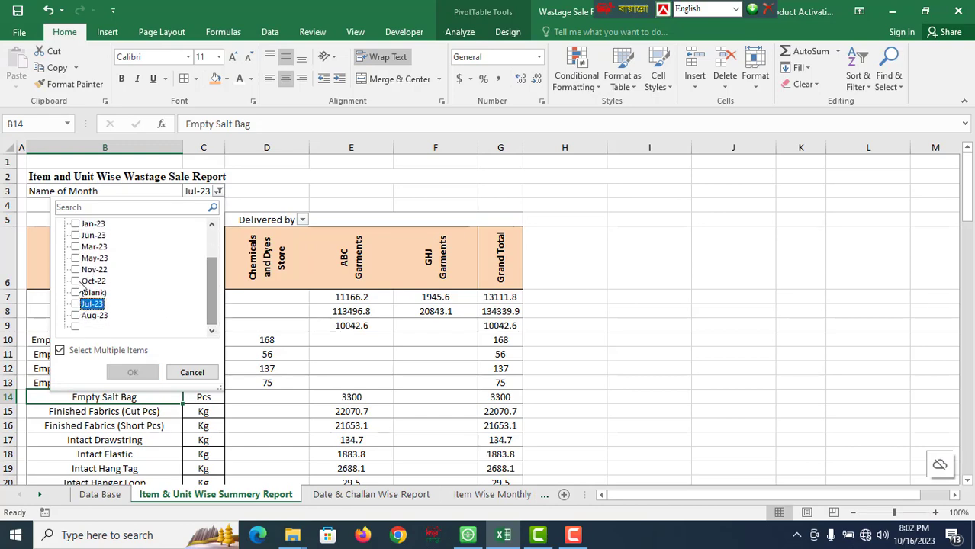
pyautogui.click(80, 281)
pyautogui.click(132, 373)
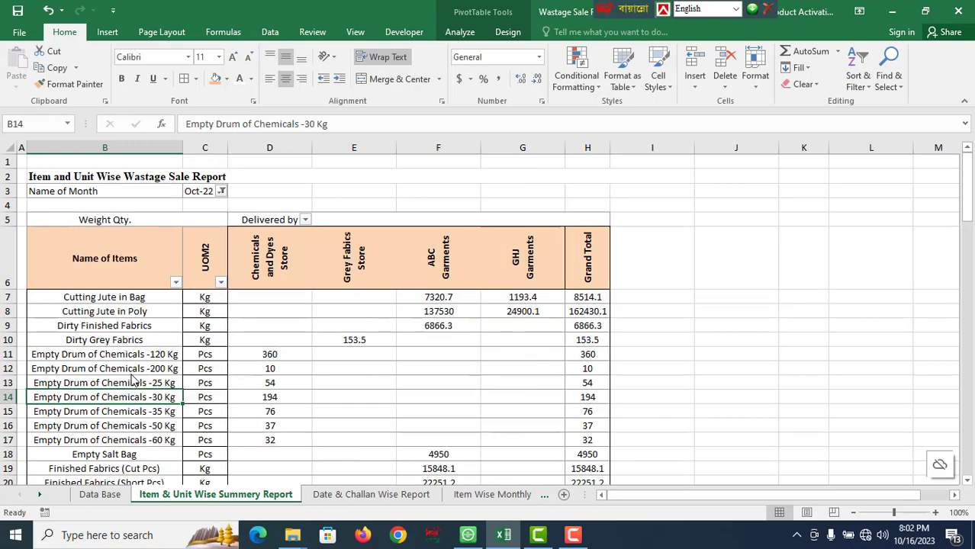
# Step: Reopen the month filter and close it without changing the Oct-22 selection
pyautogui.click(351, 313)
pyautogui.click(222, 192)
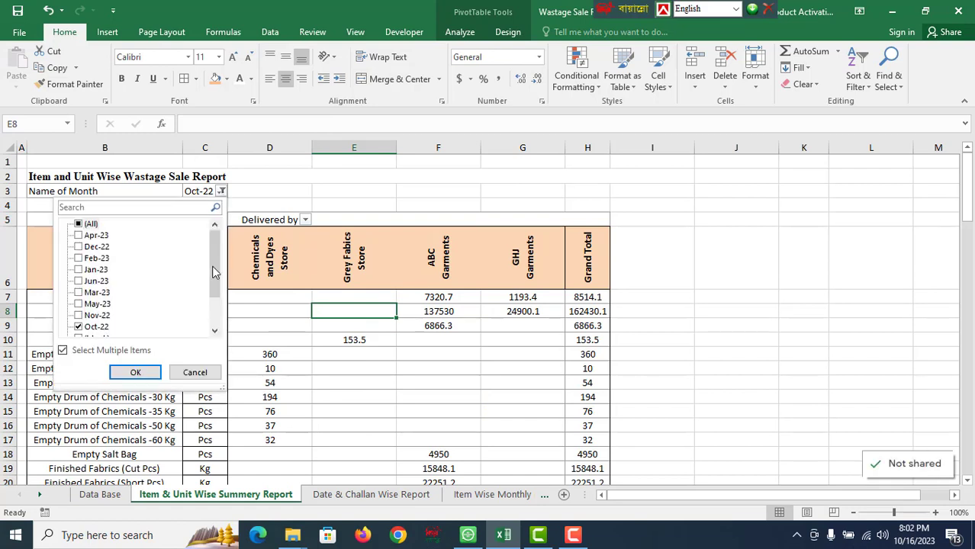
pyautogui.moveTo(215, 283); pyautogui.dragTo(214, 314)
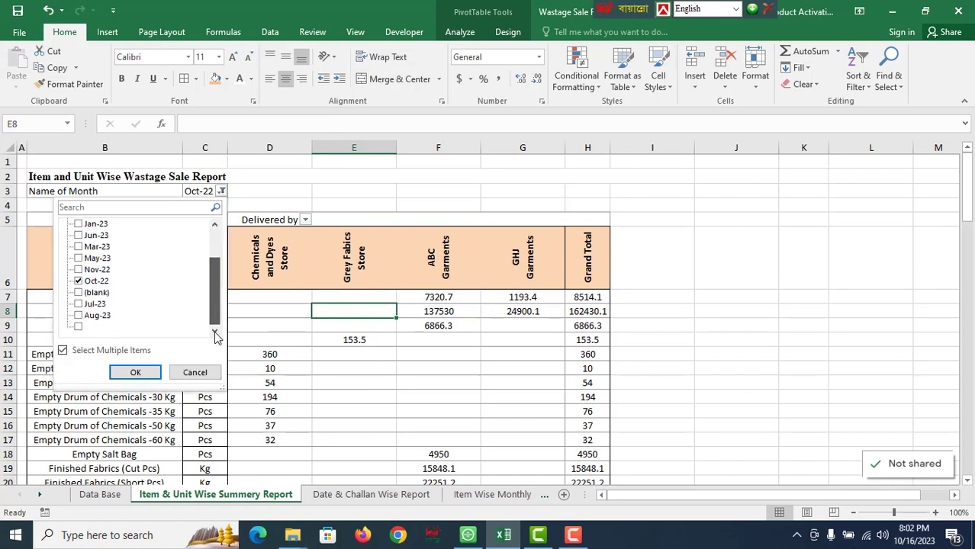
pyautogui.click(78, 281)
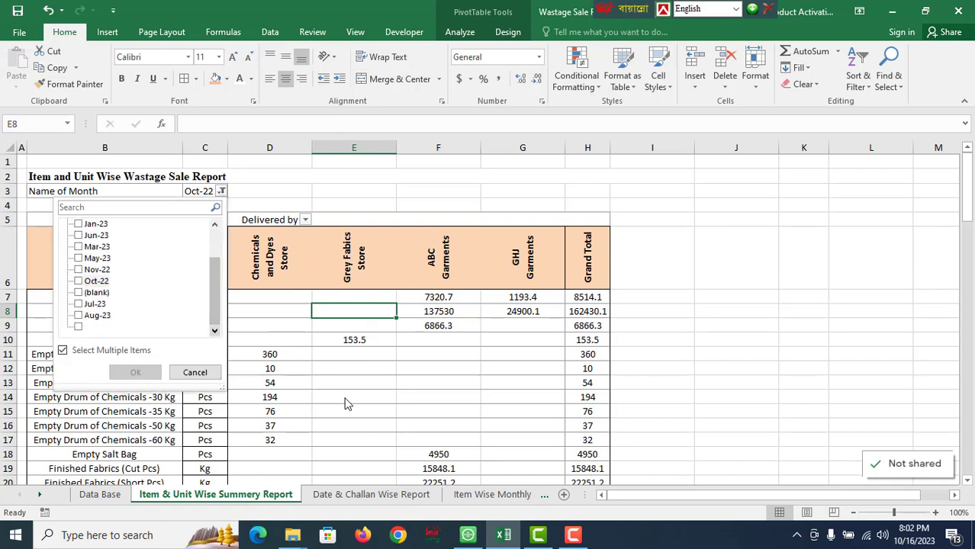
pyautogui.click(325, 400)
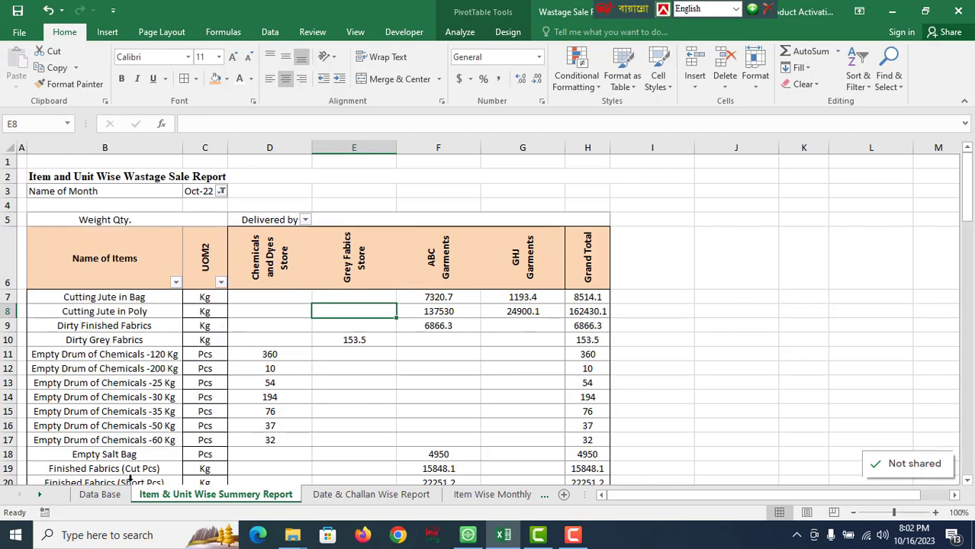
# Step: Refresh the summary pivot table so it picks up the latest Data Base rows
pyautogui.click(100, 496)
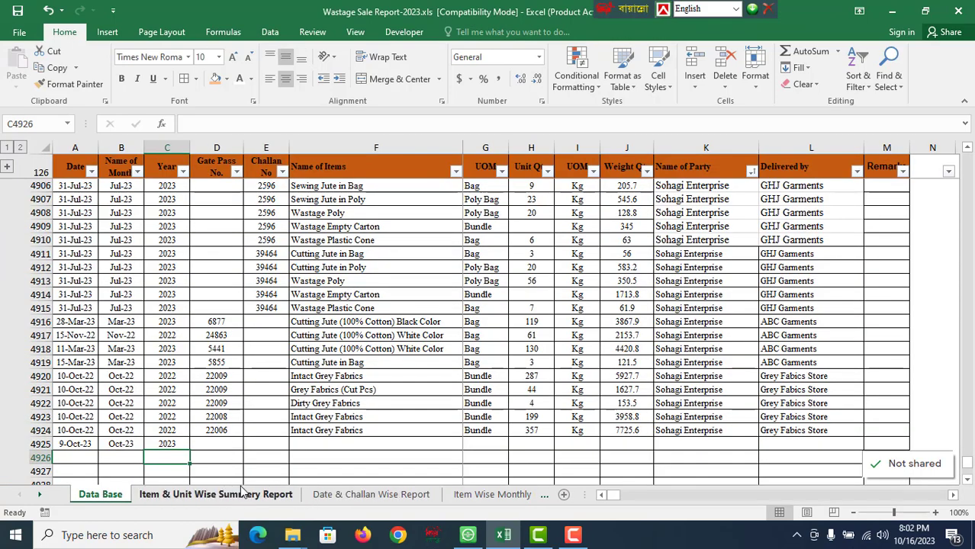
pyautogui.click(221, 495)
pyautogui.click(221, 191)
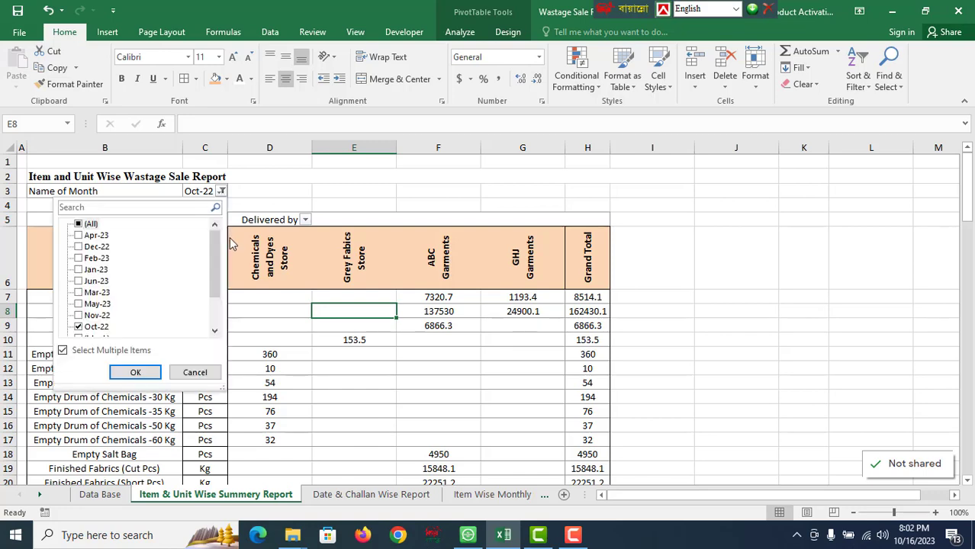
pyautogui.moveTo(215, 243); pyautogui.dragTo(213, 358)
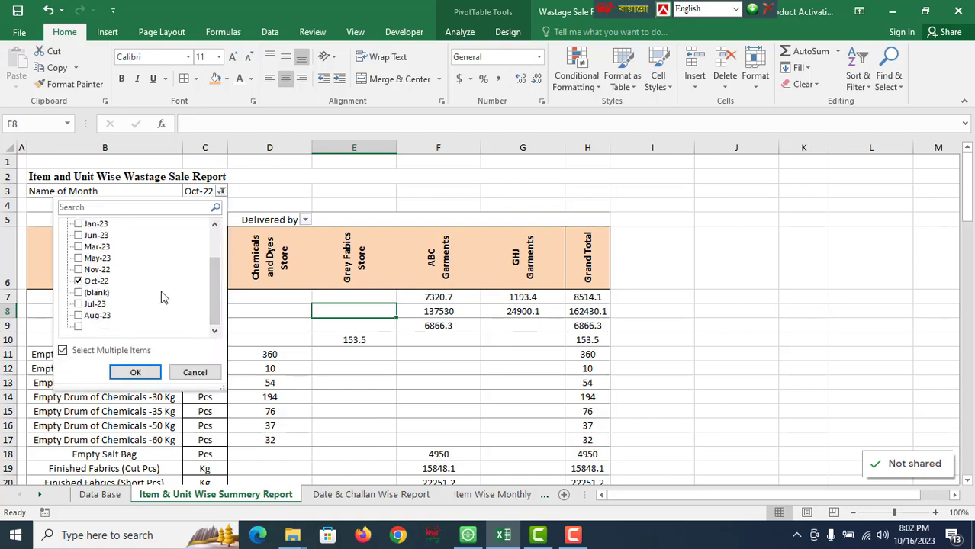
pyautogui.click(340, 339)
pyautogui.click(238, 261)
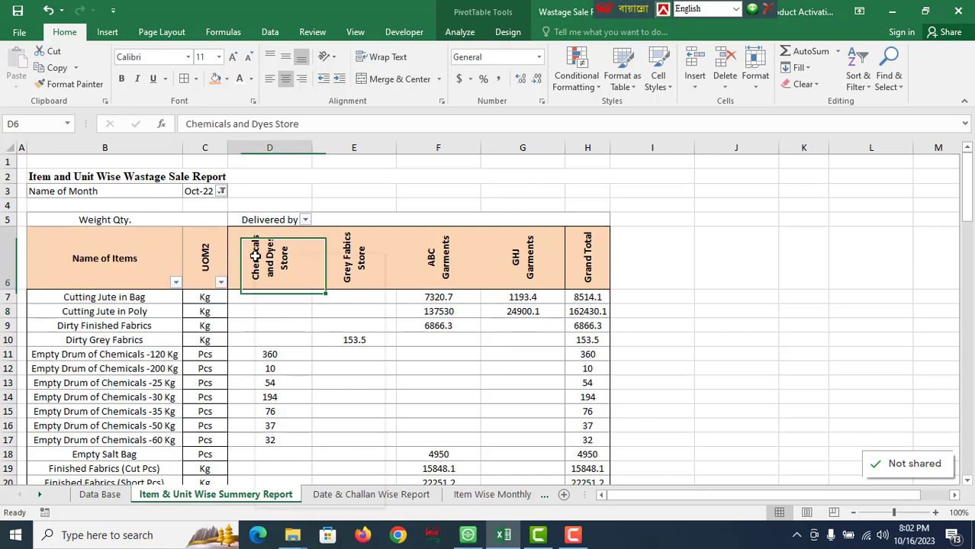
pyautogui.rightClick(256, 258)
pyautogui.click(311, 301)
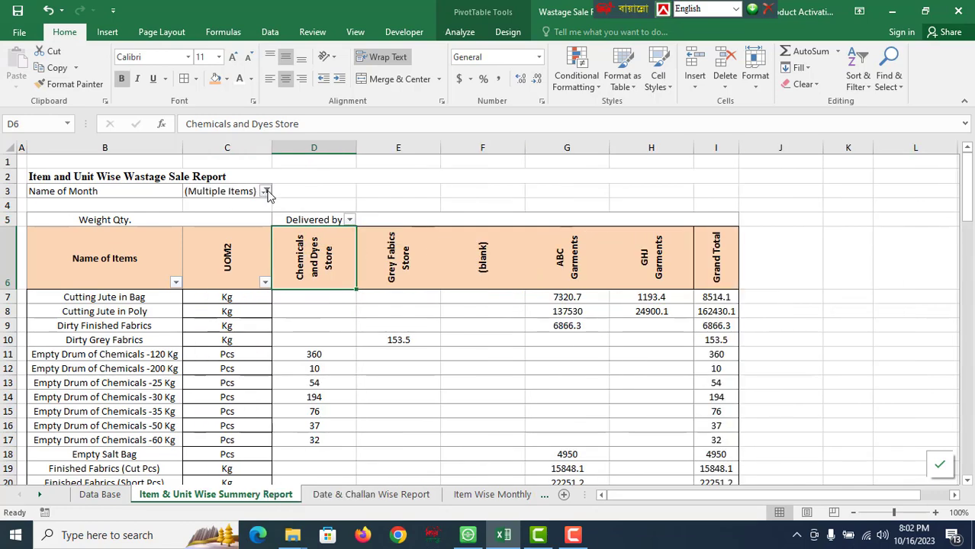
# Step: Filter the pivot to Oct-23 only, then return to the Data Base sheet
pyautogui.click(265, 192)
pyautogui.moveTo(260, 283); pyautogui.dragTo(241, 317)
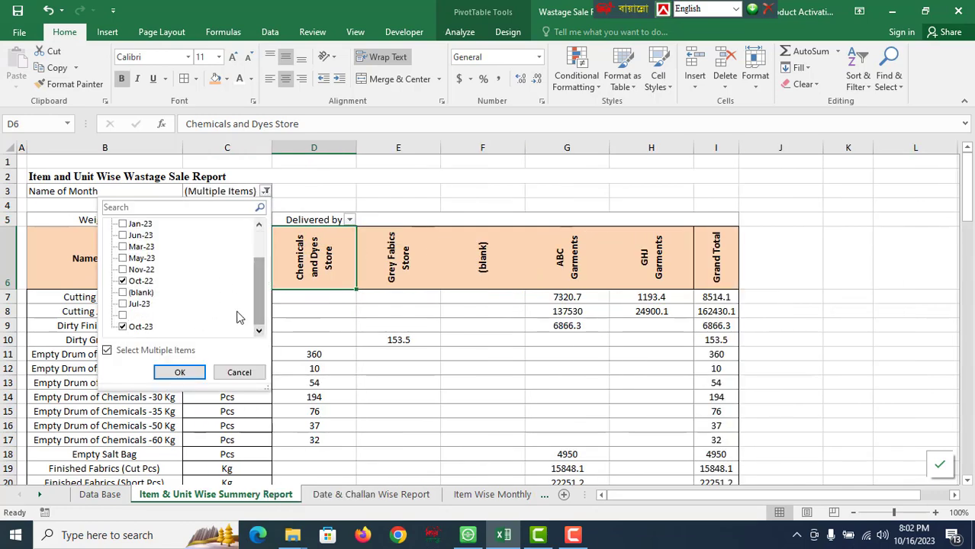
pyautogui.click(176, 371)
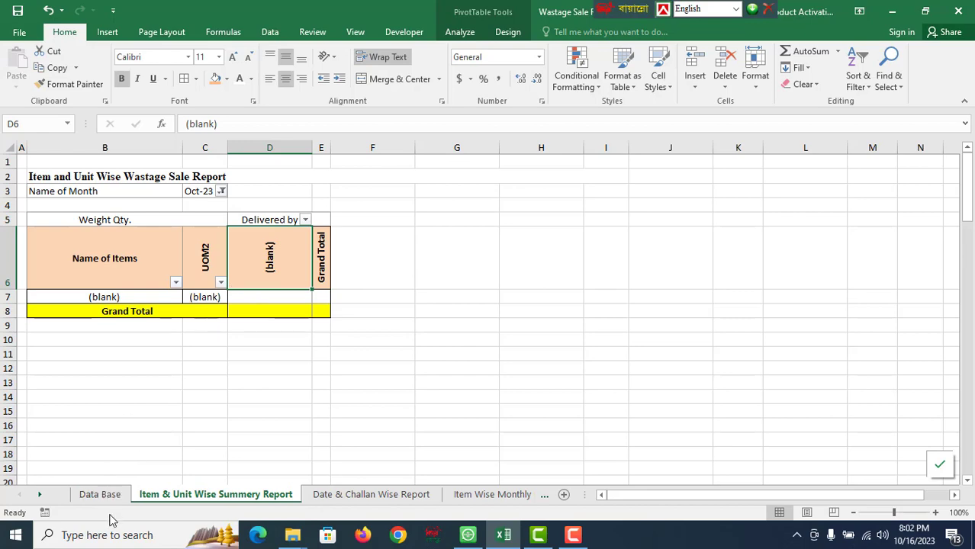
pyautogui.click(107, 495)
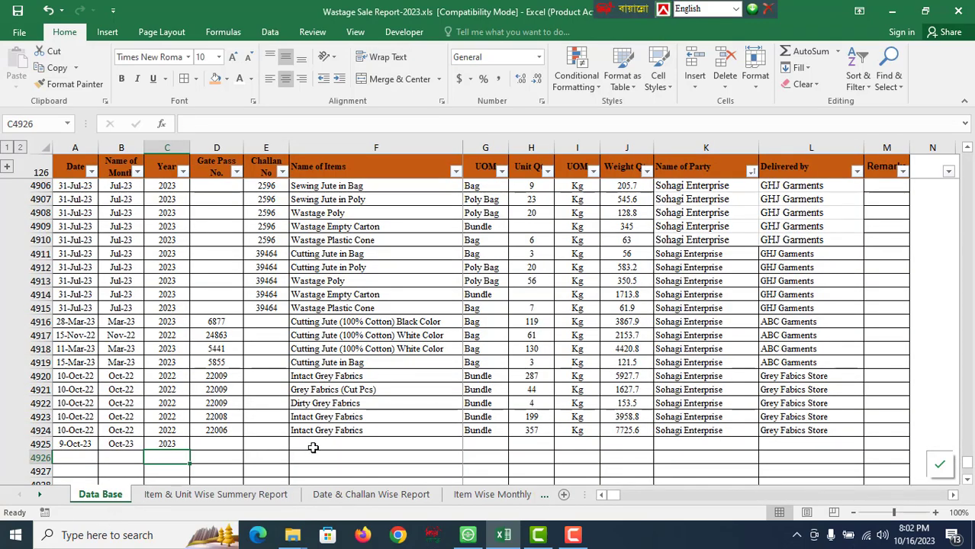
# Step: Set F4925 to Cutting Jute (100% Cotton) White Color and left-align it
pyautogui.click(377, 445)
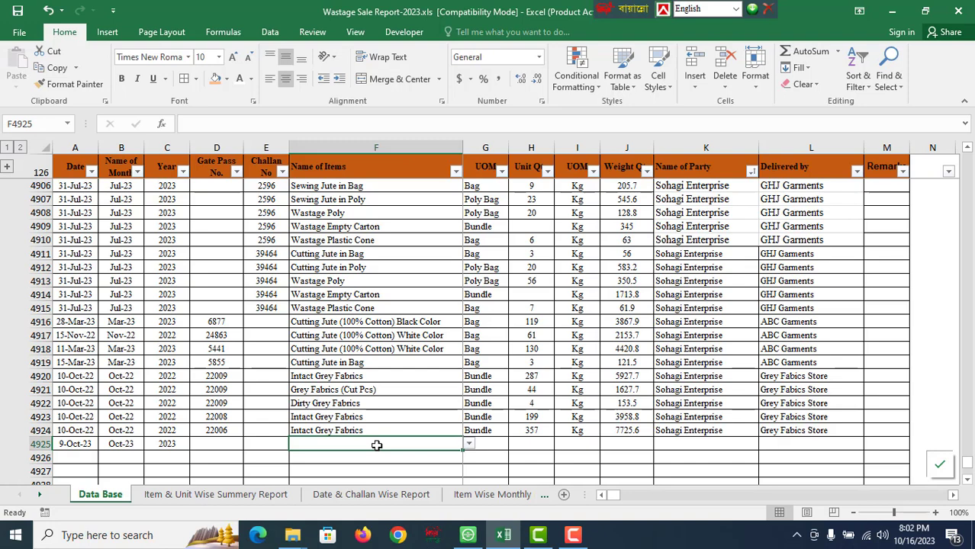
pyautogui.click(468, 446)
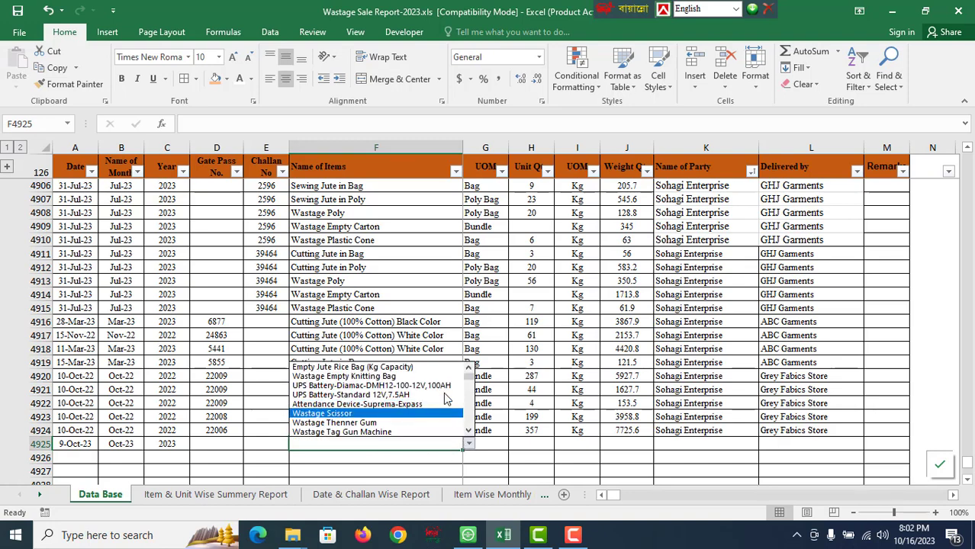
pyautogui.scroll(6, 447, 399)
pyautogui.scroll(3, 478, 396)
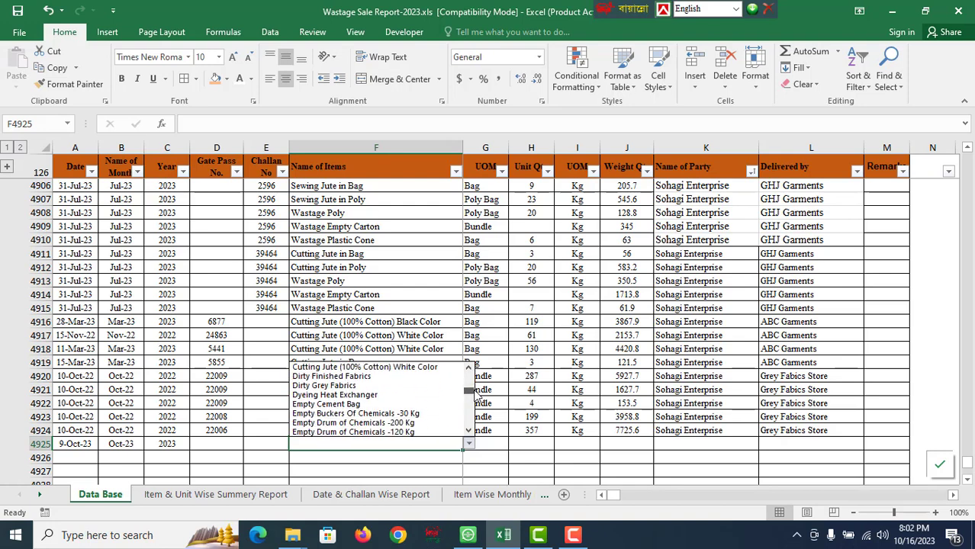
pyautogui.click(469, 368)
pyautogui.click(469, 368)
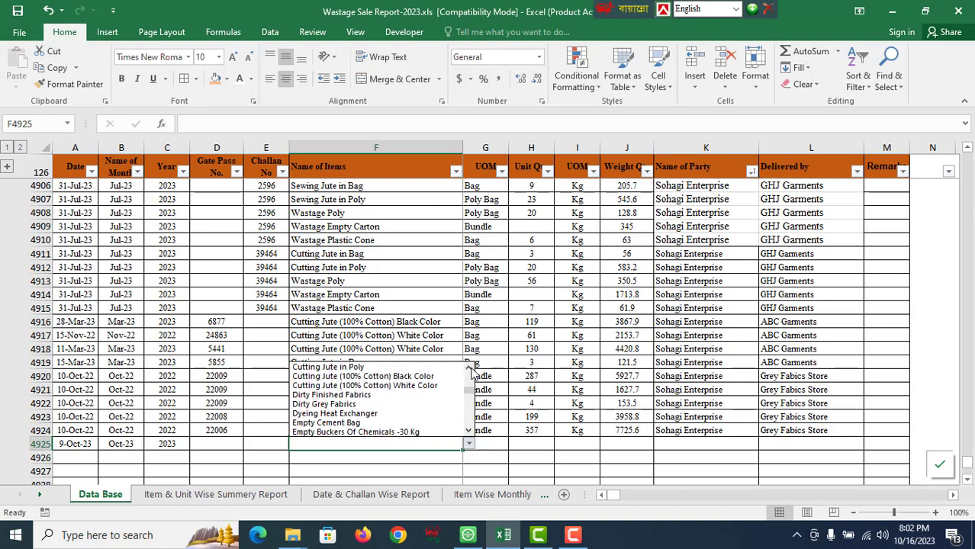
pyautogui.click(468, 368)
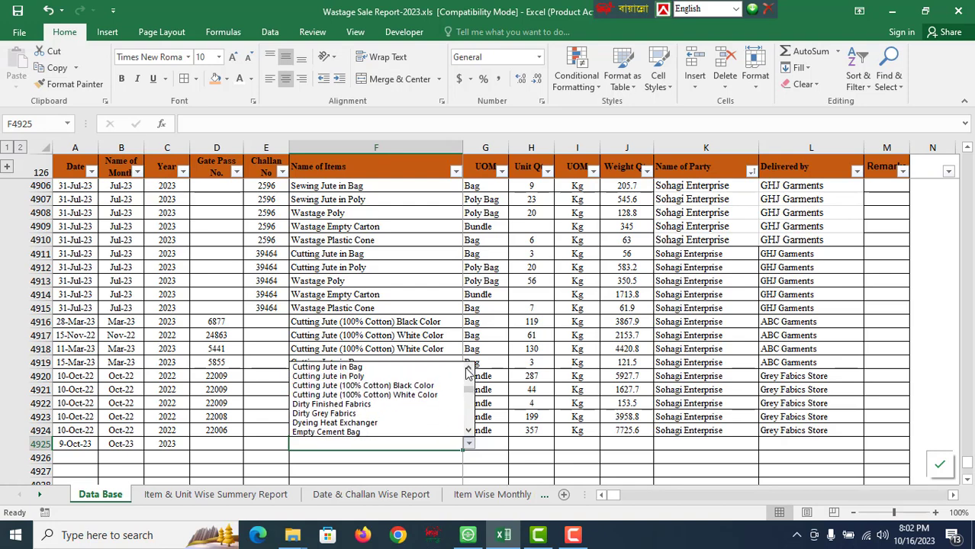
pyautogui.click(427, 396)
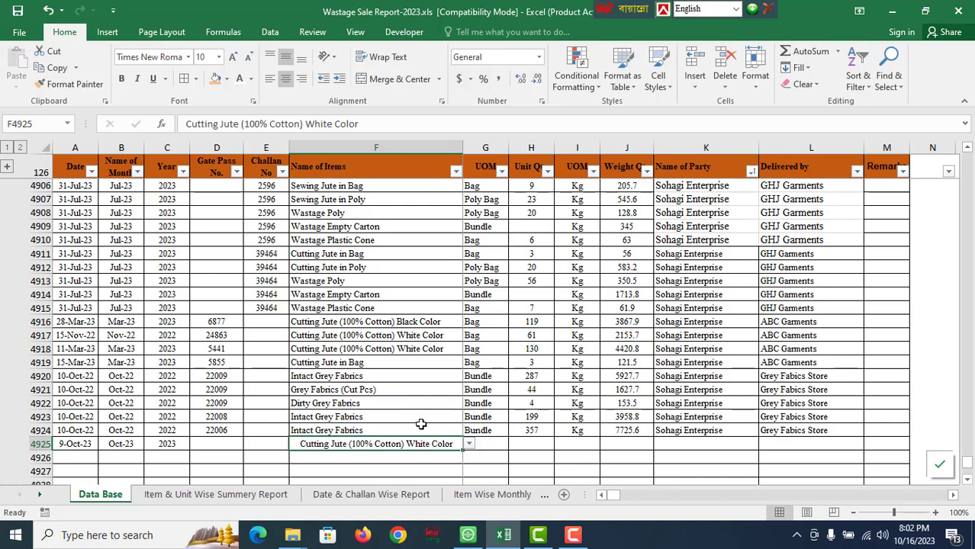
pyautogui.click(270, 80)
# Step: Change F4925's item to Cutting Jute (100% Cotton) Black Color after trying Cutting Jute in Poly
pyautogui.scroll(-1, 397, 411)
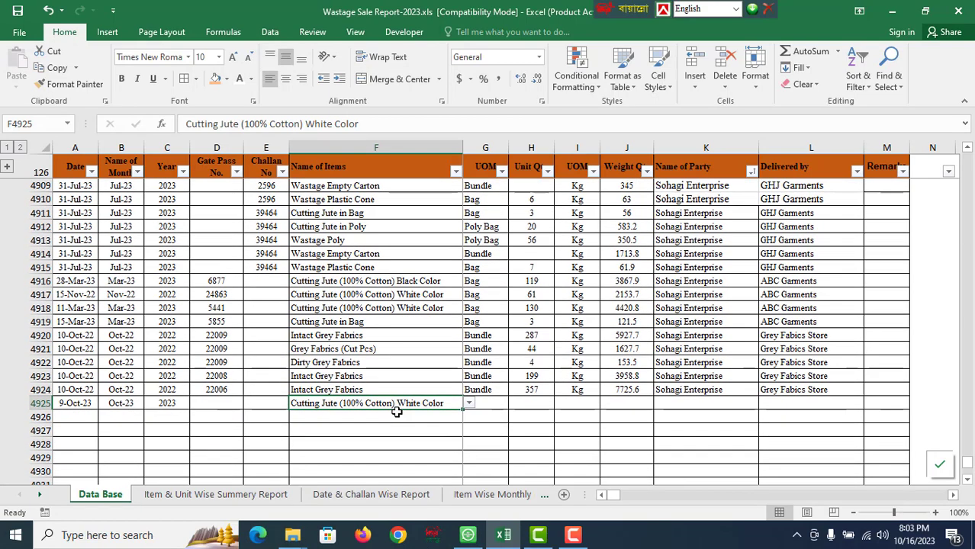
pyautogui.scroll(-2, 397, 411)
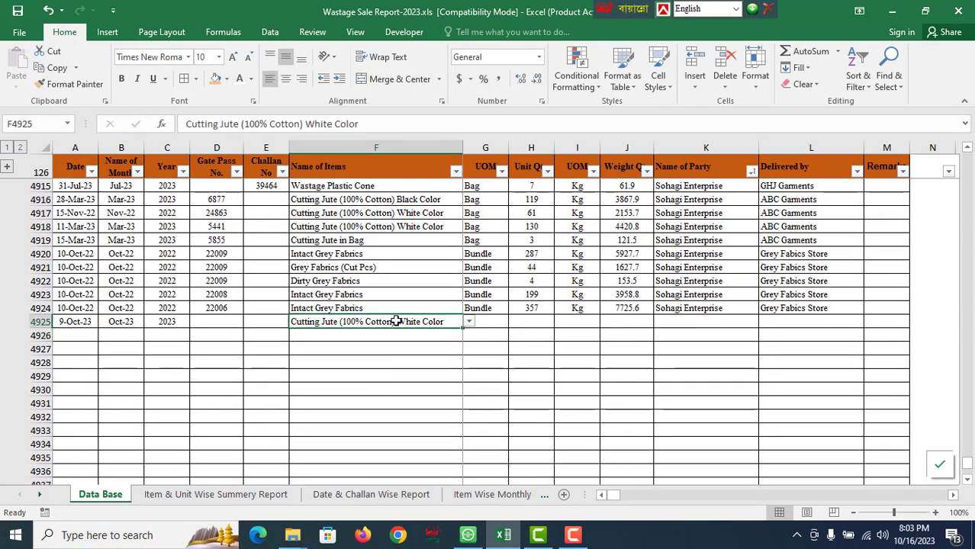
pyautogui.click(400, 345)
pyautogui.click(398, 322)
pyautogui.click(469, 323)
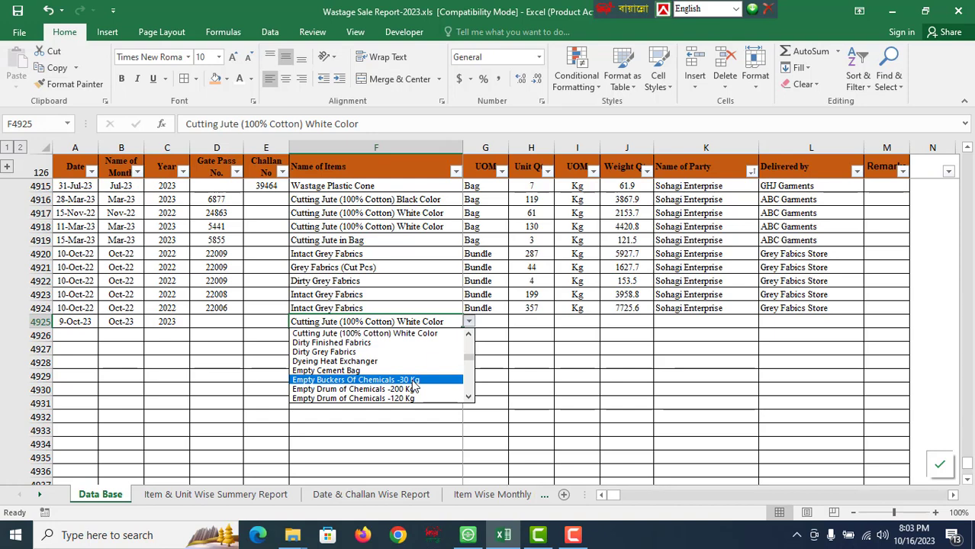
pyautogui.click(471, 333)
pyautogui.click(470, 333)
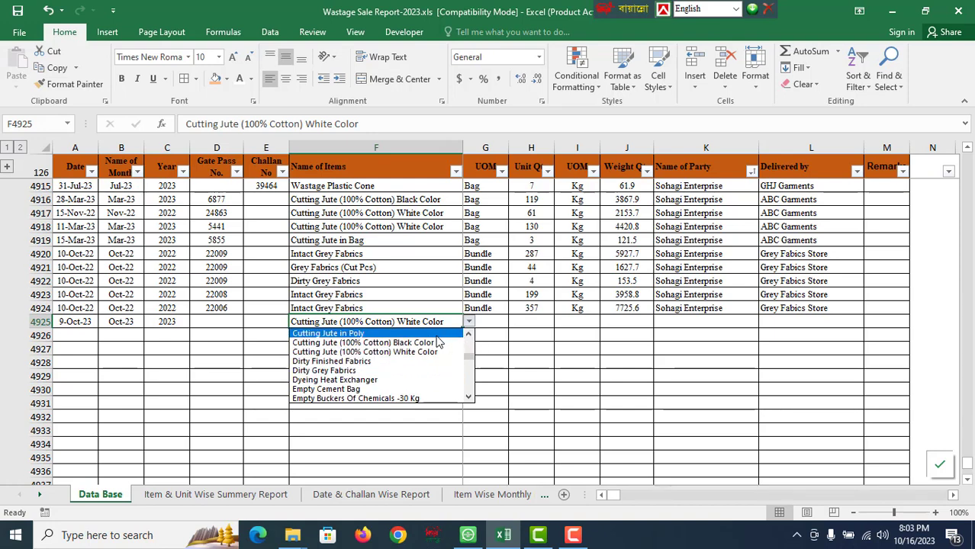
pyautogui.click(438, 335)
pyautogui.click(469, 322)
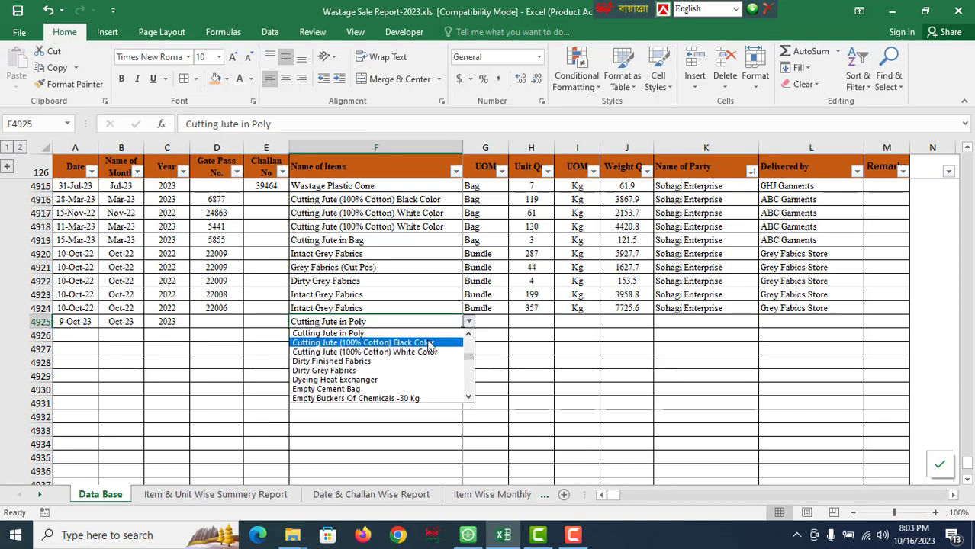
pyautogui.click(431, 342)
pyautogui.click(508, 326)
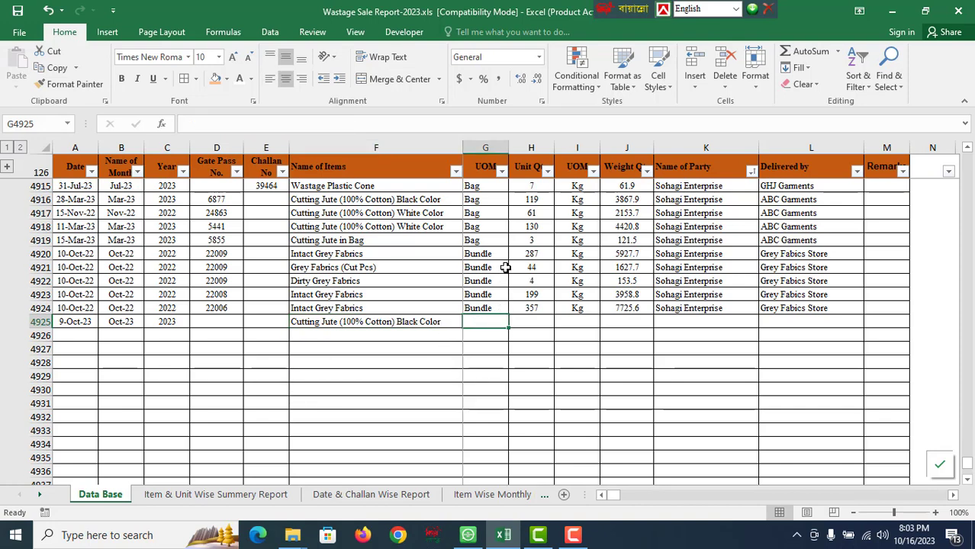
# Step: Fill row 4925 with unit Bag copied from G4919, second unit Kg and weight 5245
pyautogui.rightClick(488, 242)
pyautogui.click(526, 240)
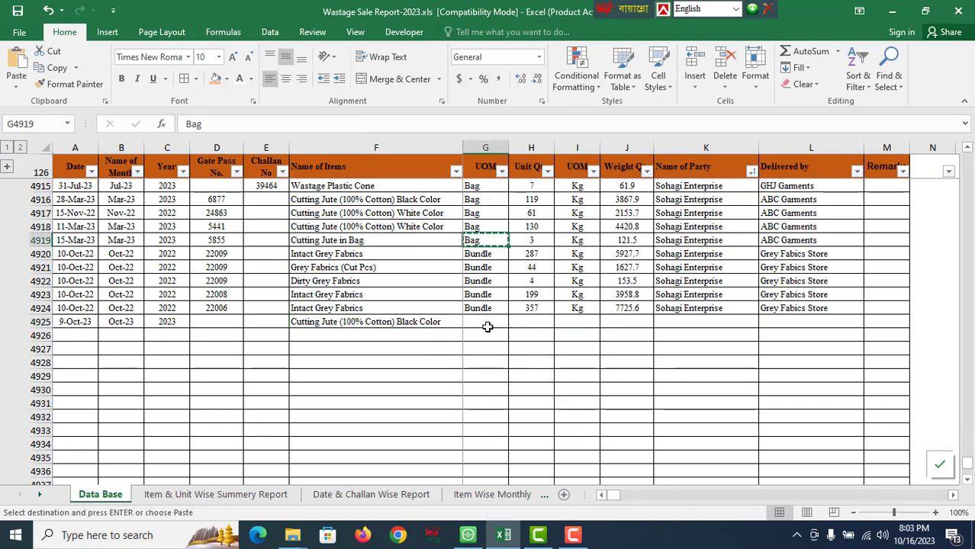
pyautogui.rightClick(487, 321)
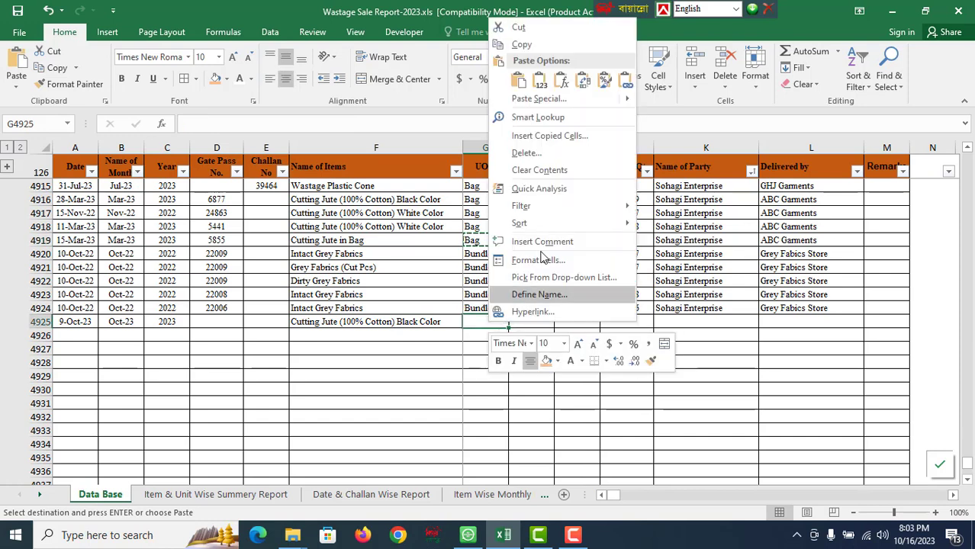
pyautogui.click(539, 80)
pyautogui.click(533, 322)
pyautogui.click(572, 324)
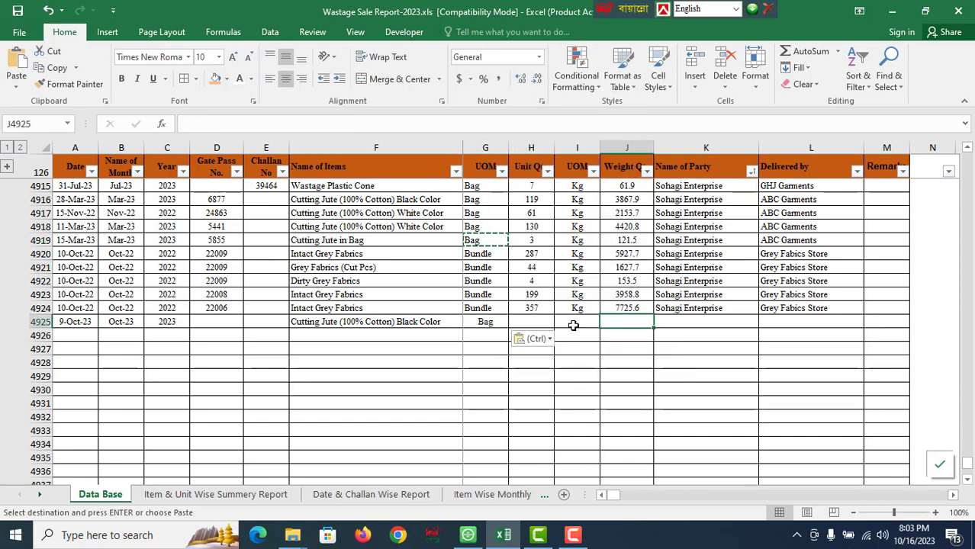
pyautogui.write('Kg')
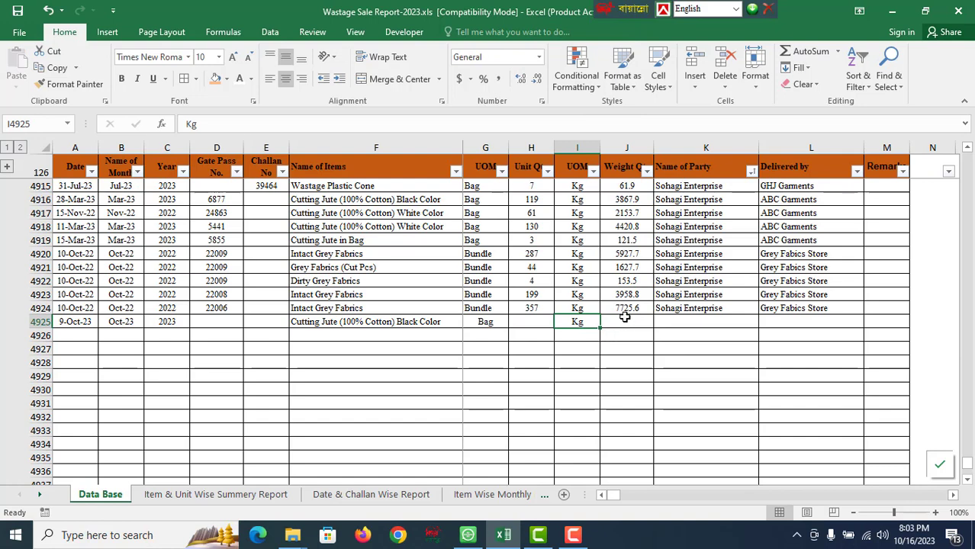
pyautogui.click(627, 322)
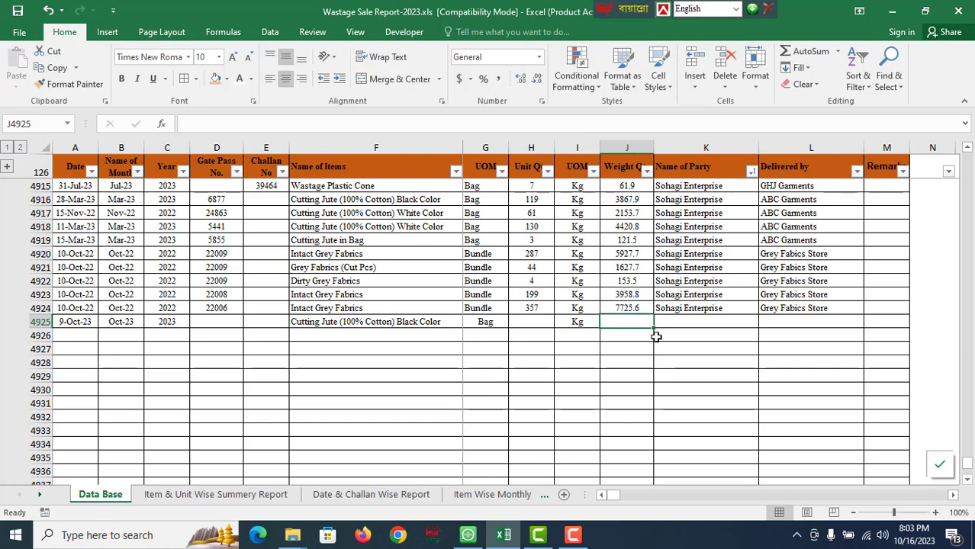
pyautogui.write('5245')
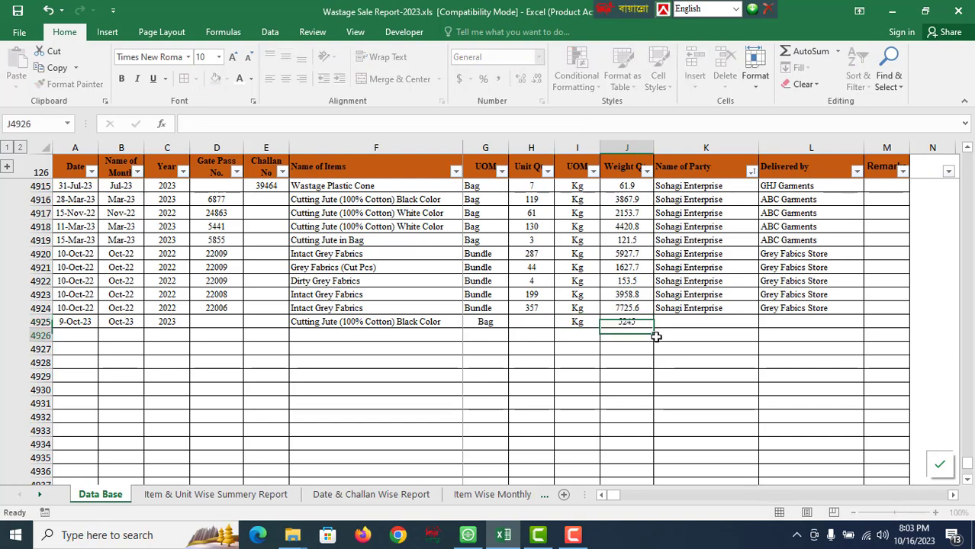
pyautogui.press('Tab')
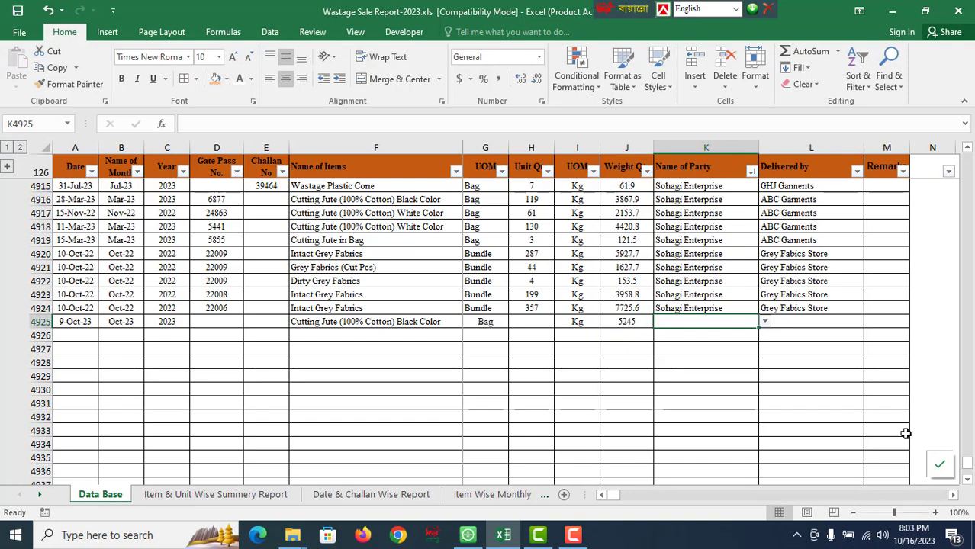
# Step: Choose Surjo Enterprise as the party and GHJ Garments as Delivered by for row 4925
pyautogui.click(765, 322)
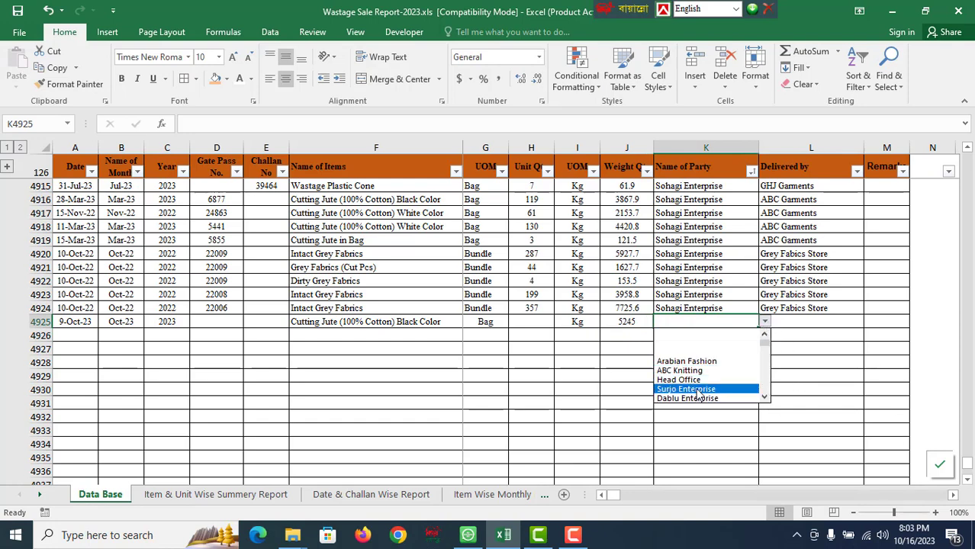
pyautogui.click(689, 390)
pyautogui.click(805, 319)
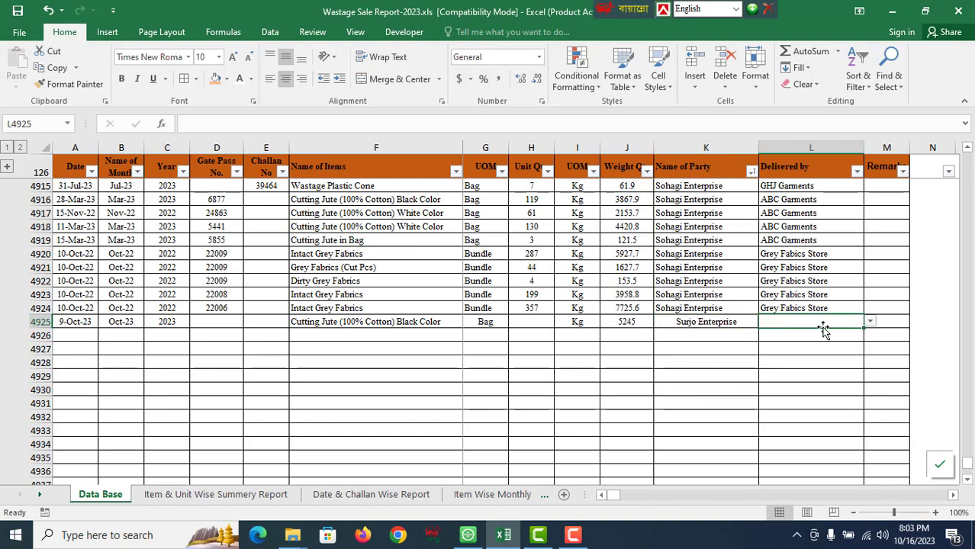
pyautogui.click(871, 321)
pyautogui.click(869, 334)
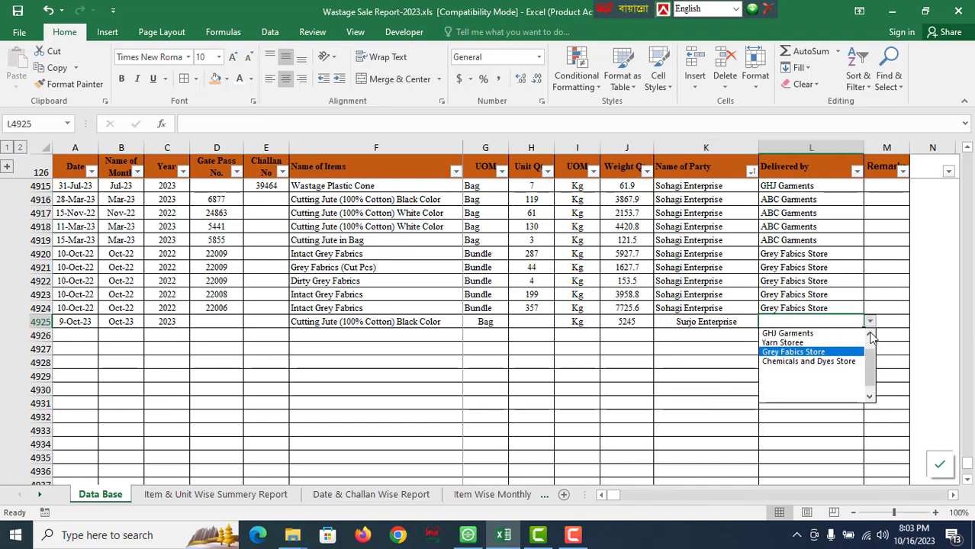
pyautogui.click(869, 334)
pyautogui.click(869, 334)
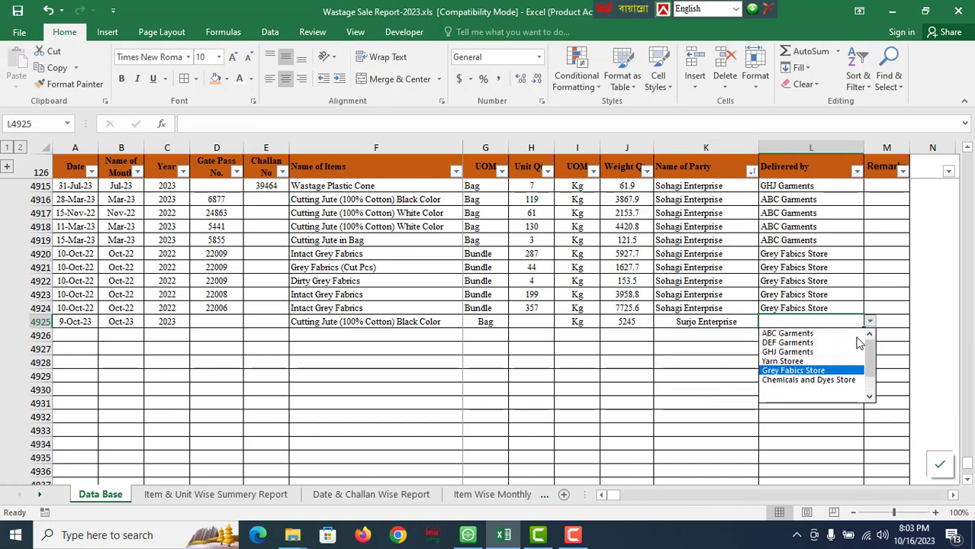
pyautogui.click(794, 353)
pyautogui.click(707, 324)
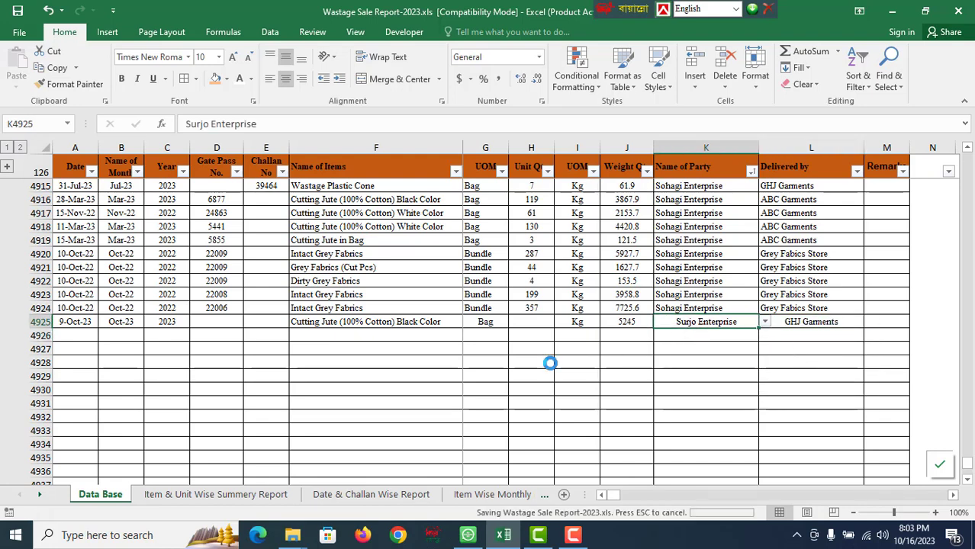
# Step: Refresh the summary pivot, set its month filter to (All), and go back to Data Base
pyautogui.click(236, 496)
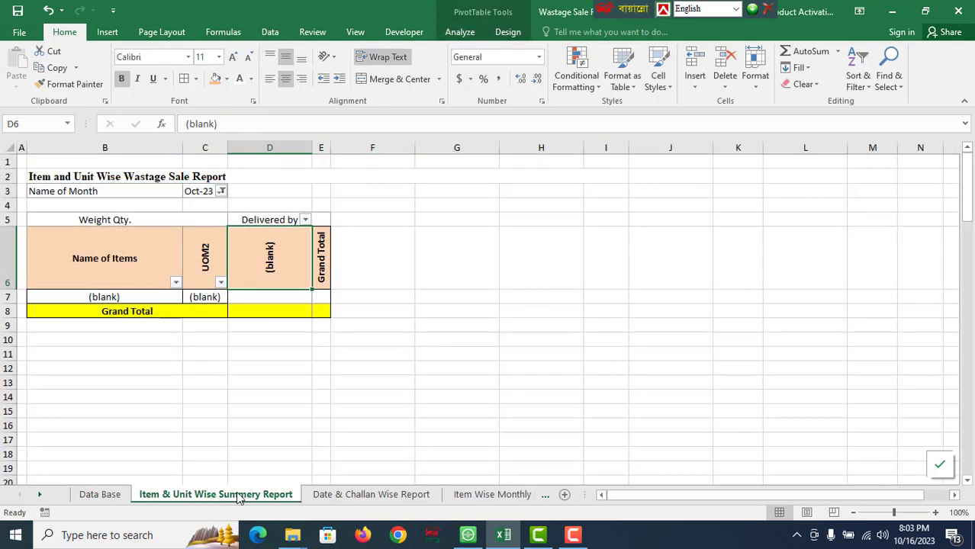
pyautogui.rightClick(274, 261)
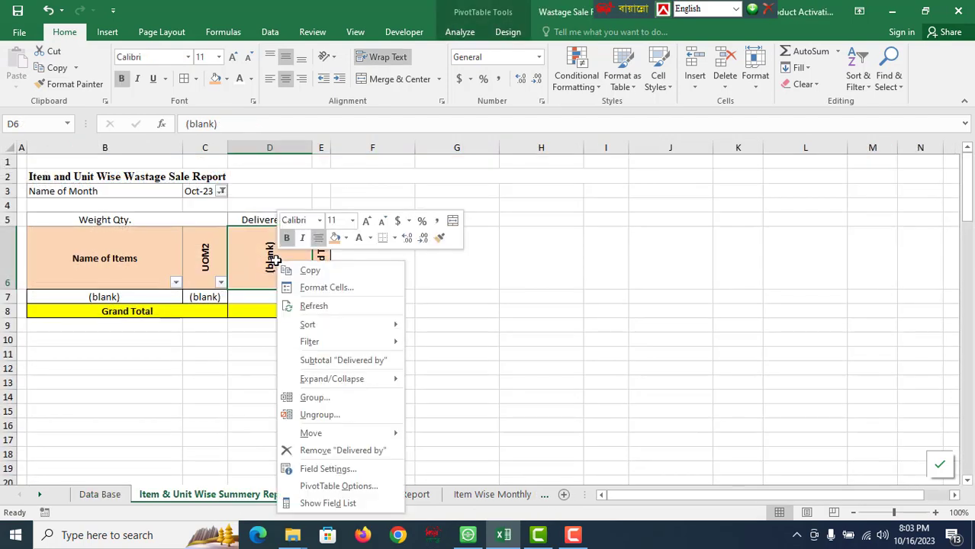
pyautogui.click(333, 307)
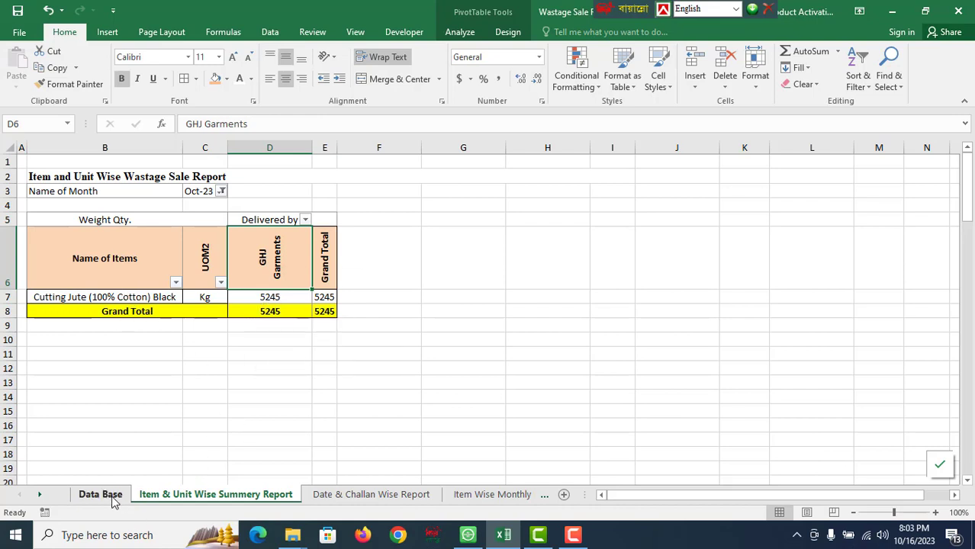
pyautogui.click(222, 191)
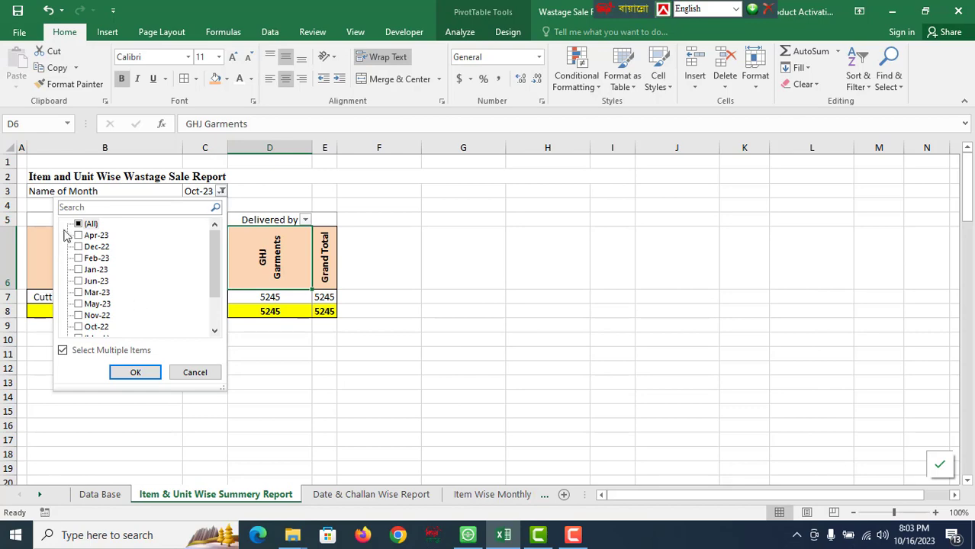
pyautogui.click(79, 224)
pyautogui.click(136, 373)
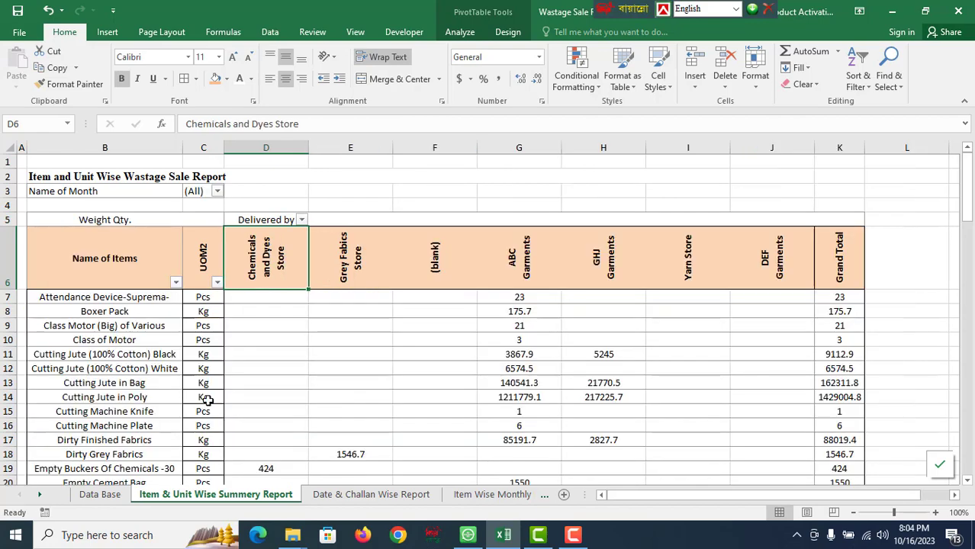
pyautogui.click(203, 396)
pyautogui.click(92, 496)
# Step: Select A4926 and drop down its list of available dates
pyautogui.click(88, 335)
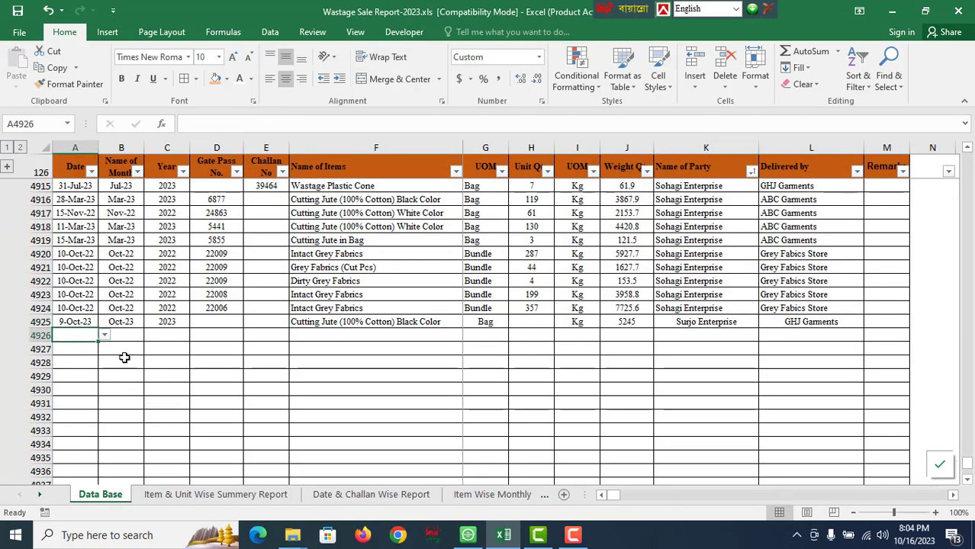
pyautogui.click(104, 336)
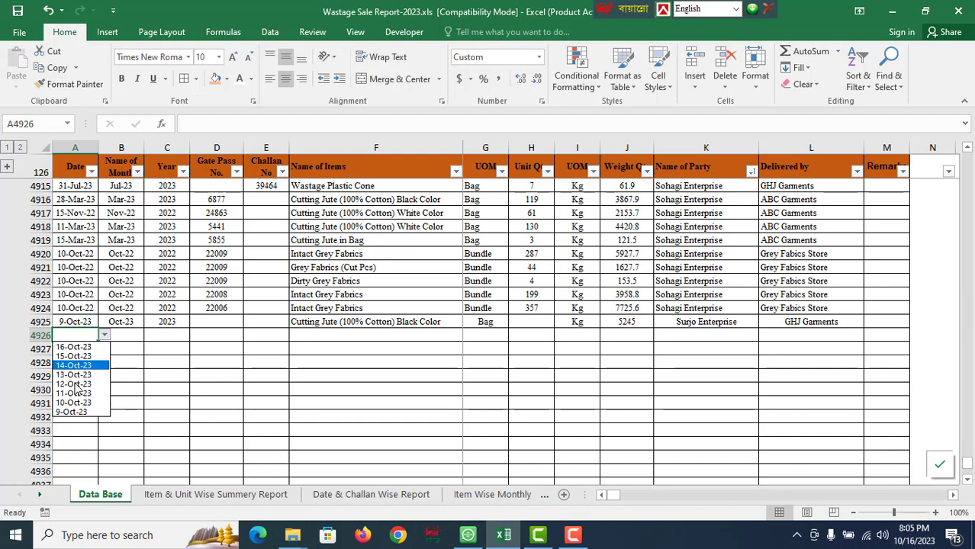
# Step: Date row 4926 as 10-Oct-23 and set its item to Finished Fabrics (Short Pcs)
pyautogui.click(77, 404)
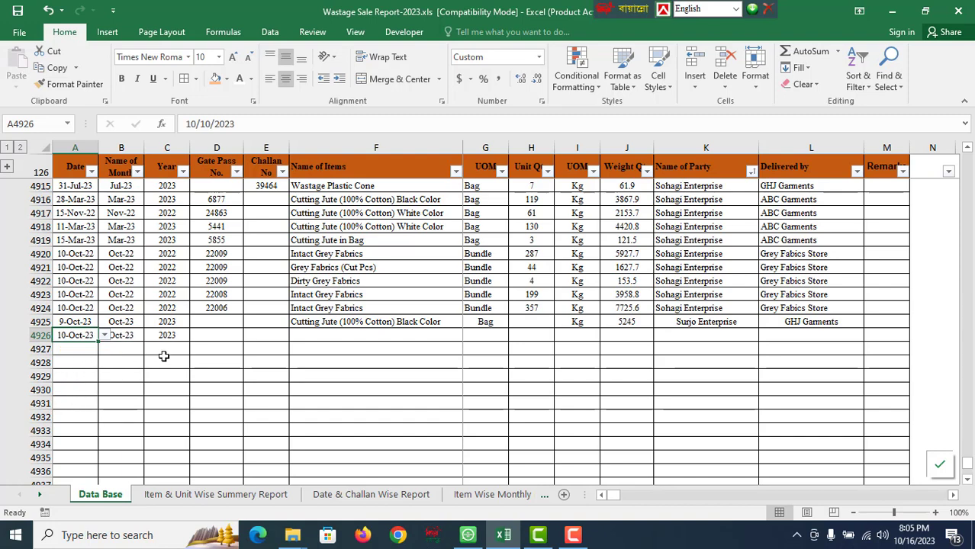
pyautogui.click(164, 361)
pyautogui.click(383, 337)
pyautogui.click(469, 336)
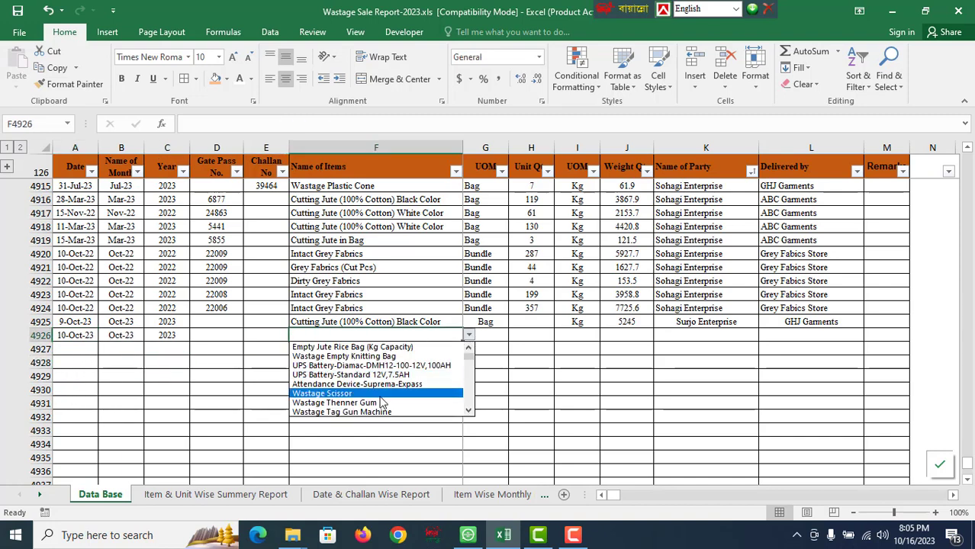
pyautogui.scroll(-2, 412, 397)
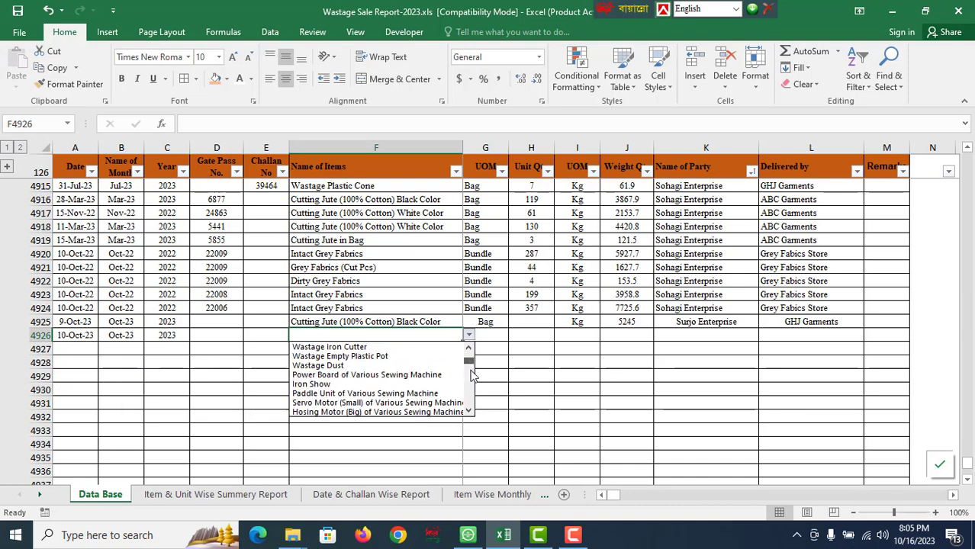
pyautogui.scroll(-2, 397, 389)
pyautogui.scroll(-2, 387, 387)
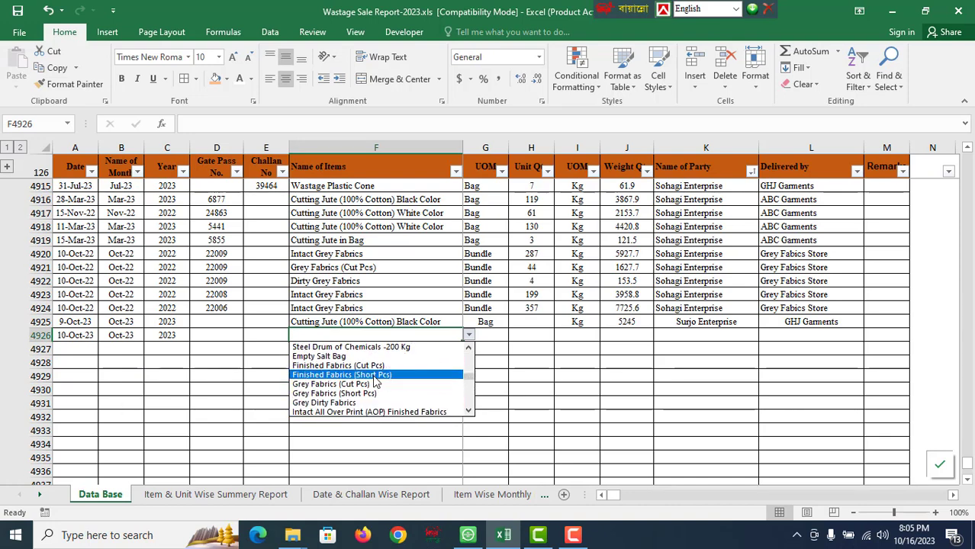
pyautogui.click(375, 376)
# Step: Enter the weight 2220 in J4926
pyautogui.click(496, 335)
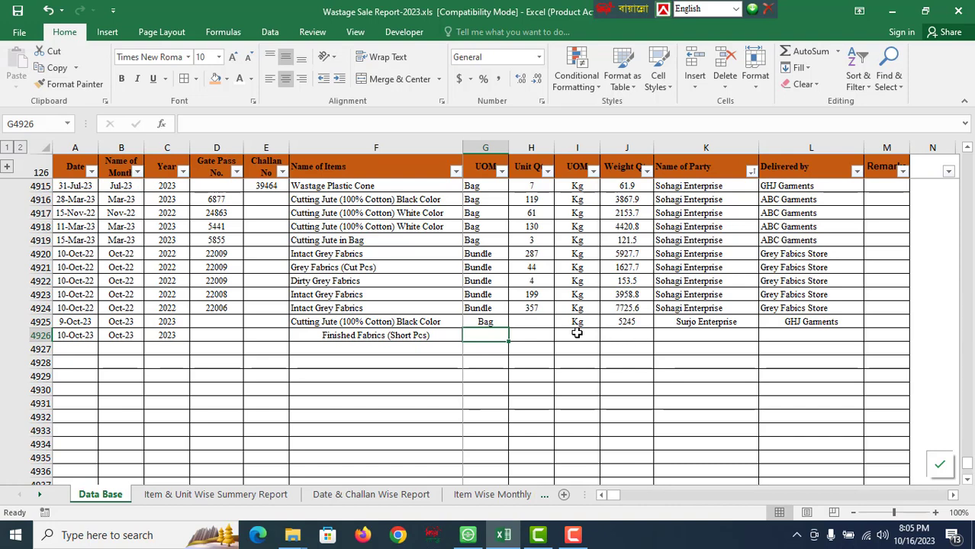
pyautogui.click(577, 334)
pyautogui.write('Kg')
pyautogui.click(627, 334)
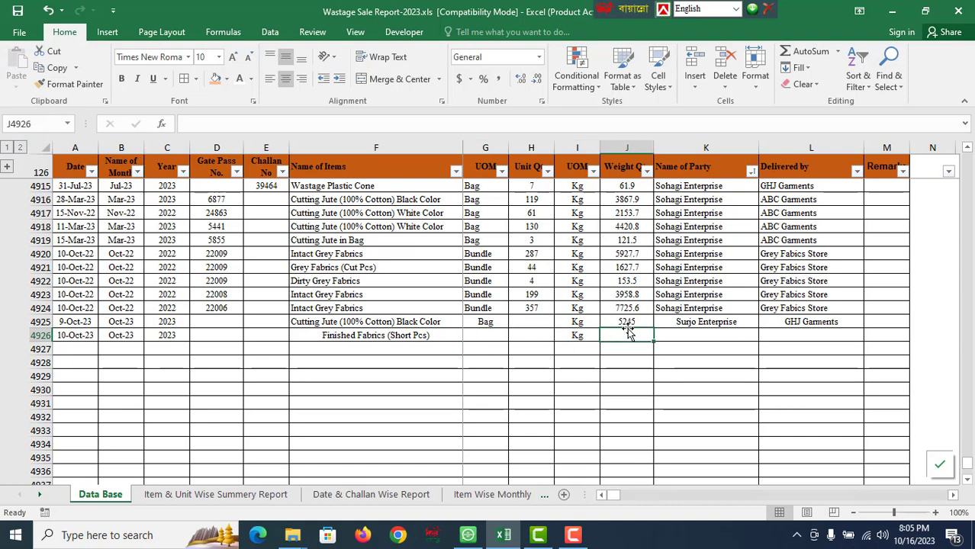
pyautogui.write('2220')
pyautogui.press('Return')
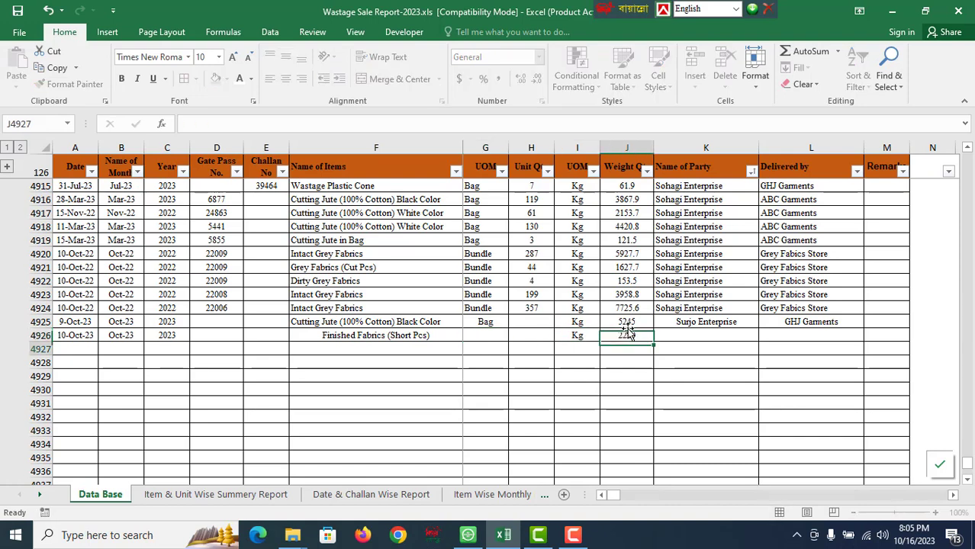
# Step: Copy Sohagi Enterprise from the row above into the party cell K4926
pyautogui.press('Up')
pyautogui.press('Right')
pyautogui.press('Up')
pyautogui.press('Up')
pyautogui.hotkey('ctrl', 'c')
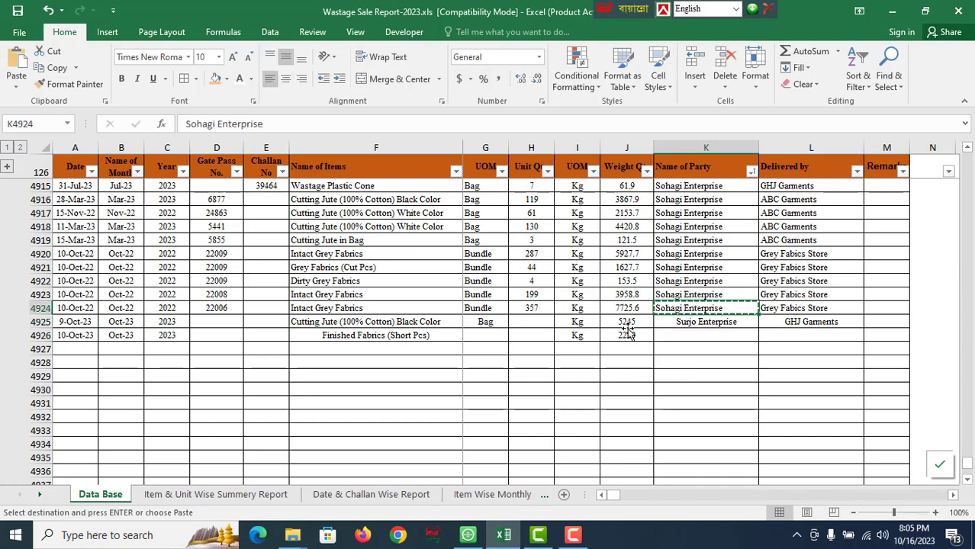
pyautogui.press('Down')
pyautogui.press('Down')
pyautogui.hotkey('ctrl', 'v')
pyautogui.press('Right')
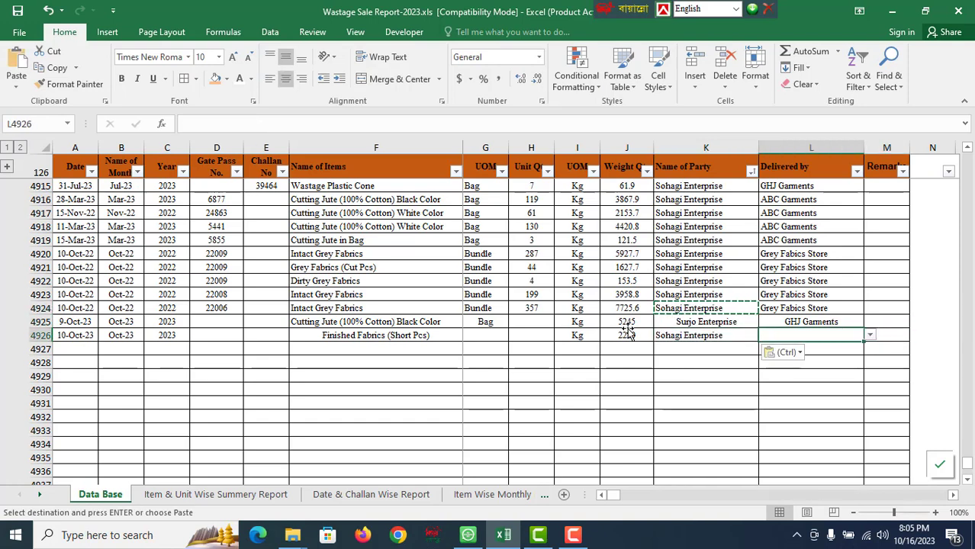
# Step: Copy Grey Fabics Store into Delivered by L4926 and save the workbook
pyautogui.press('Up')
pyautogui.press('Up')
pyautogui.hotkey('shift', 'Up')
pyautogui.hotkey('ctrl', 'c')
pyautogui.hotkey('shift', 'Down')
pyautogui.press('Down')
pyautogui.press('Down')
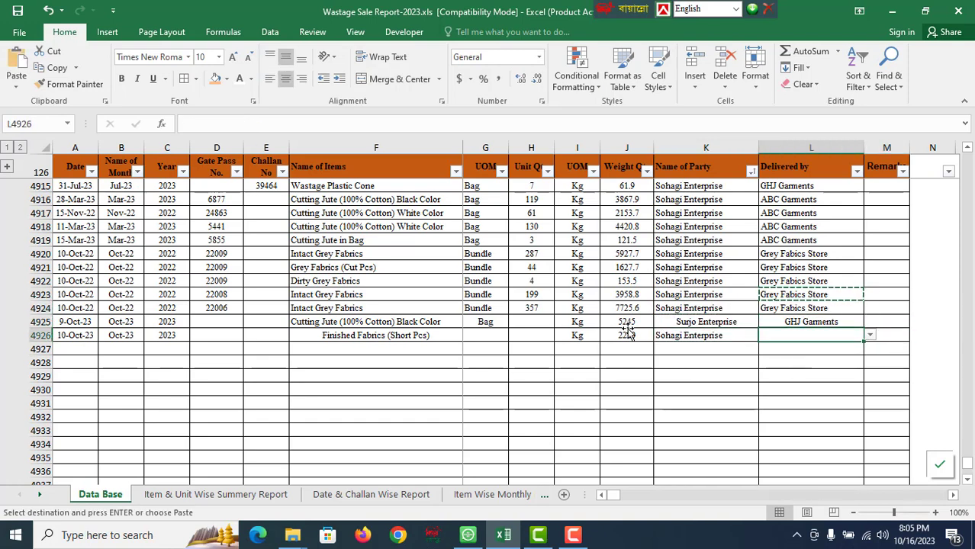
pyautogui.hotkey('ctrl', 'v')
pyautogui.click(329, 384)
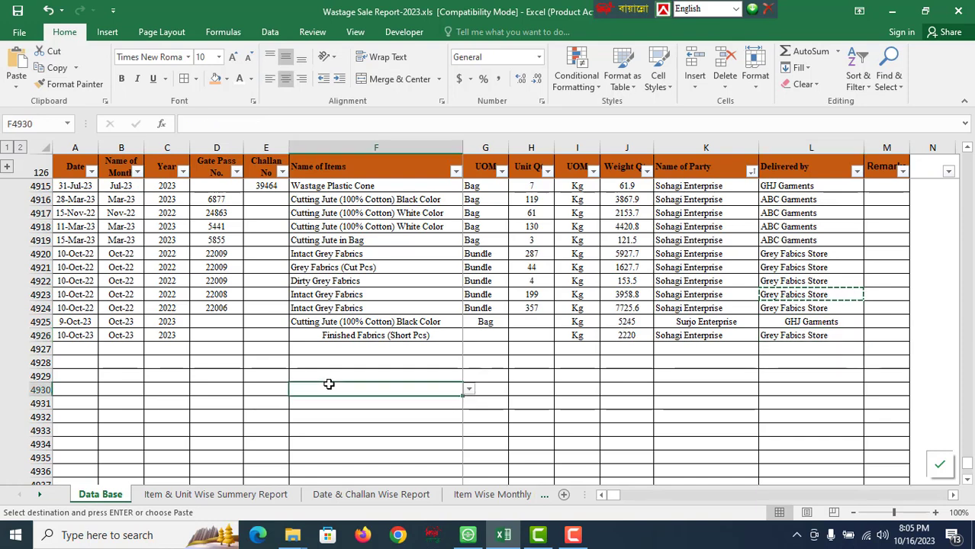
pyautogui.hotkey('ctrl', 's')
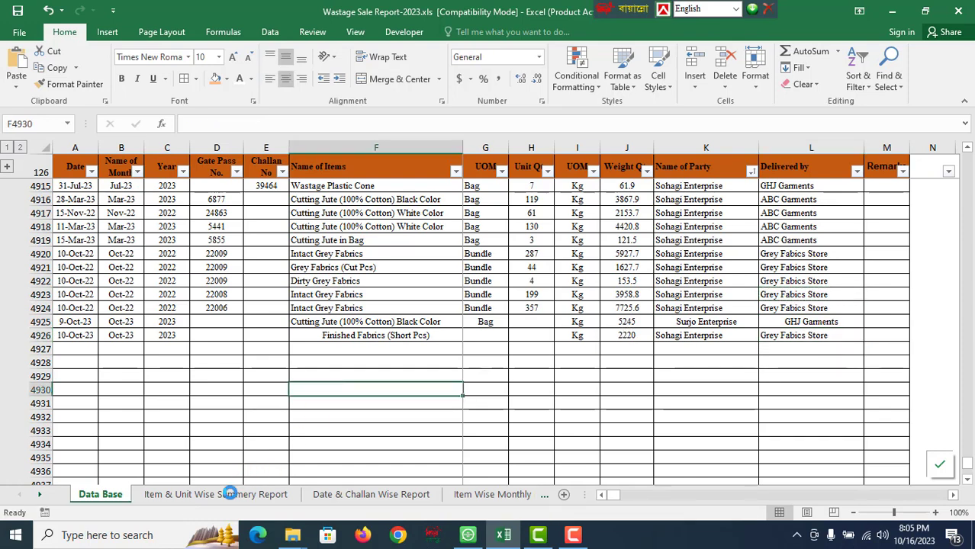
# Step: Filter the Item & Unit Wise Summery Report's Name of Month to Oct-23 only
pyautogui.click(230, 494)
pyautogui.click(217, 193)
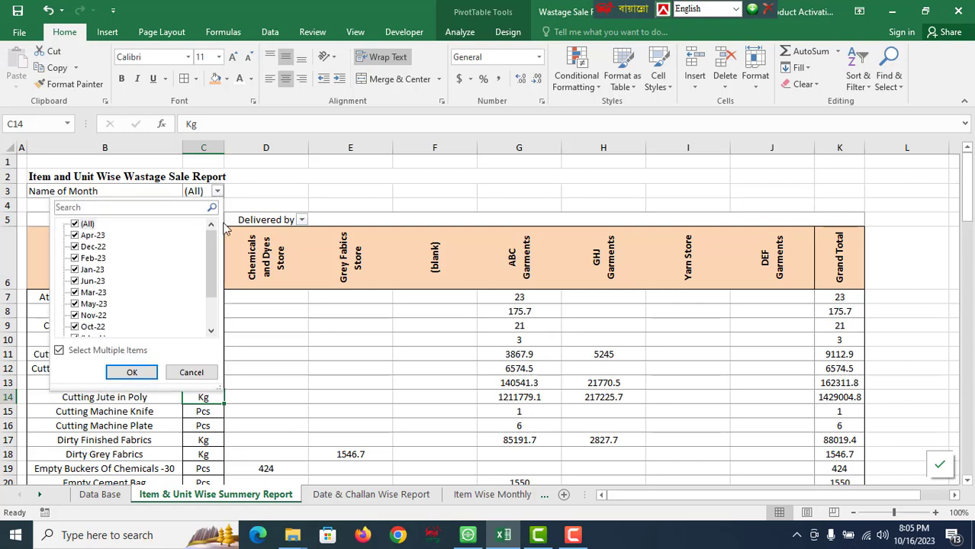
pyautogui.moveTo(214, 264); pyautogui.dragTo(191, 327)
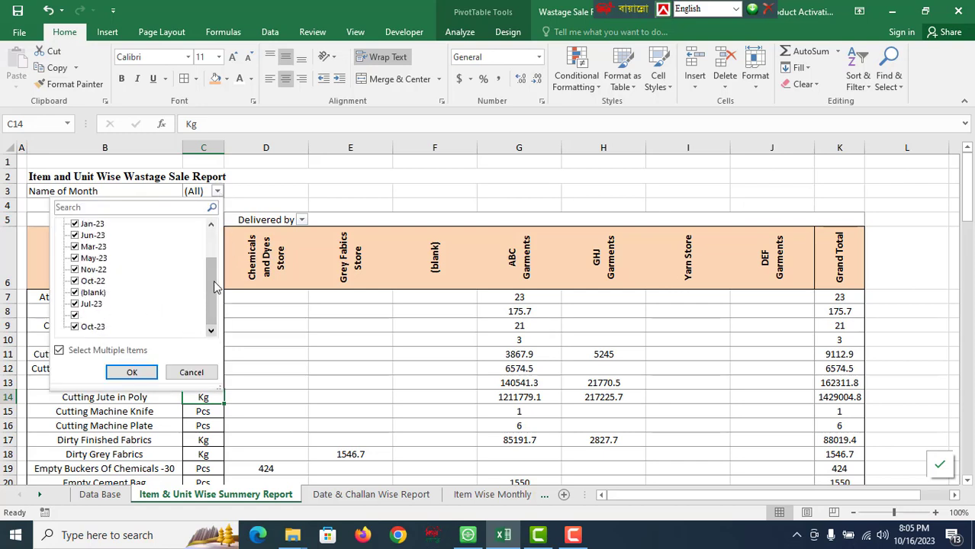
pyautogui.moveTo(214, 287)
pyautogui.mouseDown()
pyautogui.moveTo(214, 229)
pyautogui.moveTo(220, 349)
pyautogui.mouseUp()
pyautogui.click(75, 224)
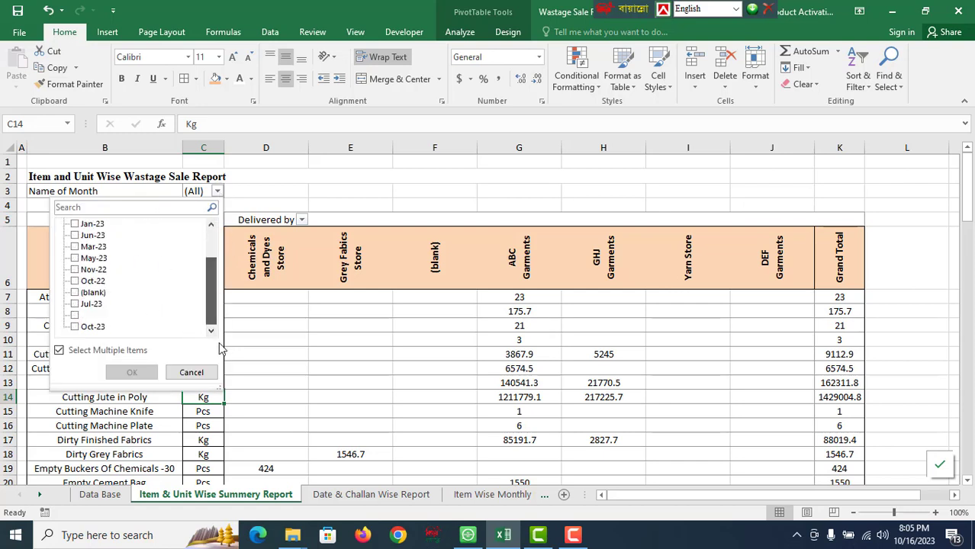
pyautogui.click(88, 327)
pyautogui.click(131, 372)
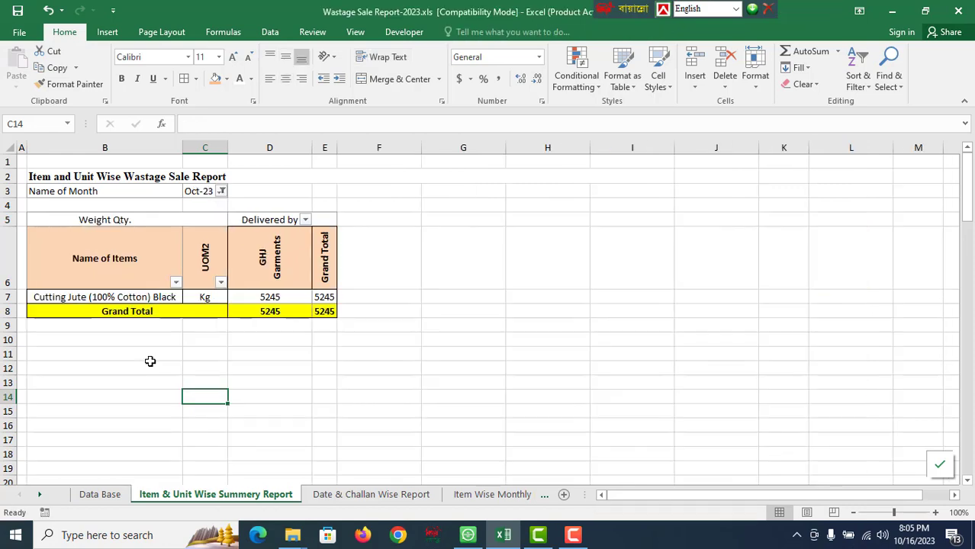
# Step: Refresh the pivot and check the new 2220 Kg Grey Fabics Store figure and 7465 total
pyautogui.click(255, 291)
pyautogui.rightClick(256, 291)
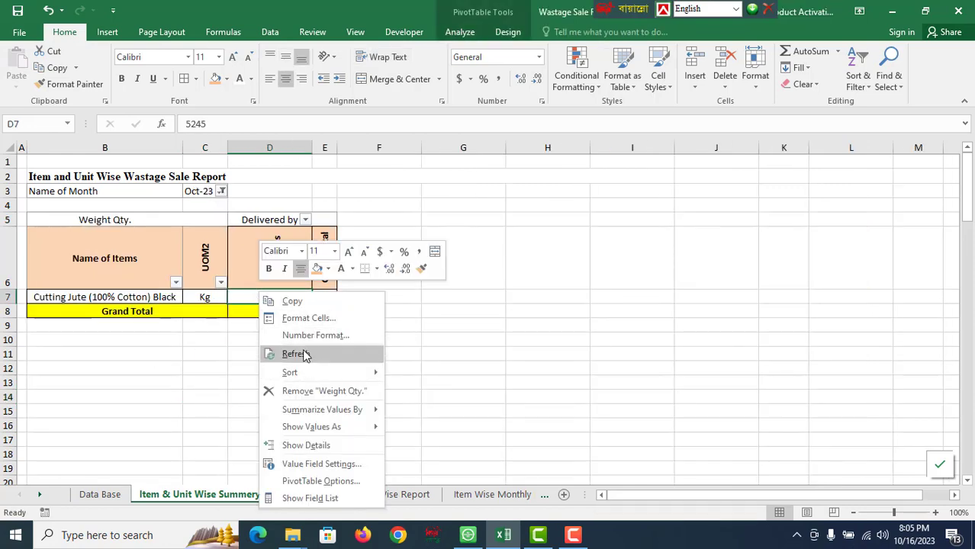
pyautogui.click(294, 354)
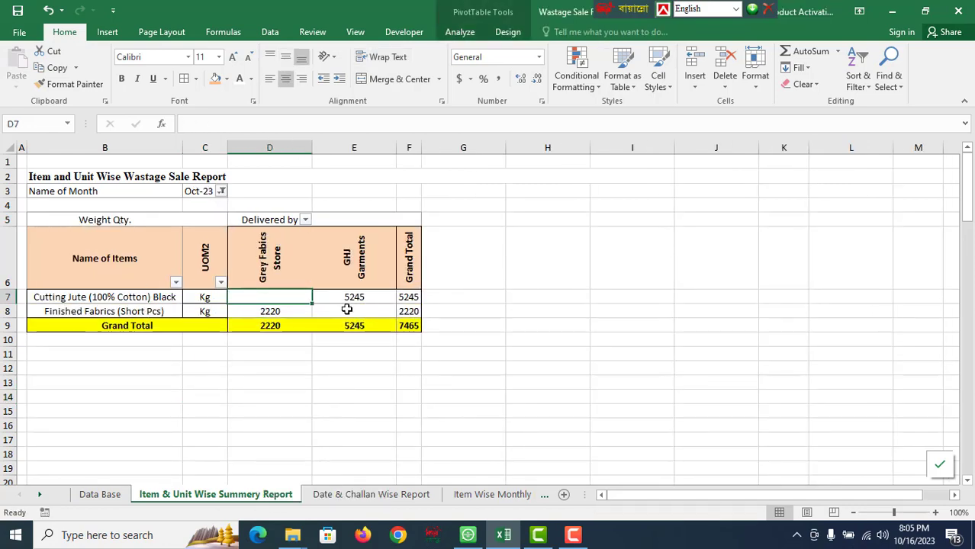
pyautogui.click(348, 309)
pyautogui.click(348, 297)
pyautogui.click(264, 313)
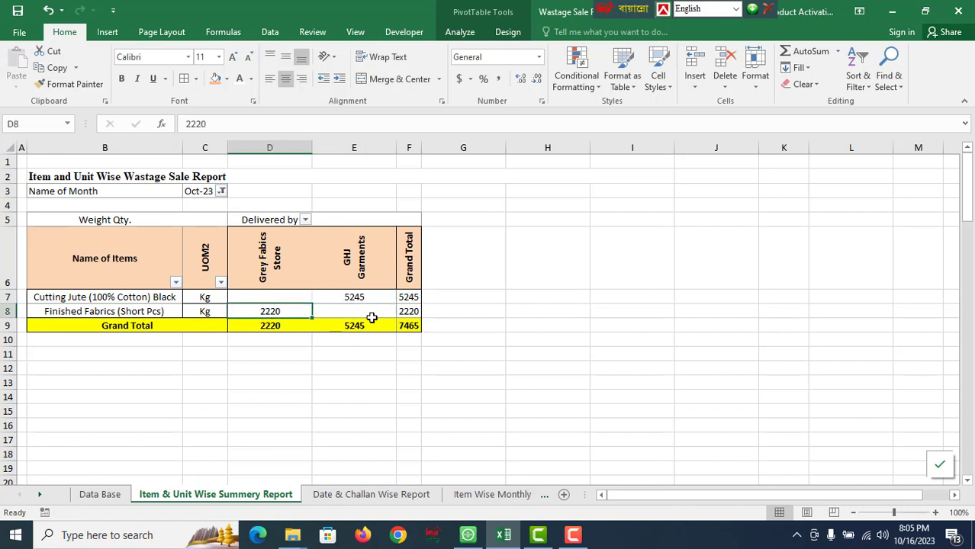
pyautogui.click(370, 315)
pyautogui.click(361, 294)
pyautogui.click(354, 313)
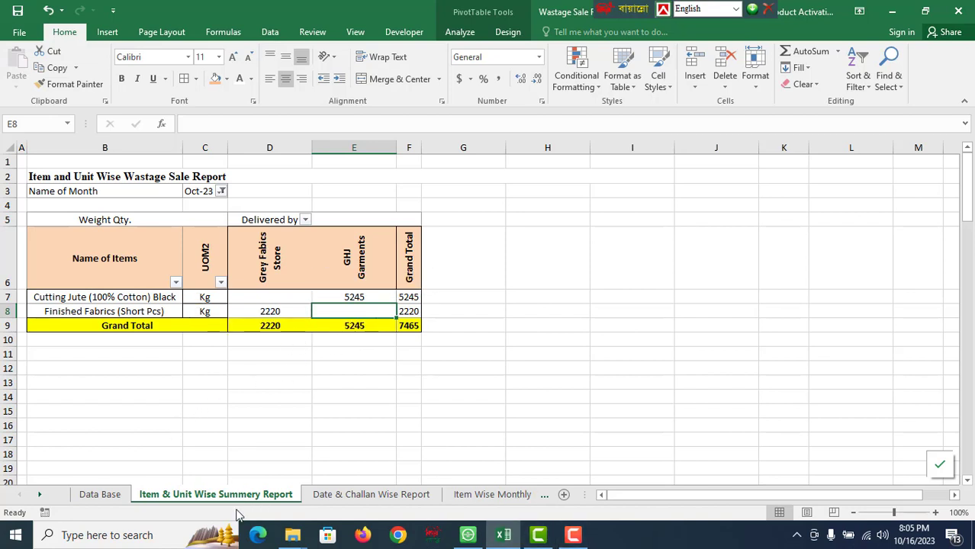
# Step: Look over the entries on the Data Base sheet
pyautogui.click(100, 495)
pyautogui.scroll(3, 351, 382)
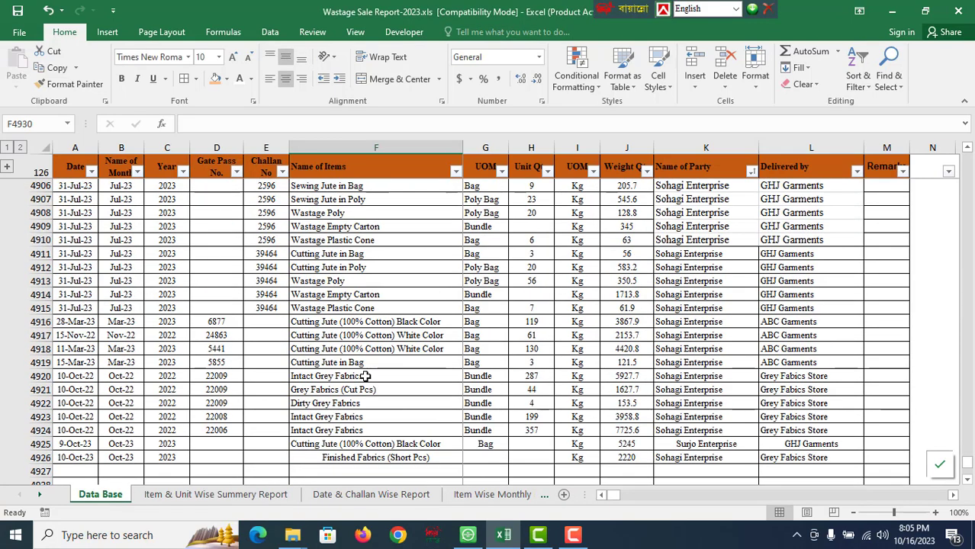
pyautogui.scroll(-3, 247, 335)
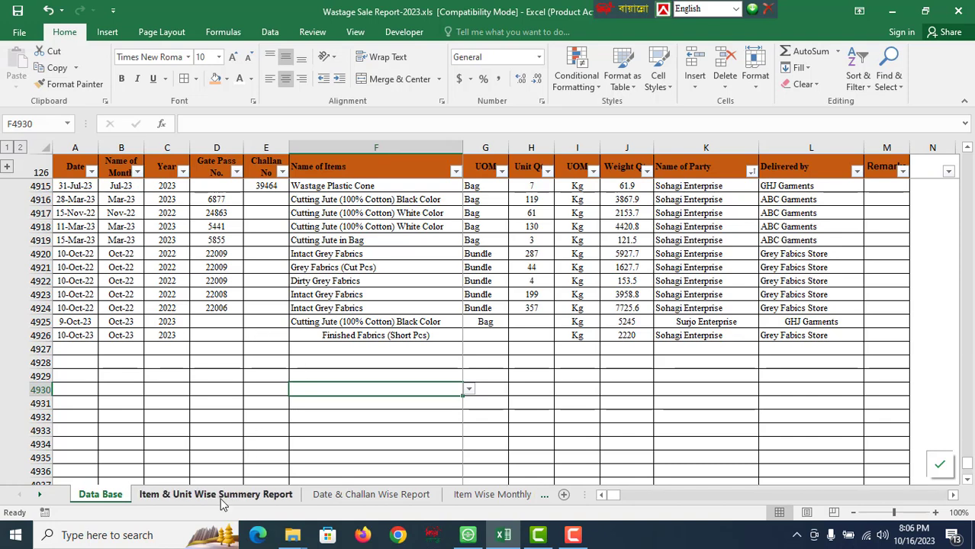
# Step: Filter the Item & Unit Wise Summery Report pivot's Name of Month to May-23 only
pyautogui.click(221, 498)
pyautogui.click(270, 440)
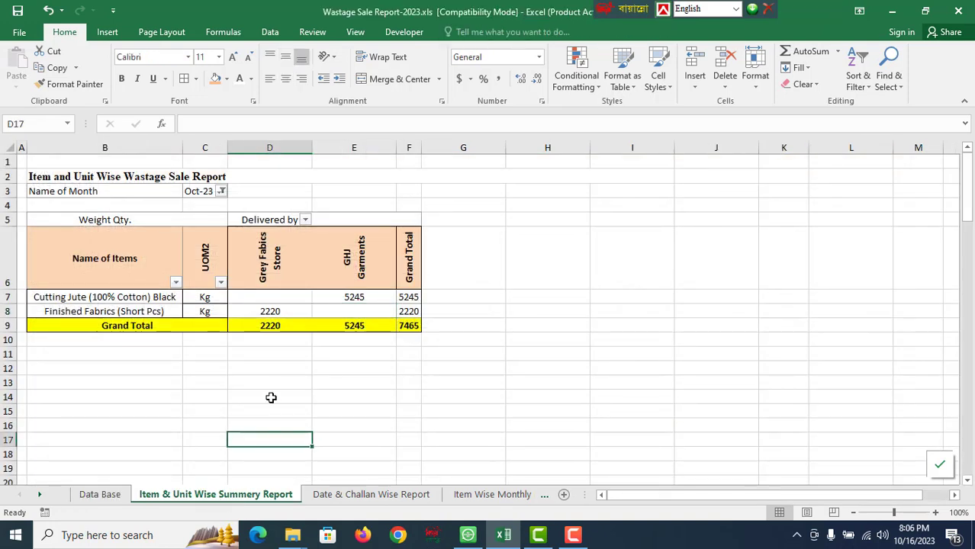
pyautogui.click(221, 192)
pyautogui.click(77, 226)
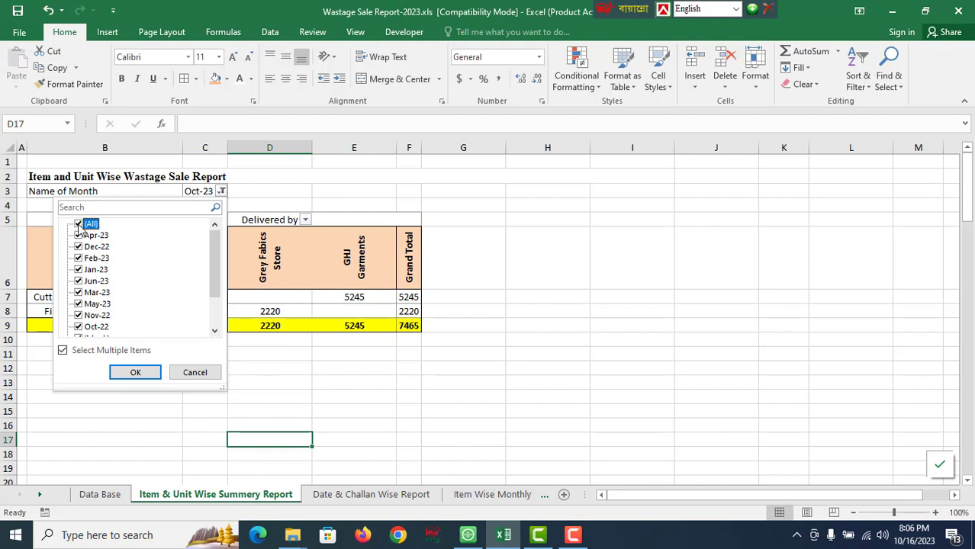
pyautogui.click(77, 226)
pyautogui.moveTo(214, 252); pyautogui.dragTo(215, 283)
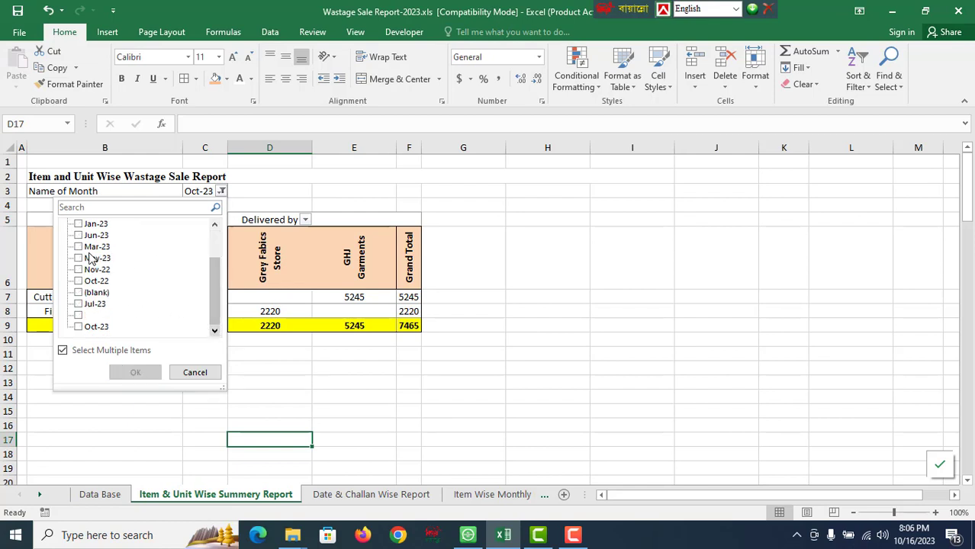
pyautogui.click(78, 258)
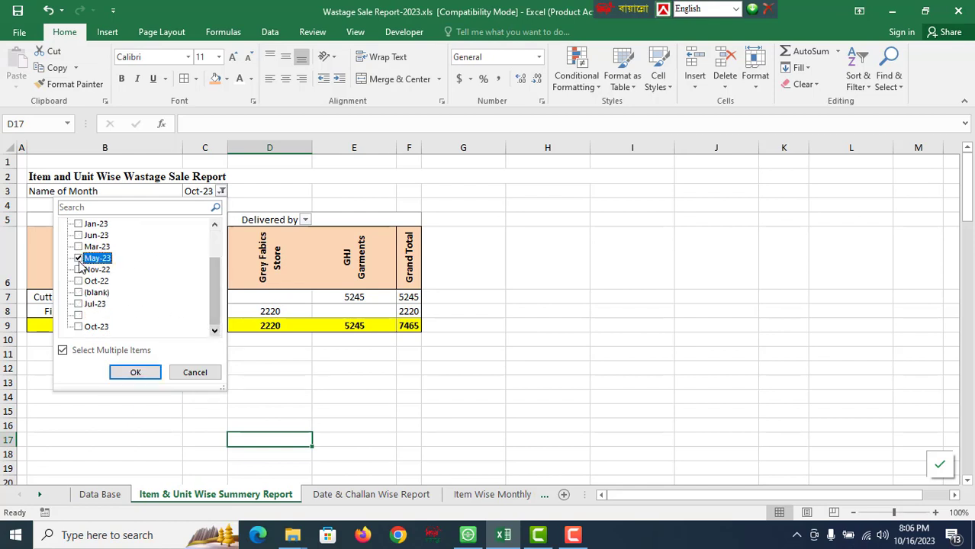
pyautogui.click(133, 372)
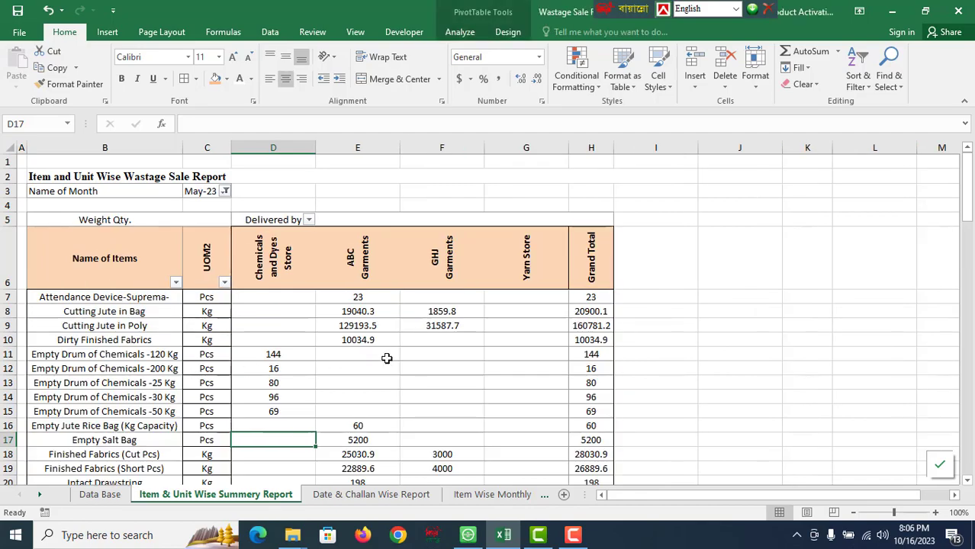
# Step: Scroll through the May-23 results and prepare to freeze panes at cell D7
pyautogui.scroll(-3, 387, 359)
pyautogui.scroll(-1, 387, 358)
pyautogui.scroll(-4, 387, 359)
pyautogui.scroll(-7, 386, 358)
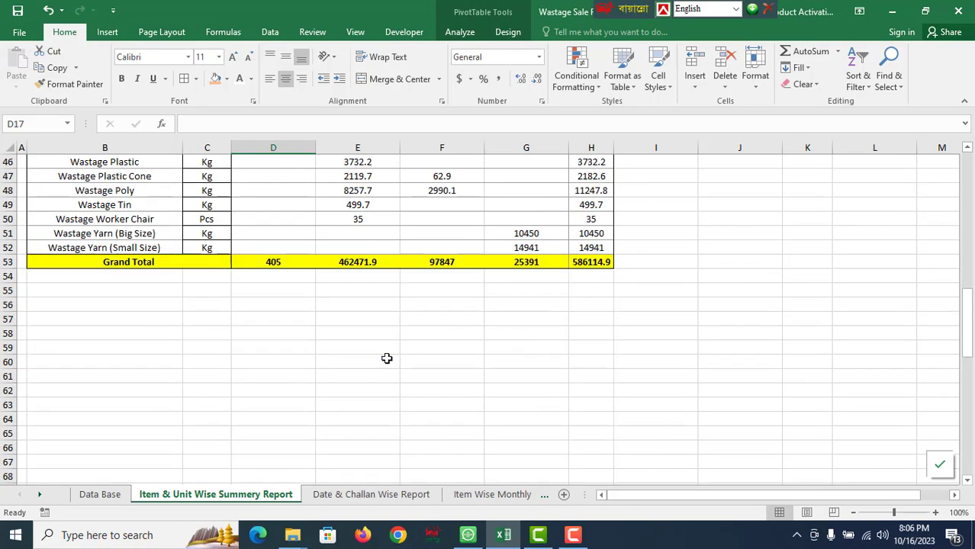
pyautogui.scroll(14, 387, 359)
pyautogui.scroll(1, 366, 347)
pyautogui.click(270, 297)
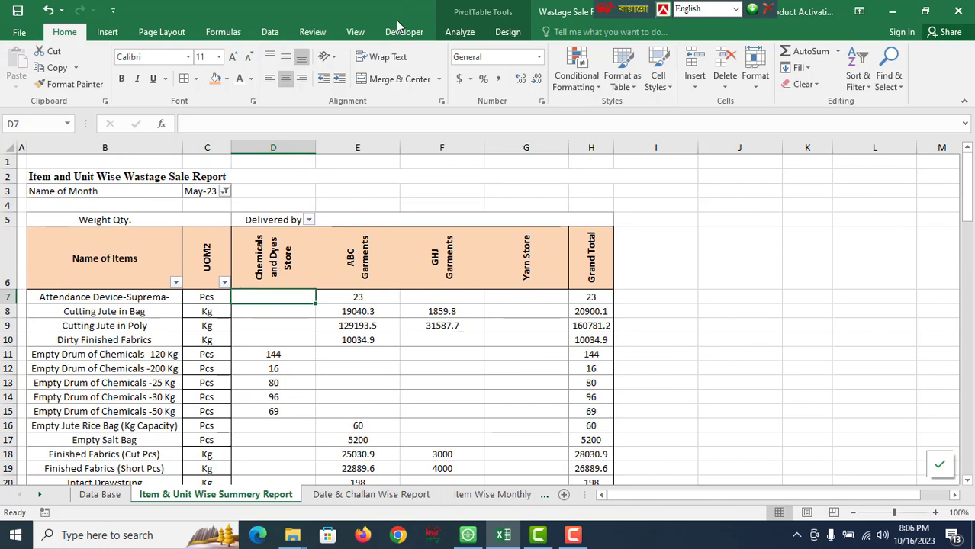
pyautogui.click(356, 32)
pyautogui.click(462, 80)
# Step: Freeze panes at D7 and browse the lower wastage rows, including Wastage Hanger
pyautogui.click(507, 103)
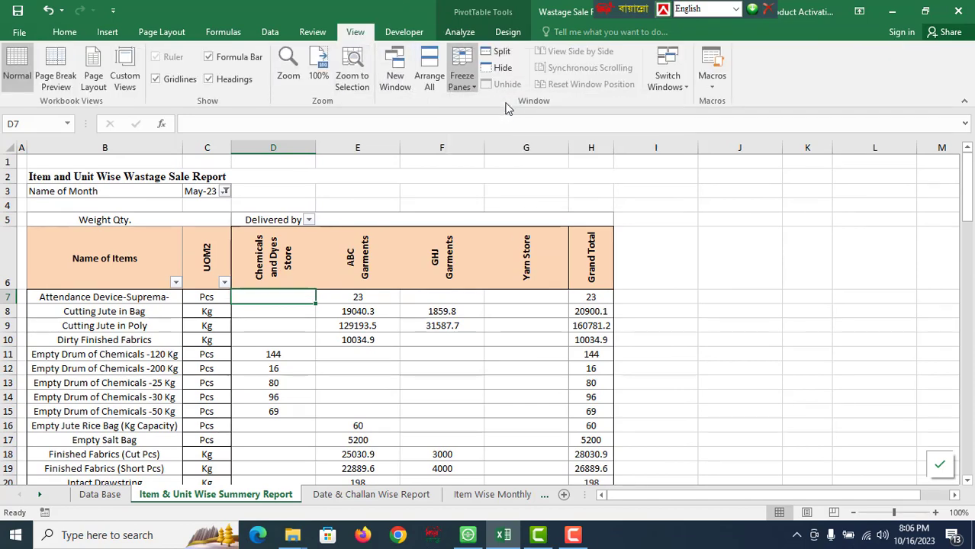
pyautogui.scroll(-6, 416, 313)
pyautogui.scroll(-5, 365, 353)
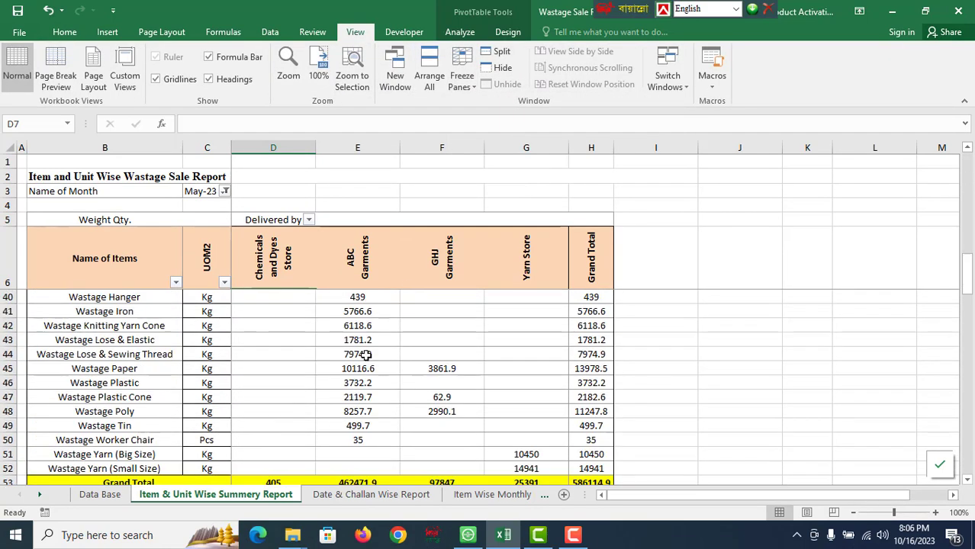
pyautogui.click(280, 326)
pyautogui.click(311, 311)
pyautogui.press('Down')
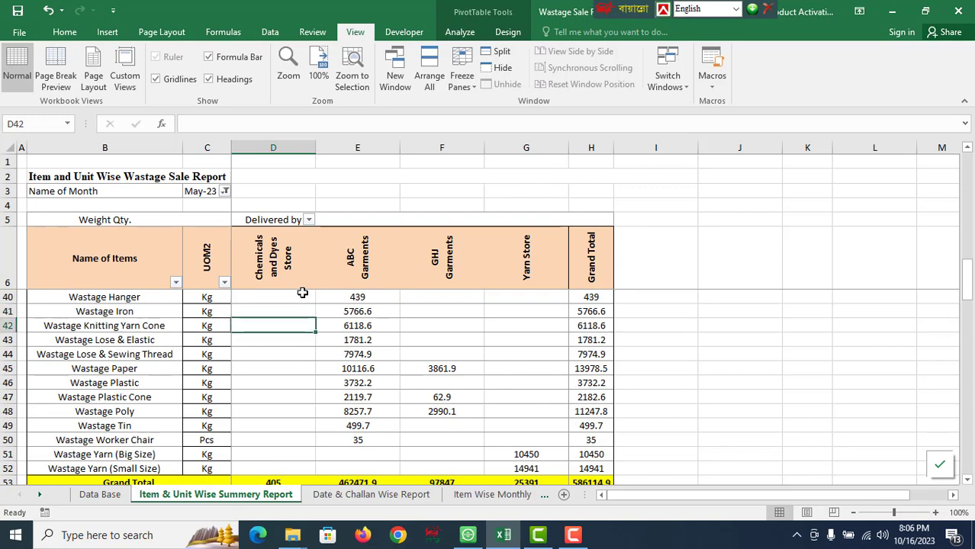
pyautogui.click(303, 294)
# Step: Scroll back to the top and go to the Date & Challan Wise Report sheet
pyautogui.scroll(-4, 281, 296)
pyautogui.scroll(3, 280, 297)
pyautogui.scroll(4, 282, 297)
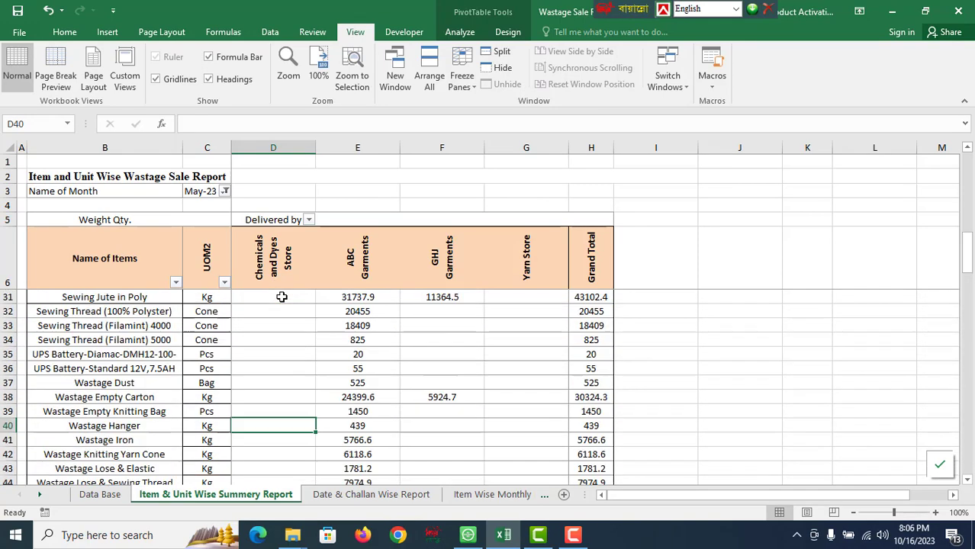
pyautogui.scroll(4, 282, 297)
pyautogui.scroll(4, 282, 297)
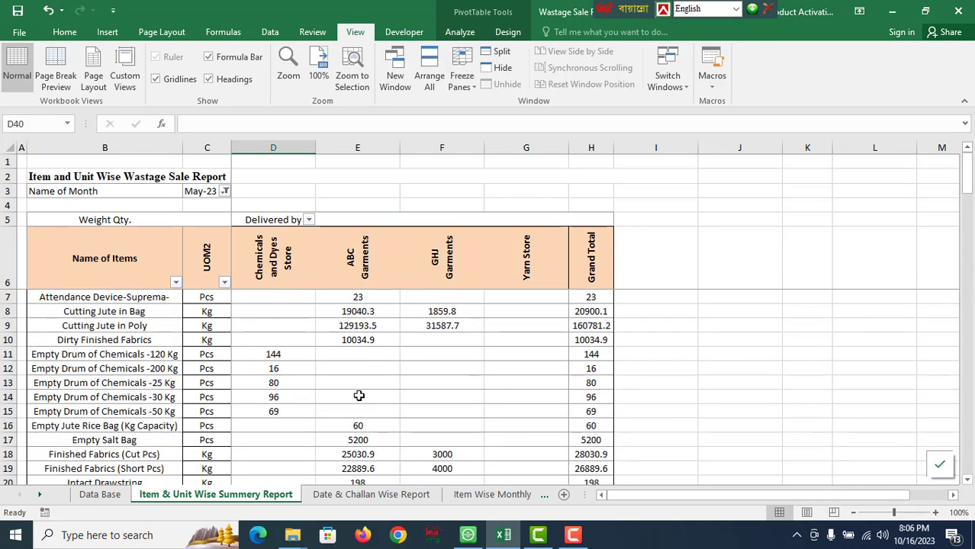
pyautogui.click(371, 494)
pyautogui.rightClick(138, 269)
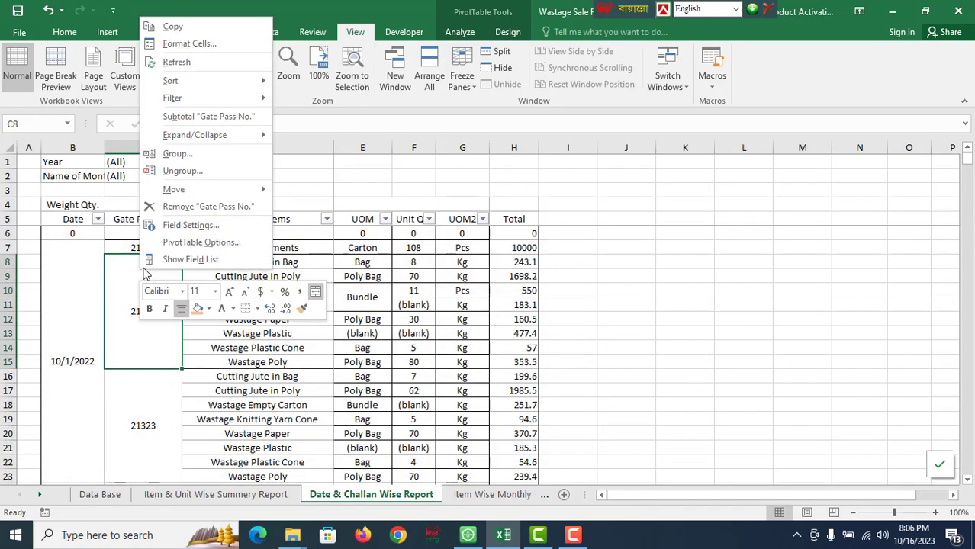
pyautogui.click(191, 63)
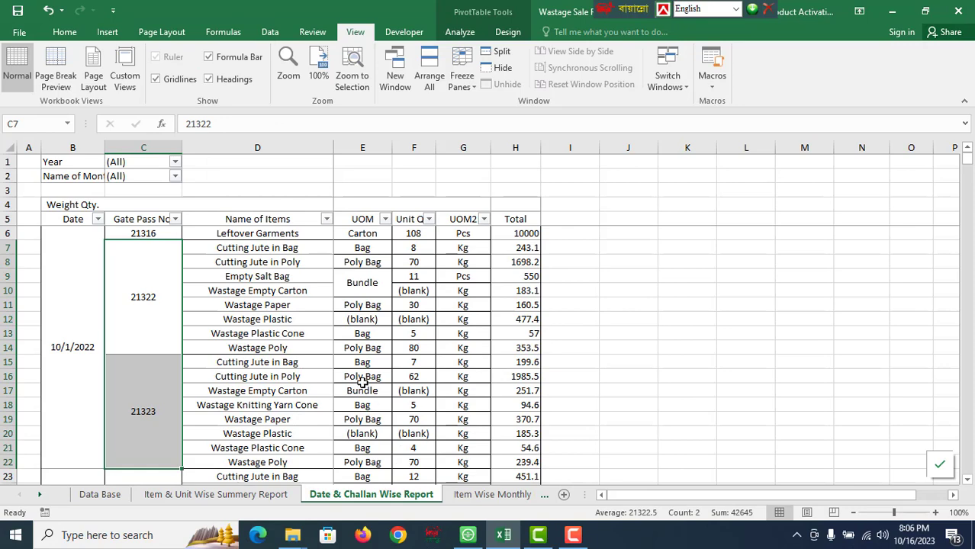
pyautogui.click(73, 296)
pyautogui.click(148, 277)
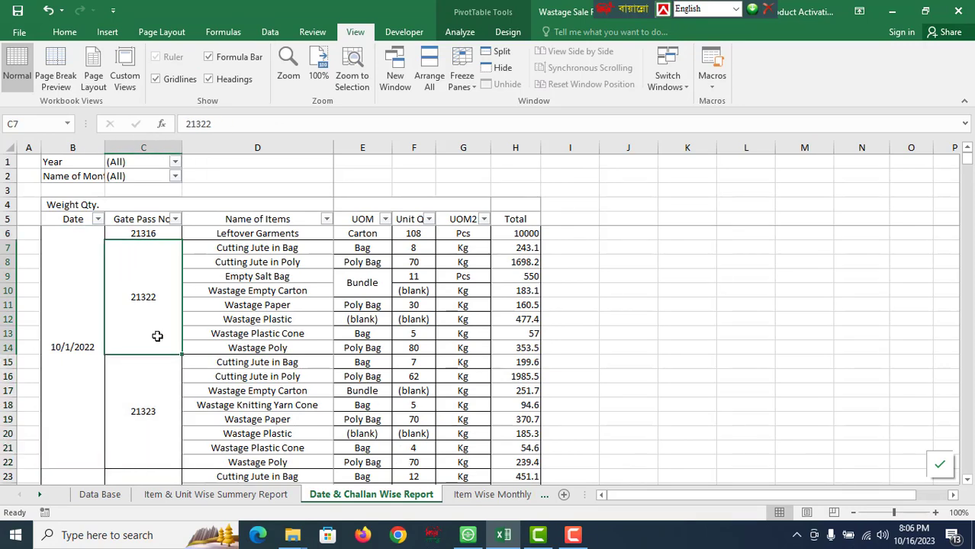
pyautogui.scroll(-2, 287, 310)
pyautogui.scroll(-4, 417, 279)
pyautogui.scroll(-3, 417, 279)
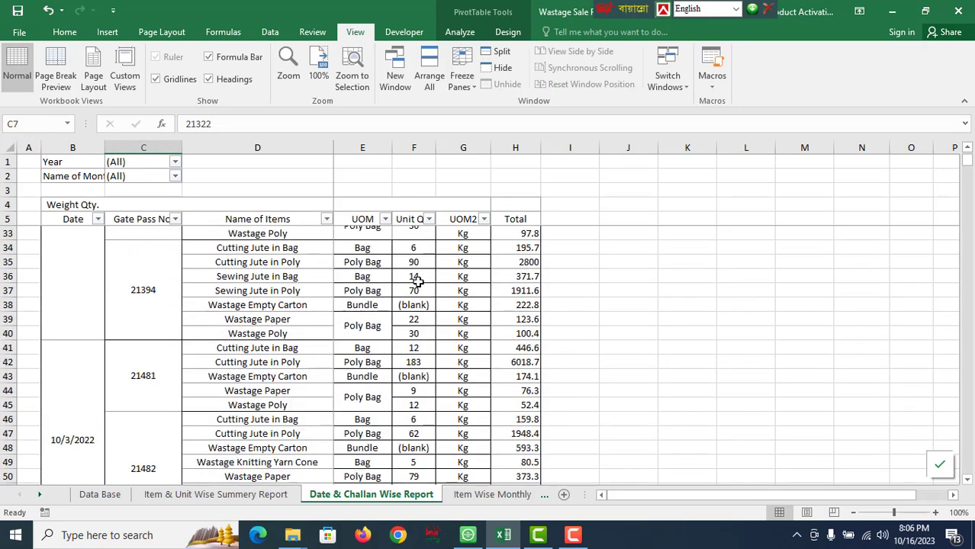
pyautogui.scroll(-3, 414, 279)
pyautogui.click(58, 300)
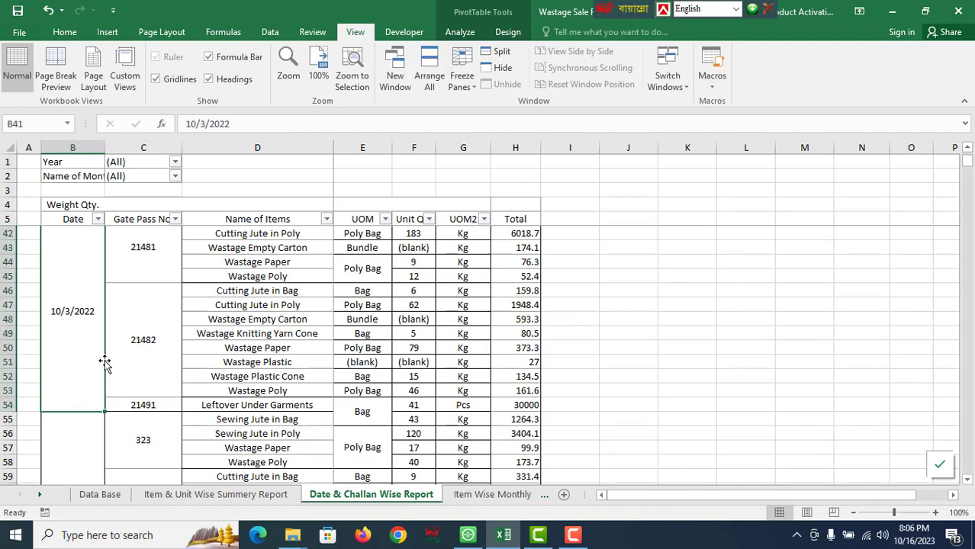
pyautogui.scroll(-3, 105, 365)
pyautogui.scroll(-5, 102, 358)
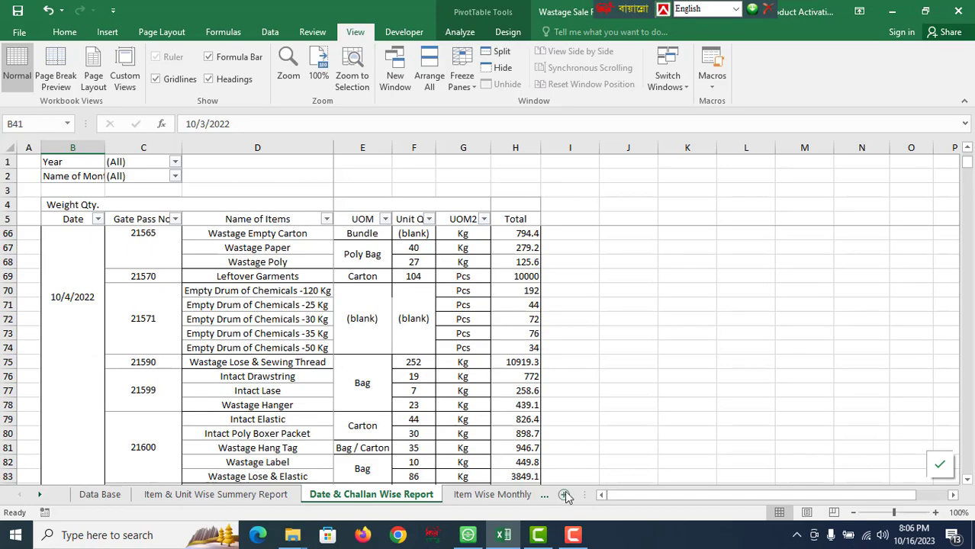
# Step: Refresh the Item Wise Monthly Report pivot table with the latest data
pyautogui.click(495, 495)
pyautogui.scroll(2, 370, 237)
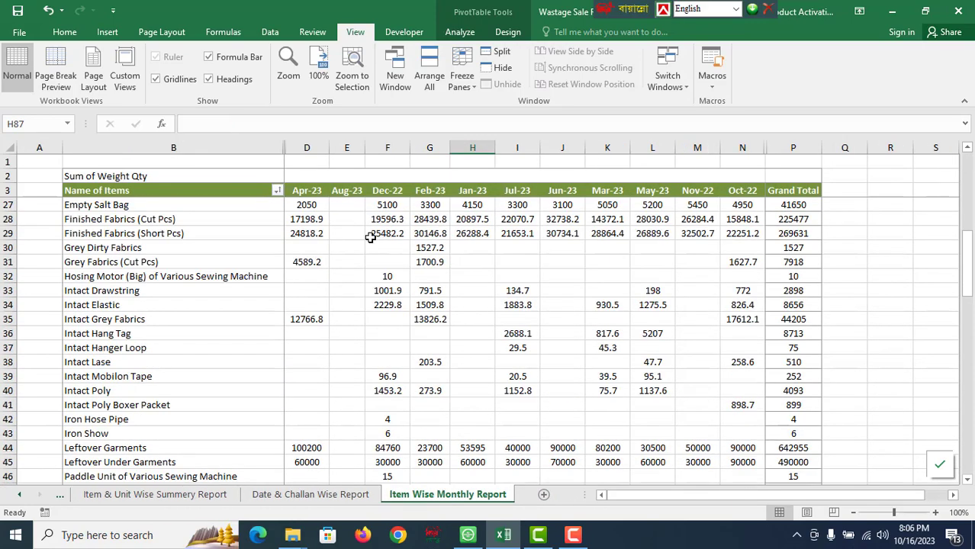
pyautogui.scroll(3, 370, 237)
pyautogui.scroll(5, 366, 235)
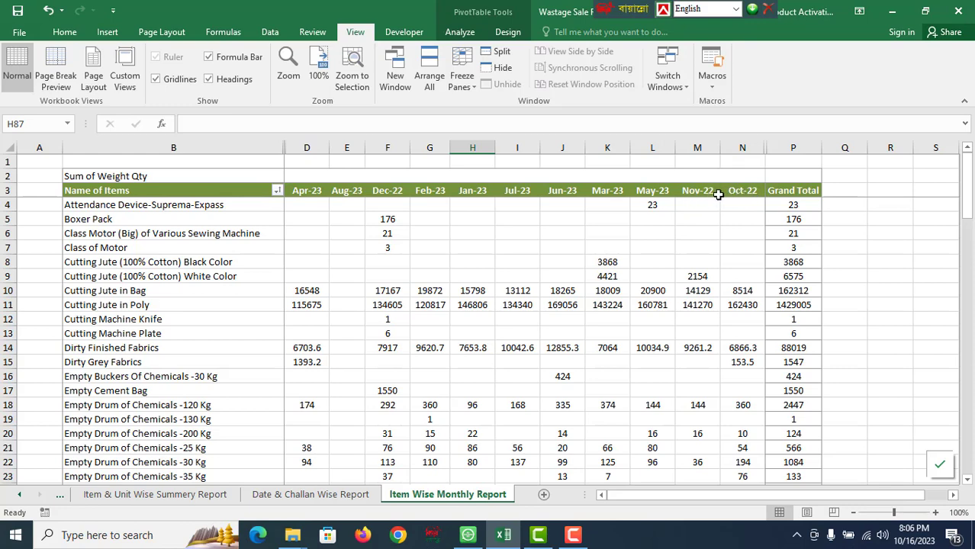
pyautogui.rightClick(397, 208)
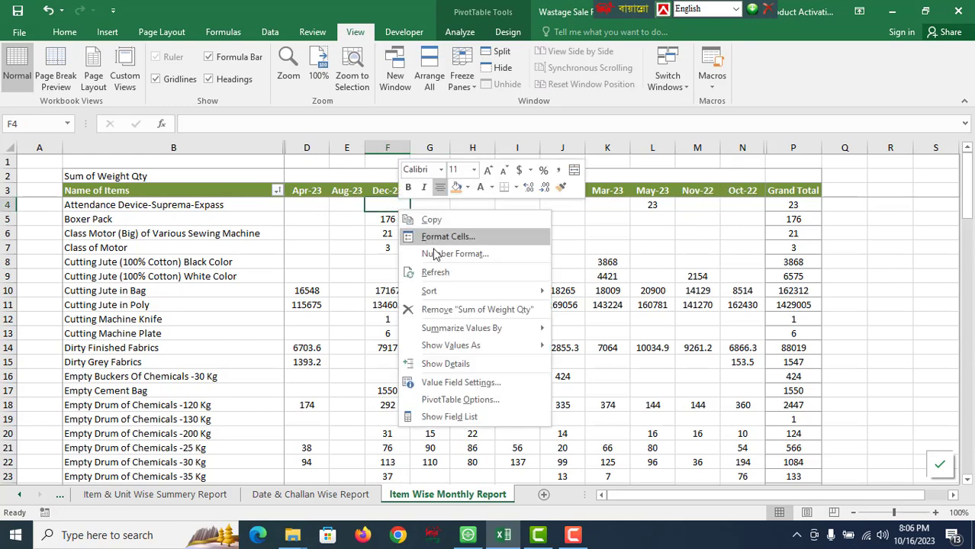
pyautogui.click(436, 272)
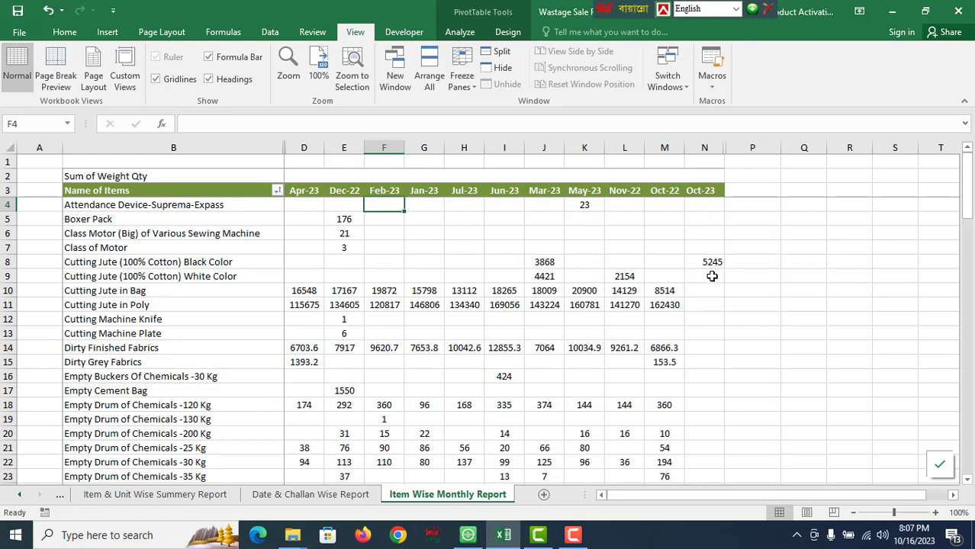
# Step: Review the new Oct-23 column, including 2220 for Finished Fabrics (Short Pcs), totalling 7465
pyautogui.scroll(-3, 721, 306)
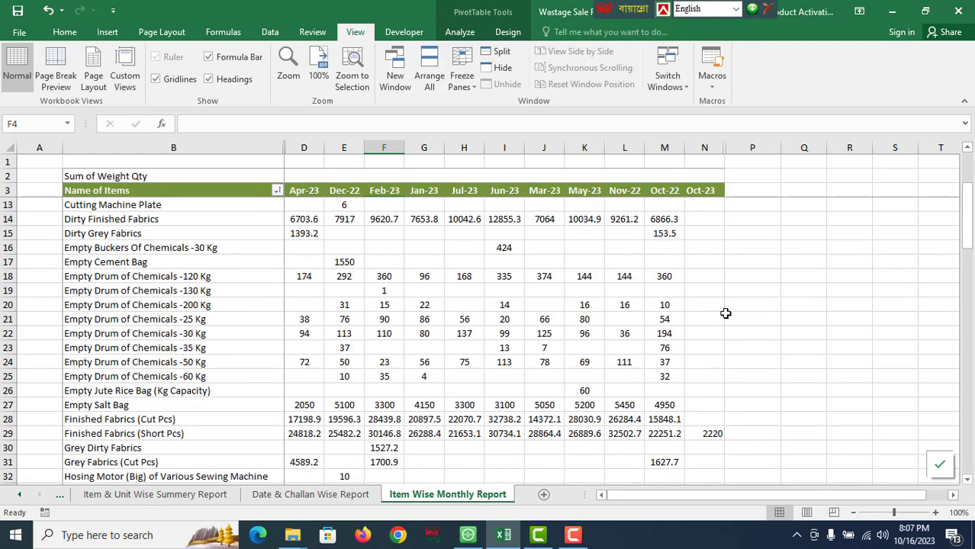
pyautogui.scroll(-2, 729, 359)
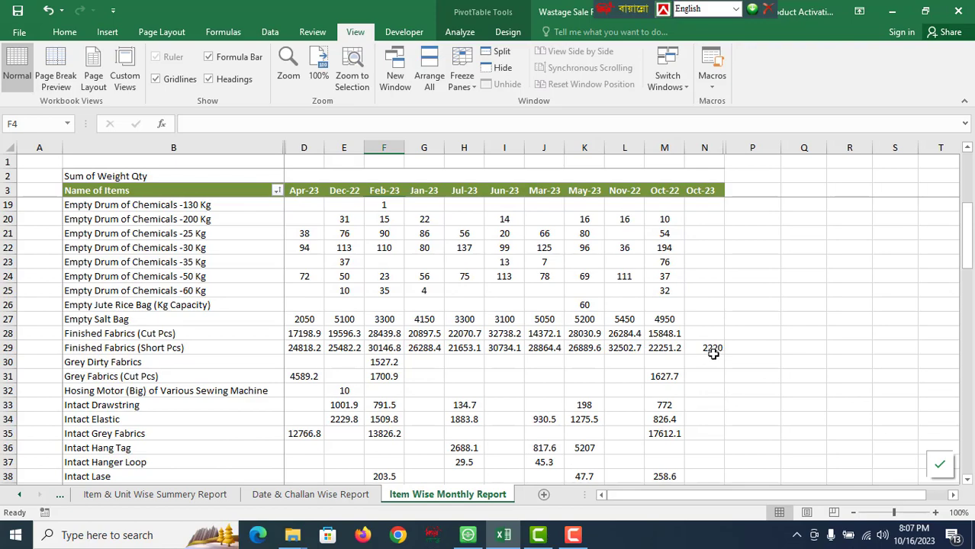
pyautogui.scroll(-2, 712, 351)
pyautogui.scroll(-3, 712, 352)
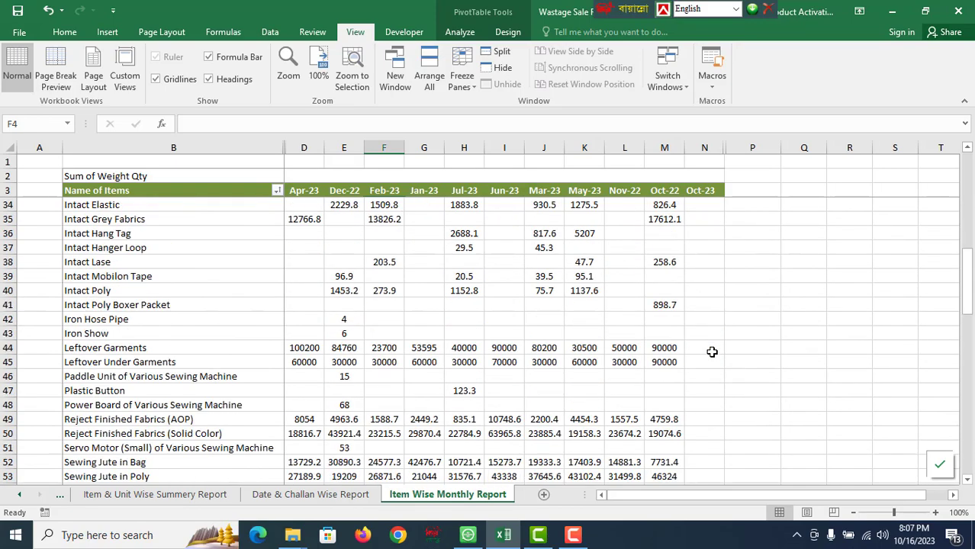
pyautogui.scroll(-1, 712, 352)
pyautogui.scroll(-3, 712, 352)
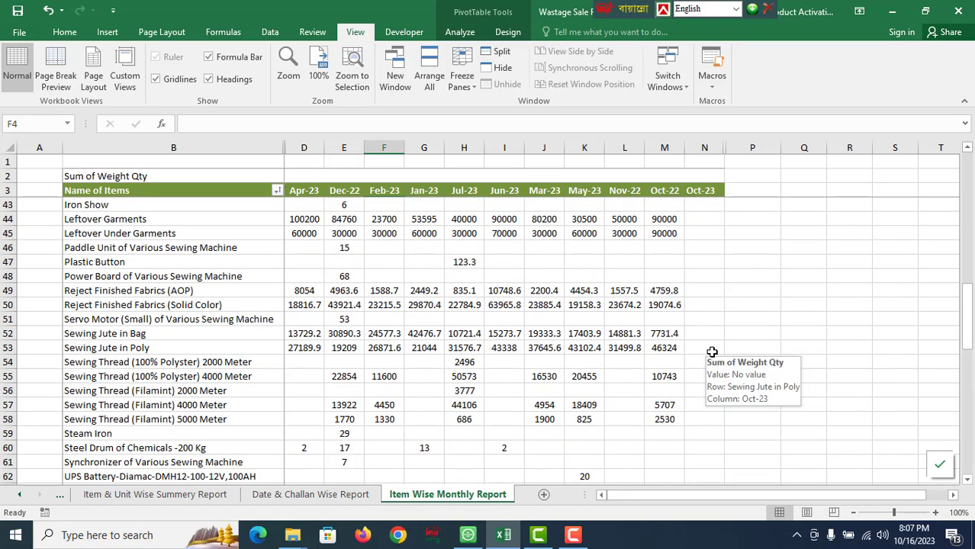
pyautogui.scroll(-3, 712, 352)
pyautogui.scroll(-2, 712, 352)
pyautogui.scroll(-2, 712, 352)
pyautogui.scroll(-4, 712, 352)
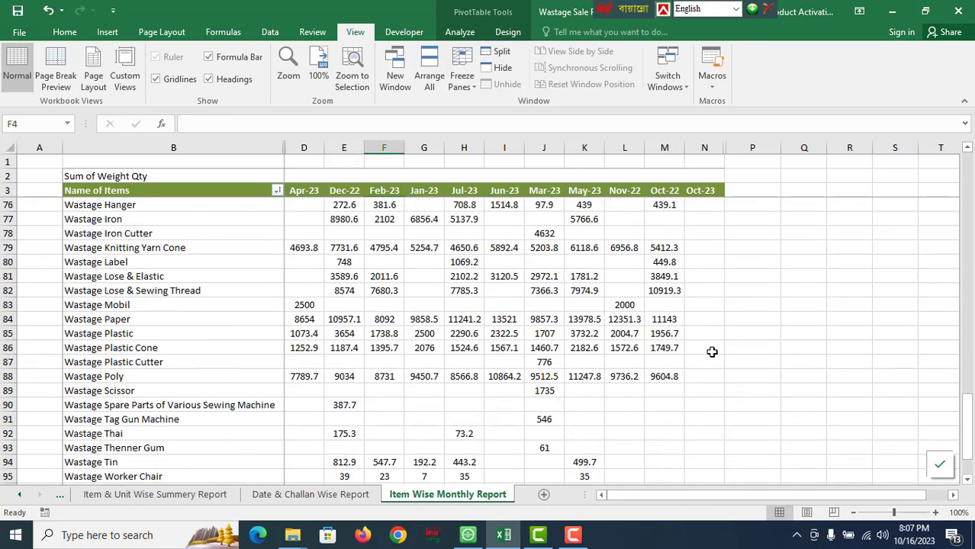
pyautogui.scroll(-3, 712, 352)
pyautogui.moveTo(722, 369)
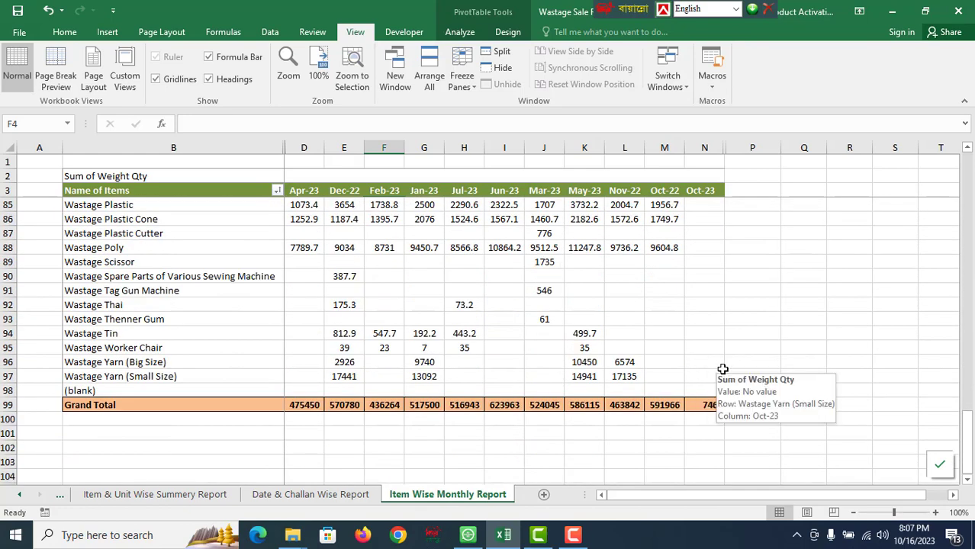
pyautogui.scroll(1, 722, 369)
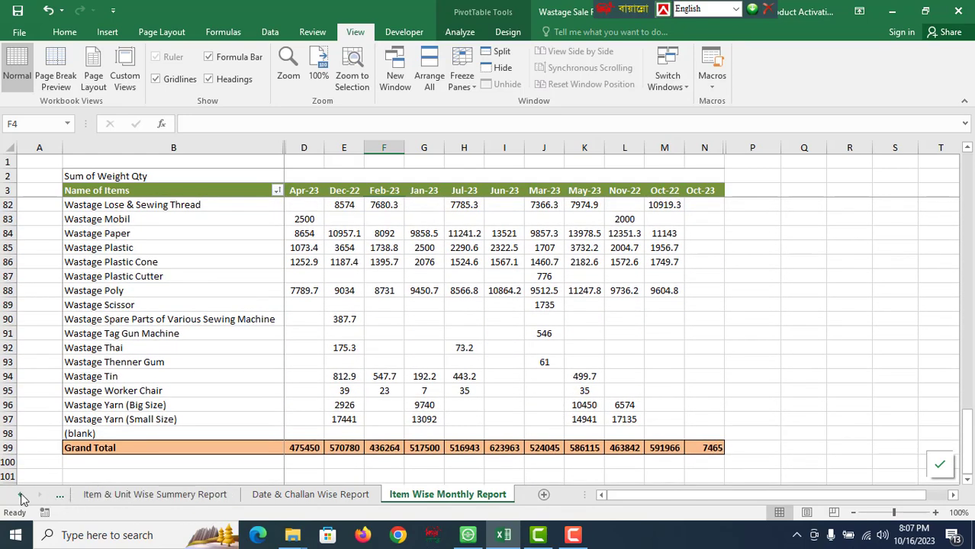
pyautogui.click(20, 493)
# Step: On the Data Base sheet, select the empty Year, gate pass, challan, item and Weight Qty cells
pyautogui.click(100, 494)
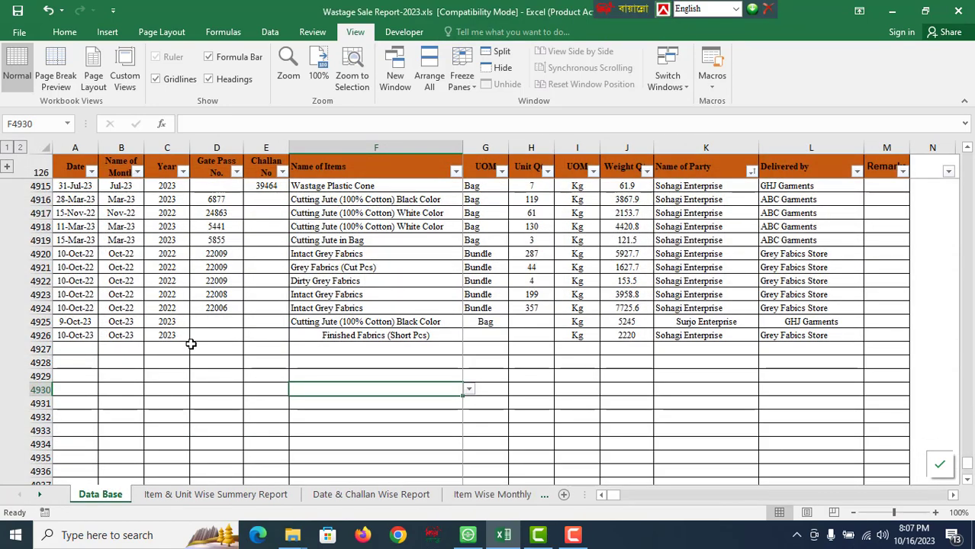
pyautogui.click(174, 364)
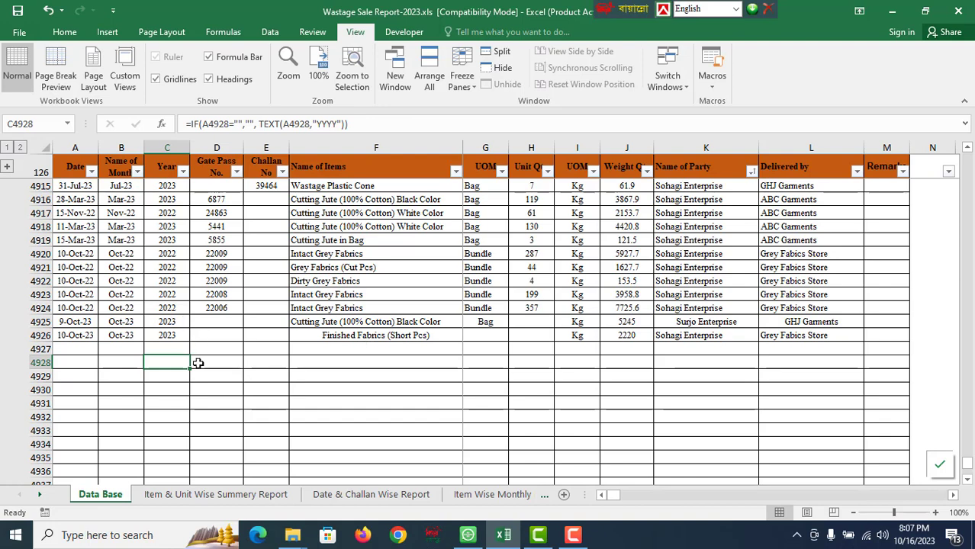
pyautogui.click(200, 363)
pyautogui.click(271, 350)
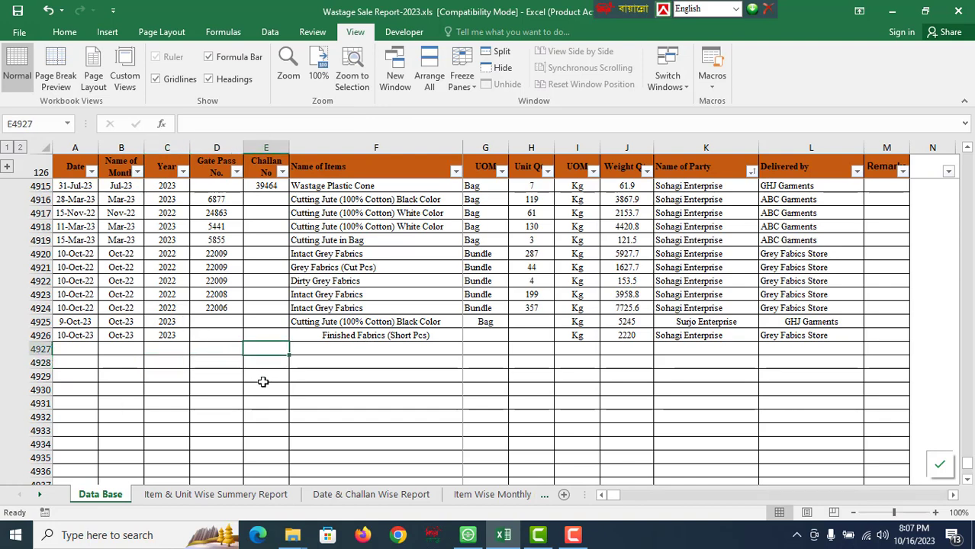
pyautogui.click(349, 365)
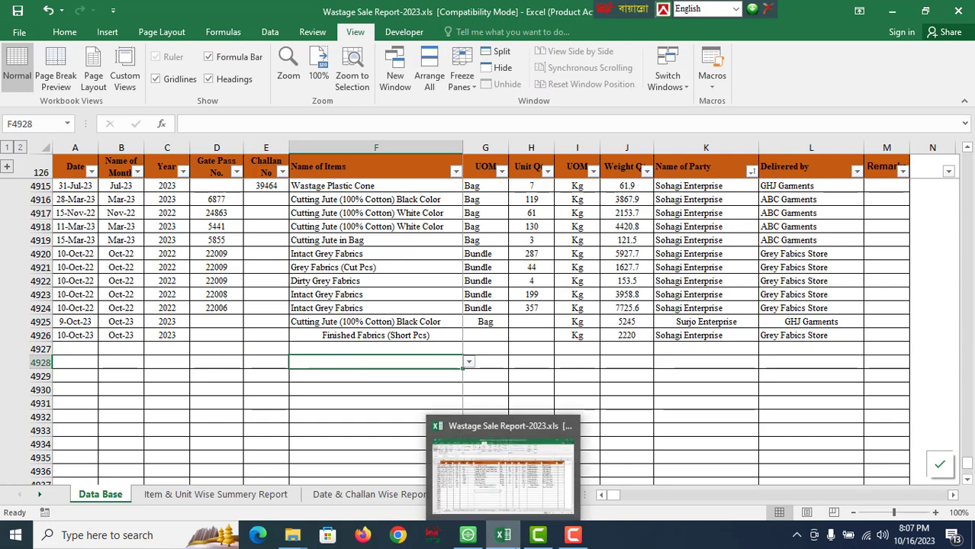
pyautogui.moveTo(574, 537)
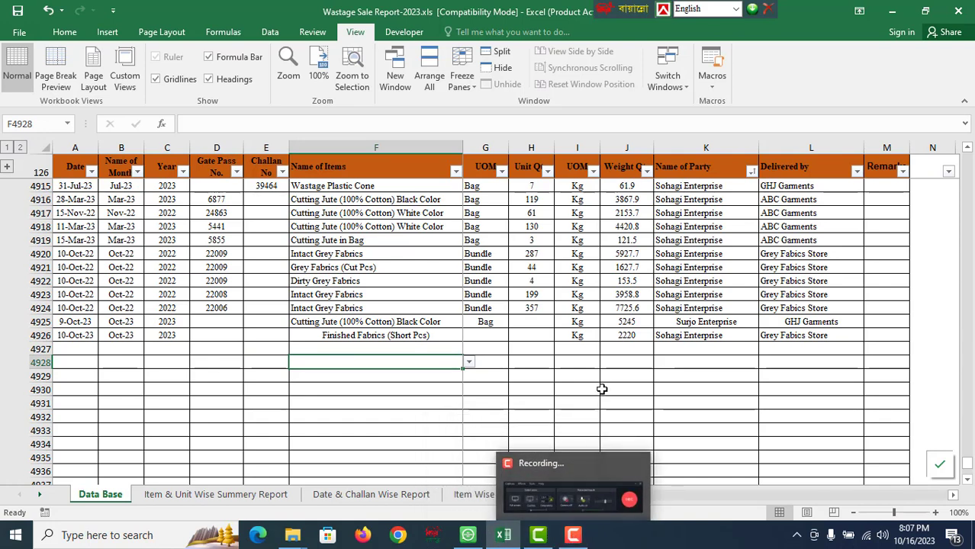
pyautogui.click(602, 390)
# Step: Select the Receiving Report cell I12 on the For Seminar sheet
pyautogui.click(573, 535)
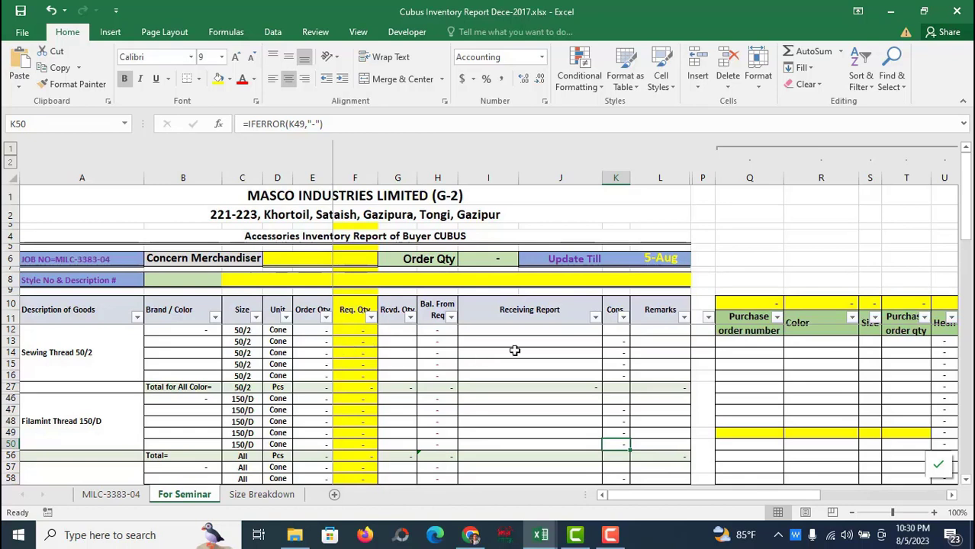
pyautogui.click(552, 330)
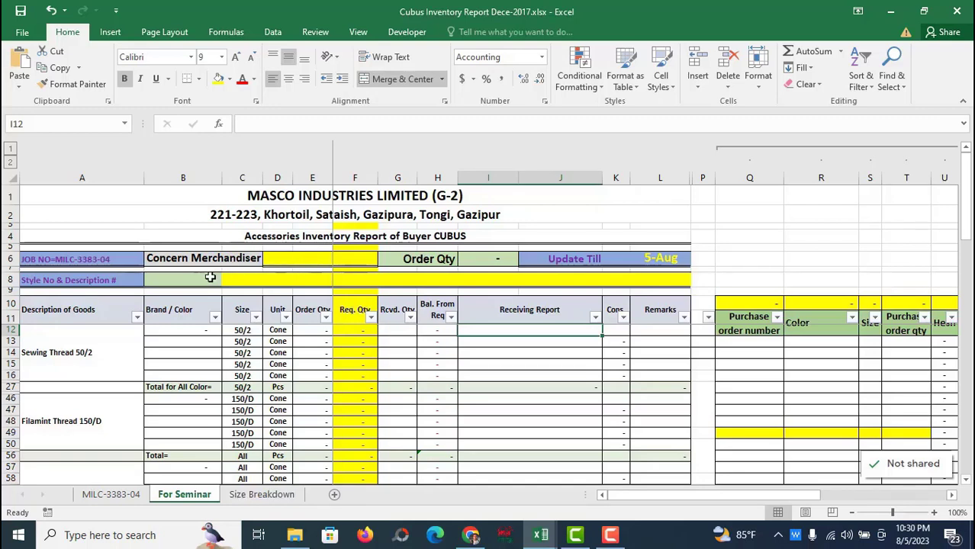
pyautogui.click(273, 496)
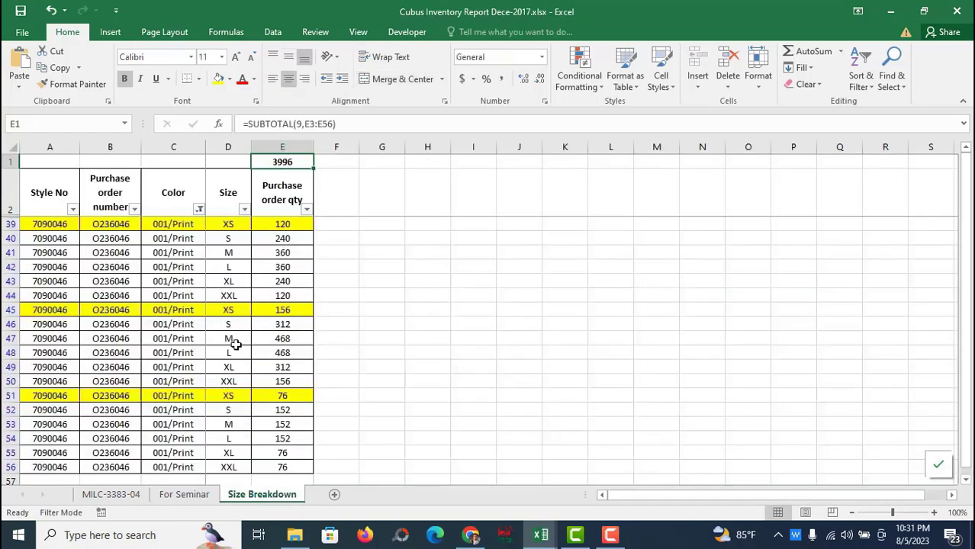
pyautogui.click(66, 239)
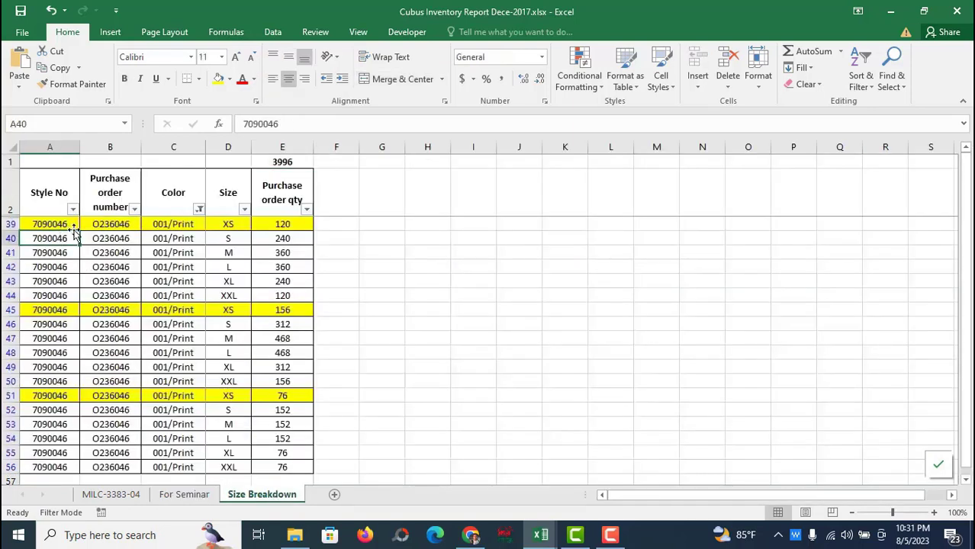
pyautogui.doubleClick(298, 123)
pyautogui.rightClick(272, 124)
pyautogui.click(290, 146)
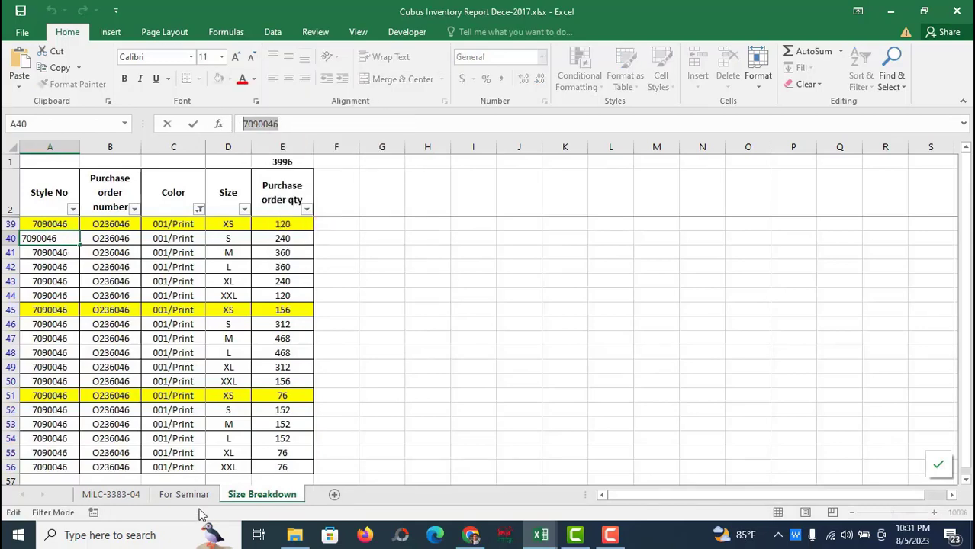
pyautogui.press('Escape')
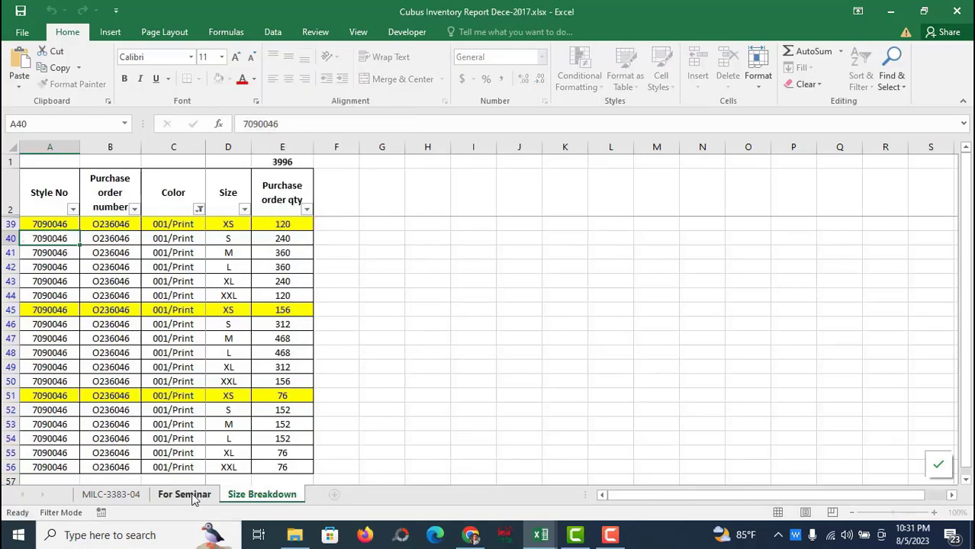
pyautogui.click(187, 495)
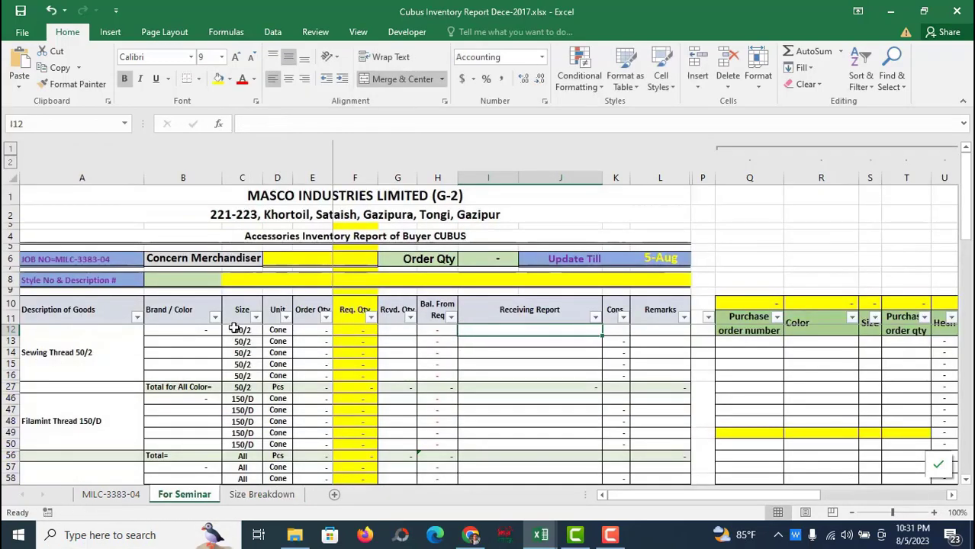
pyautogui.click(188, 279)
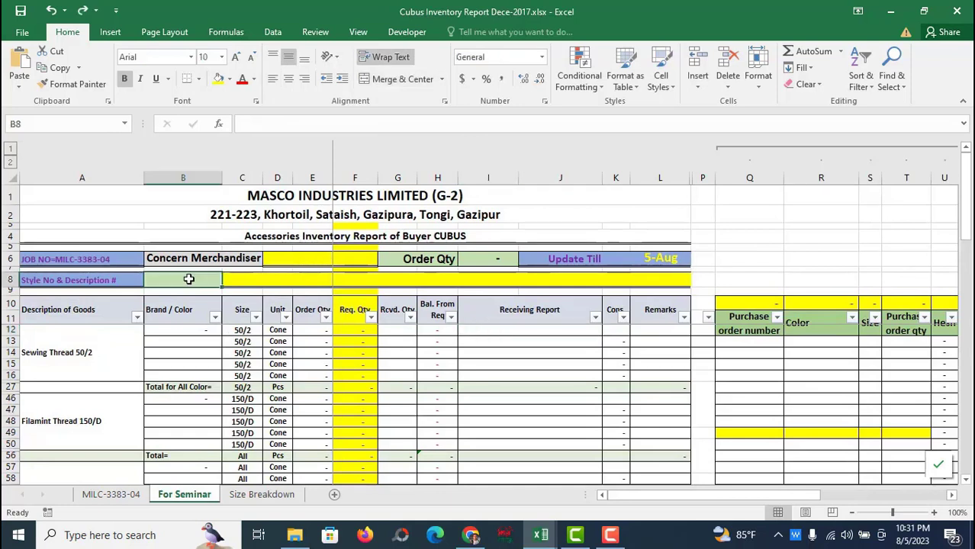
pyautogui.doubleClick(191, 279)
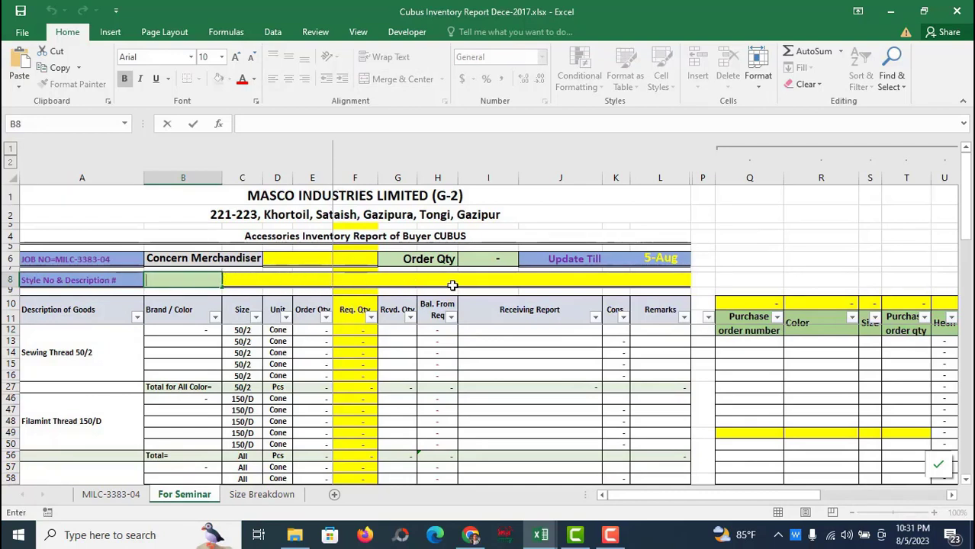
pyautogui.write('7090046')
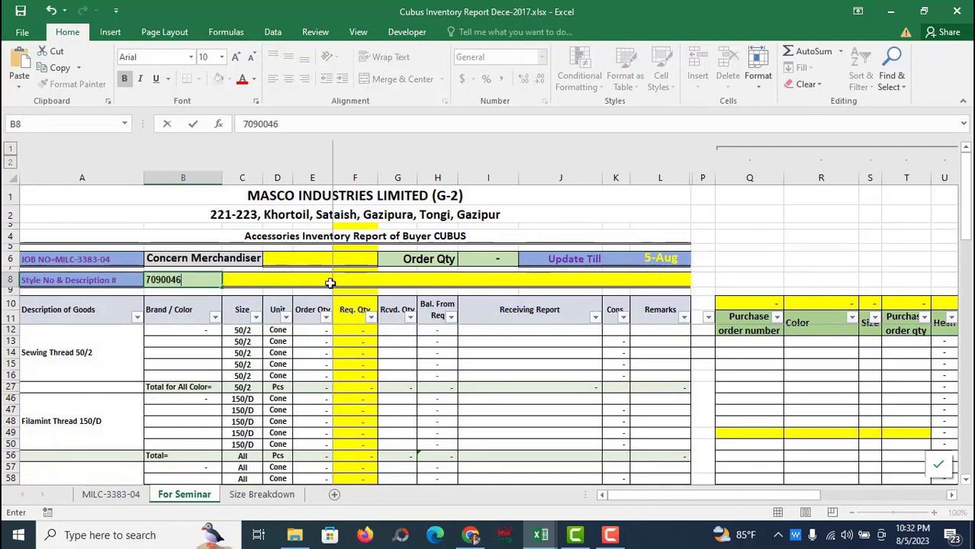
pyautogui.press('Return')
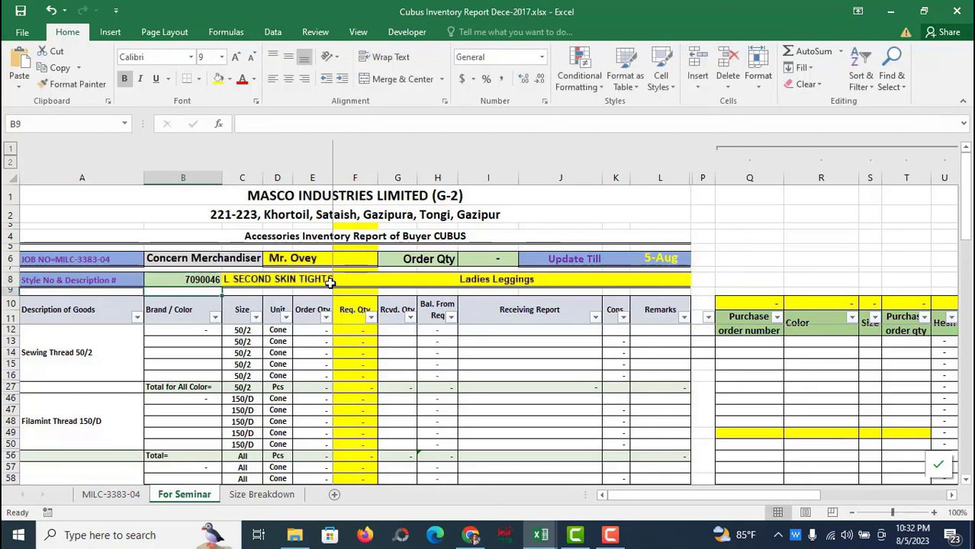
pyautogui.click(291, 260)
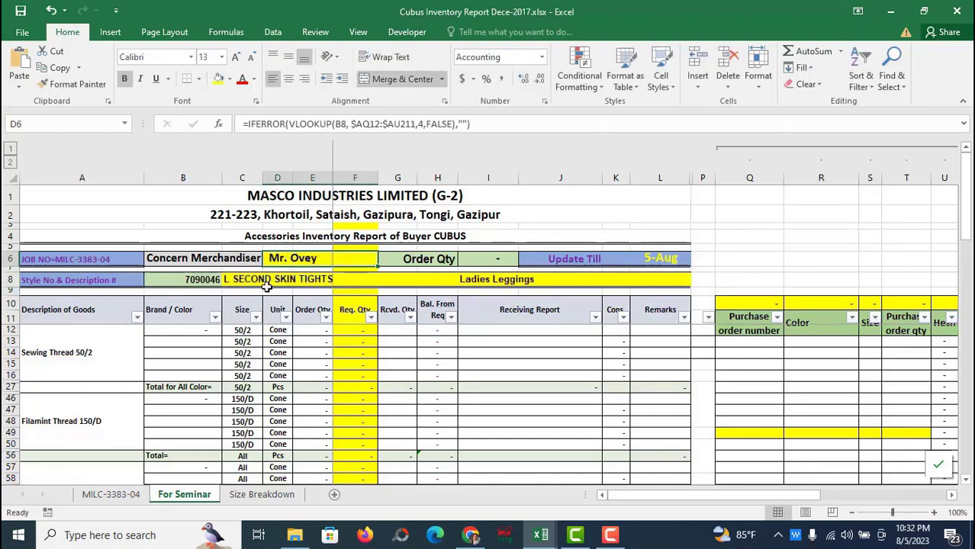
pyautogui.click(243, 280)
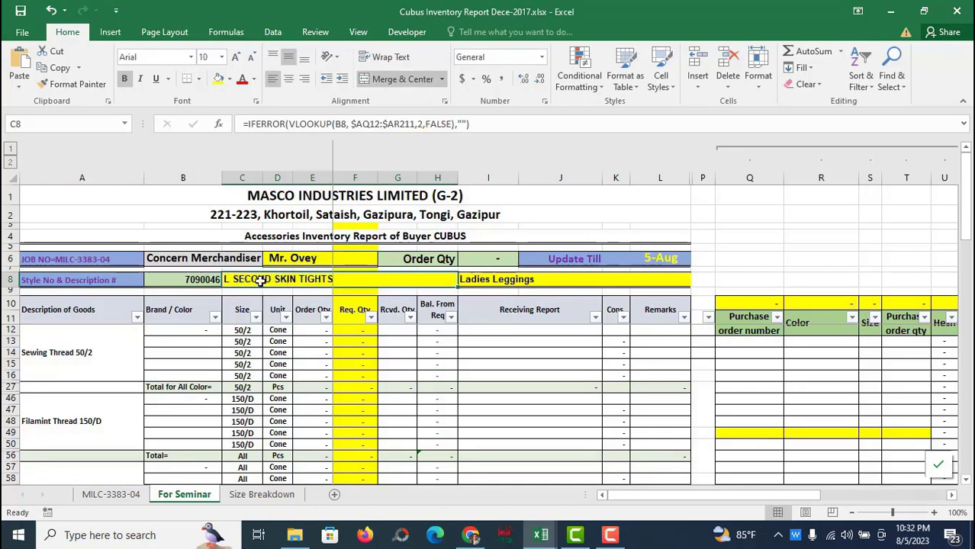
pyautogui.click(499, 283)
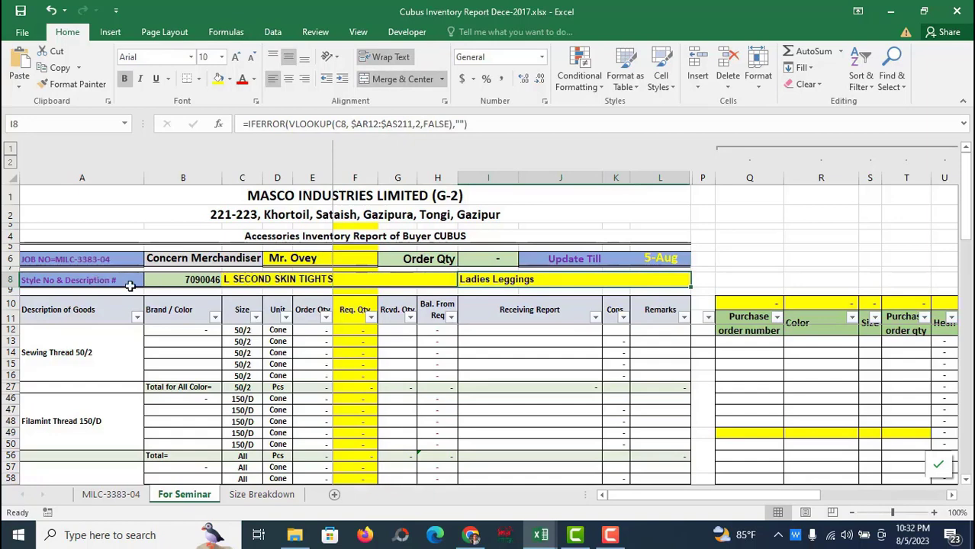
# Step: Filter the Size Breakdown sheet's Color column to 001/Print only
pyautogui.click(263, 495)
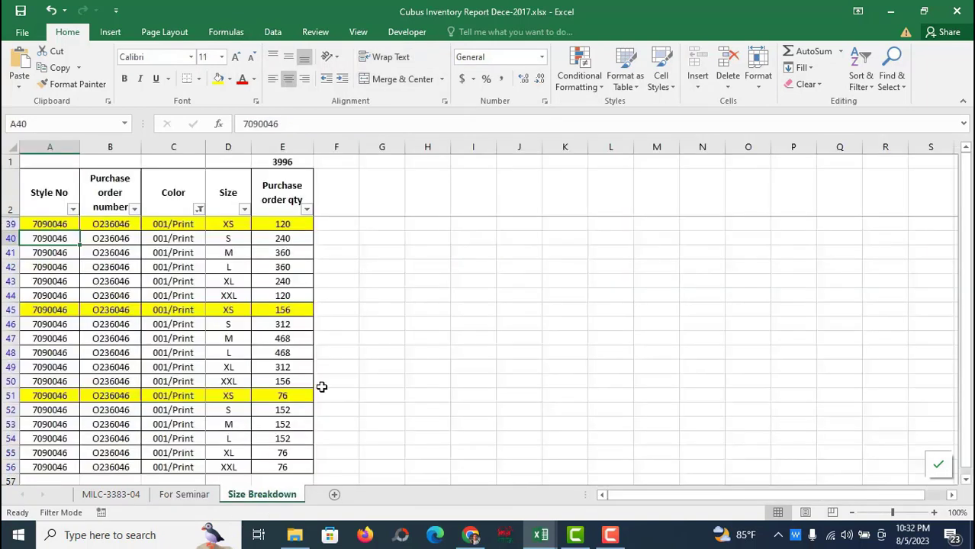
pyautogui.click(199, 210)
pyautogui.click(87, 351)
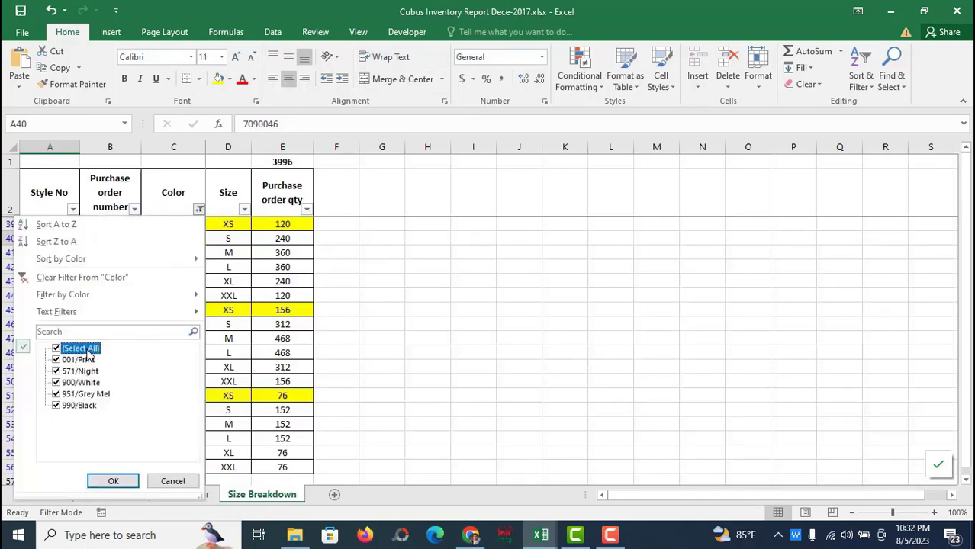
pyautogui.click(87, 351)
pyautogui.click(80, 361)
pyautogui.click(121, 481)
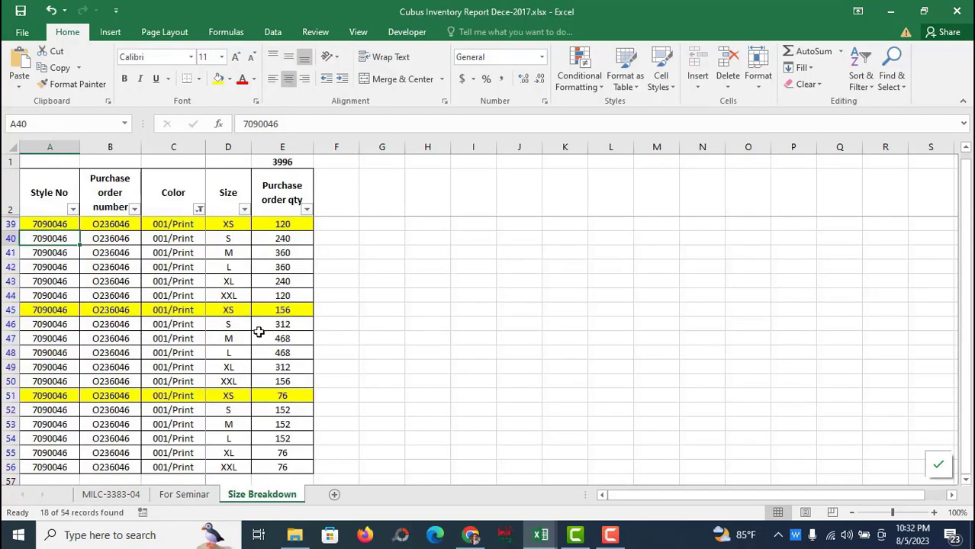
# Step: Review the 001/Print XS quantities (156, 76) and filter Size to XS only
pyautogui.click(285, 224)
pyautogui.click(283, 311)
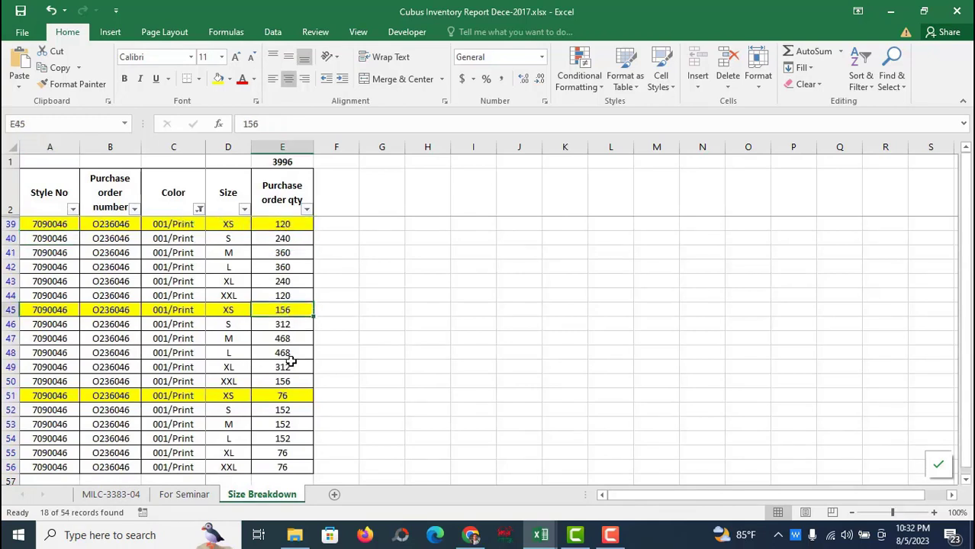
pyautogui.click(288, 400)
pyautogui.keyDown('ctrl'); pyautogui.click(290, 312); pyautogui.keyUp('ctrl')
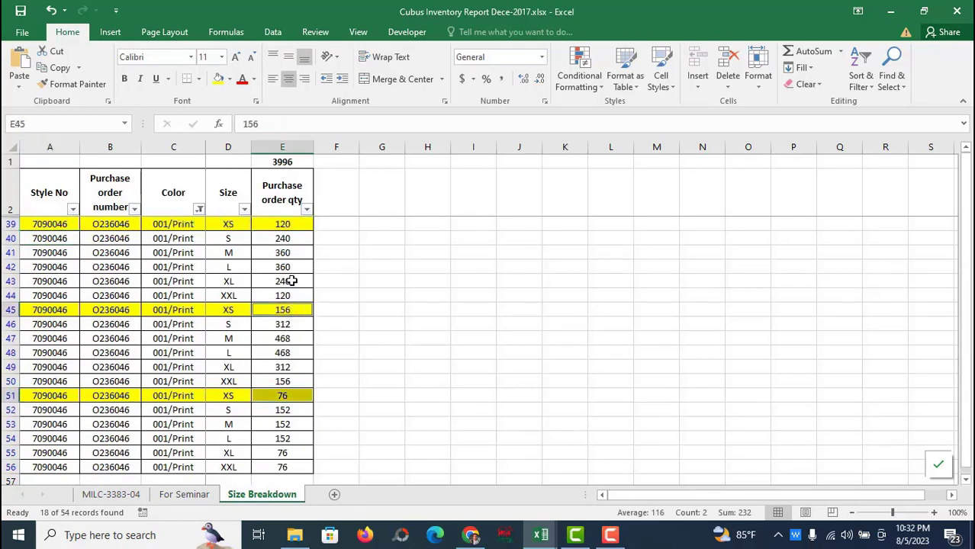
pyautogui.click(221, 264)
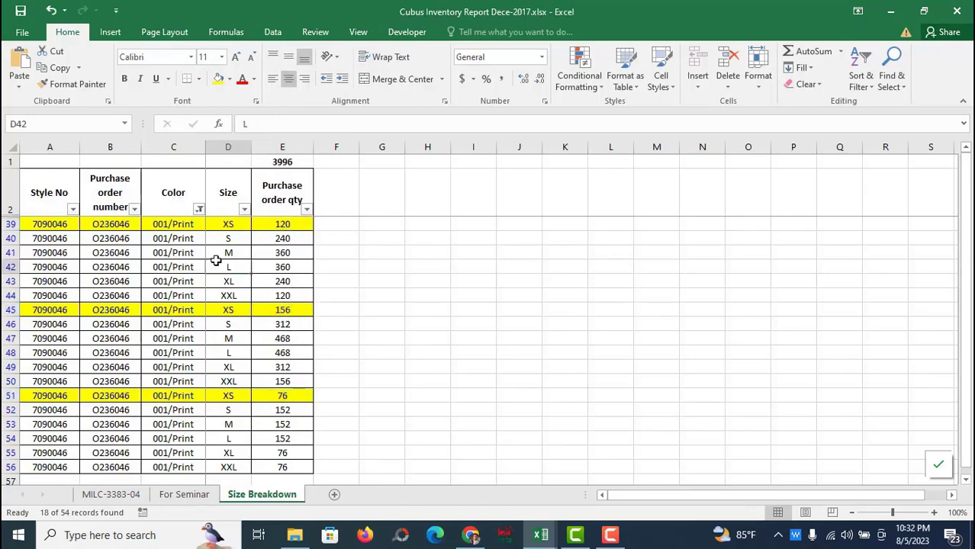
pyautogui.click(244, 209)
pyautogui.click(123, 349)
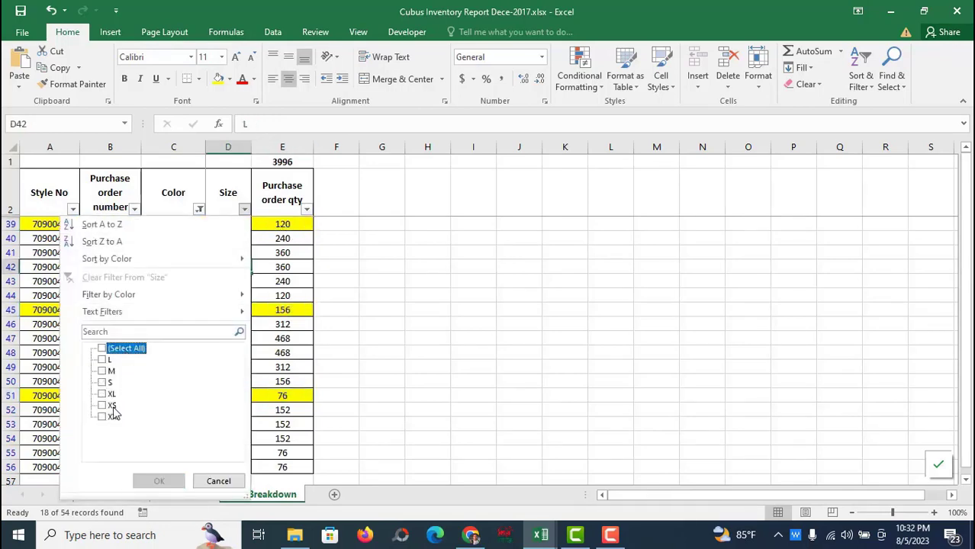
pyautogui.click(111, 406)
pyautogui.click(159, 481)
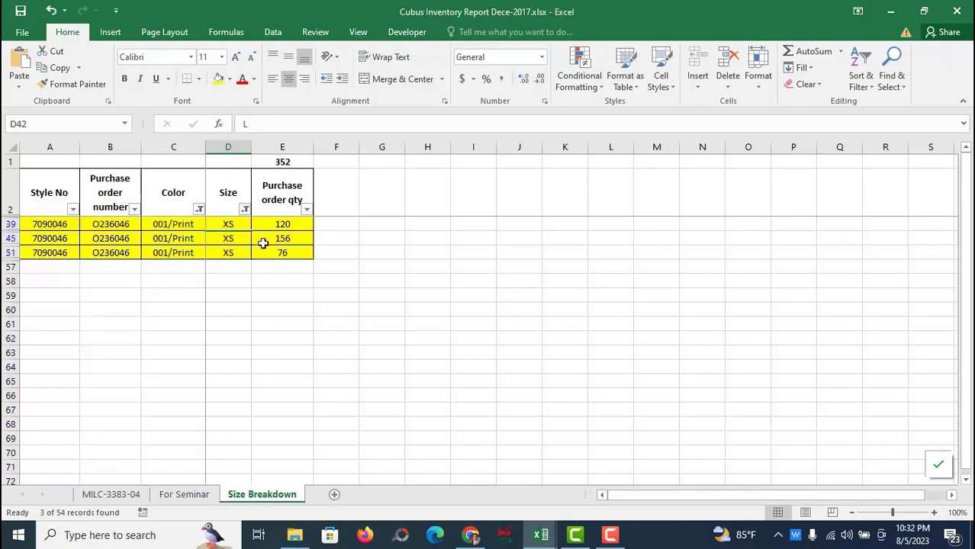
# Step: Select the 001/Print rows in columns B to E, then show all sizes and colours again
pyautogui.click(244, 209)
pyautogui.click(139, 351)
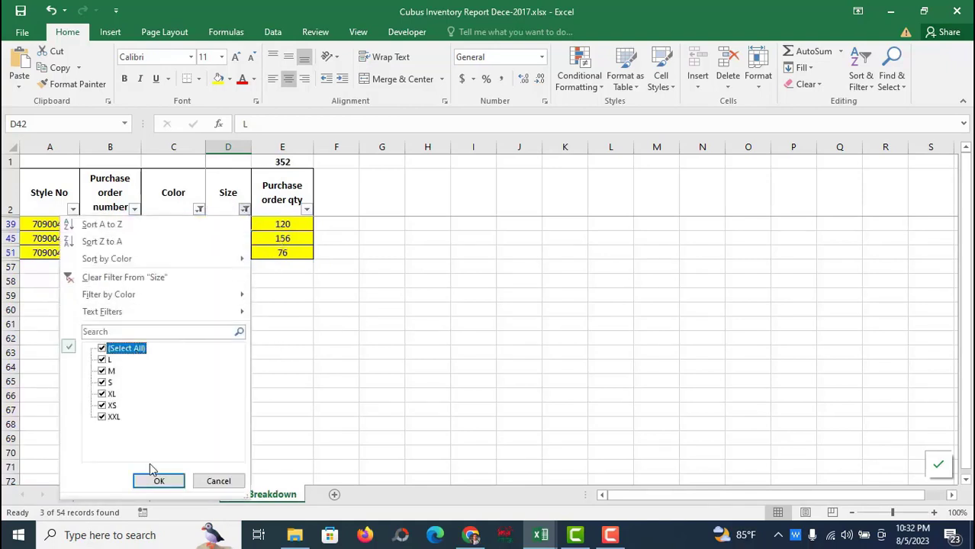
pyautogui.click(159, 481)
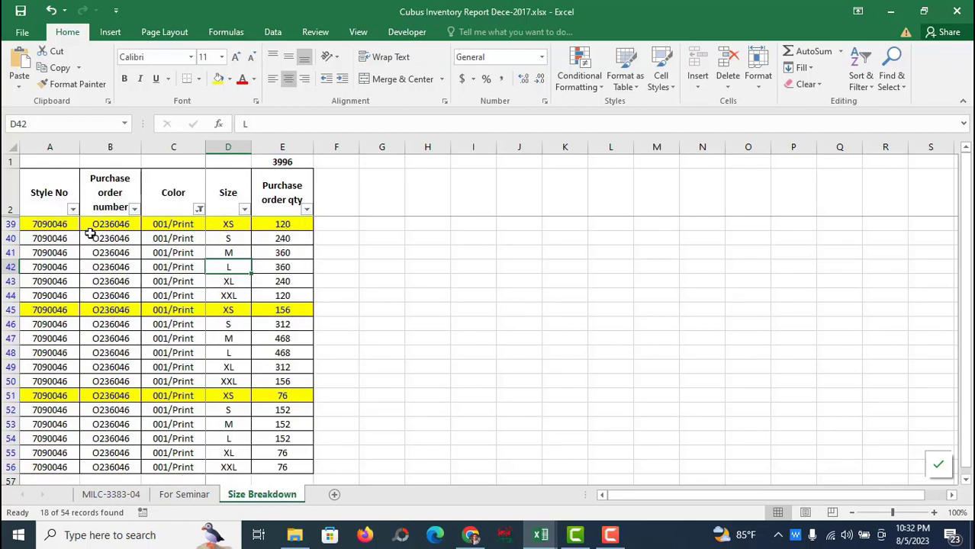
pyautogui.moveTo(96, 225); pyautogui.dragTo(275, 498)
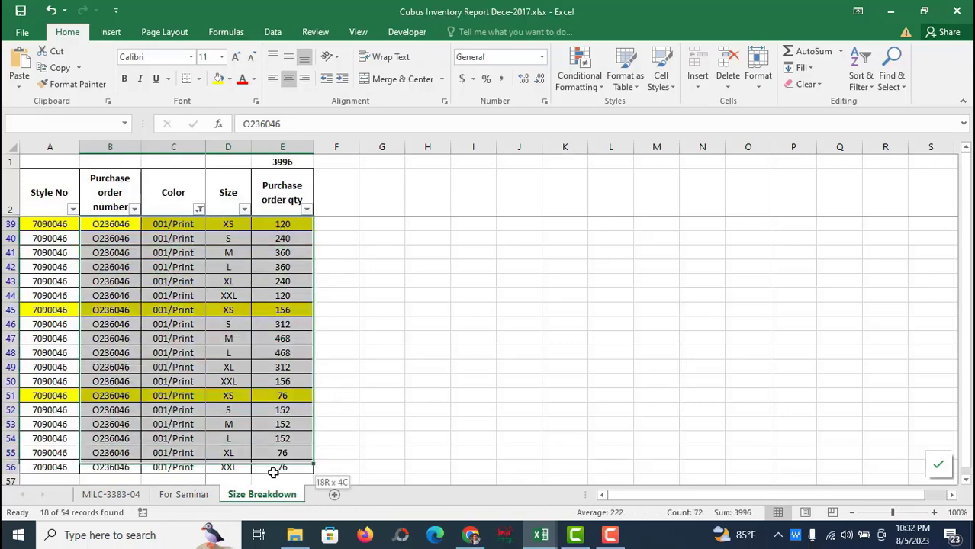
pyautogui.moveTo(276, 498); pyautogui.dragTo(279, 392)
pyautogui.scroll(2, 279, 370)
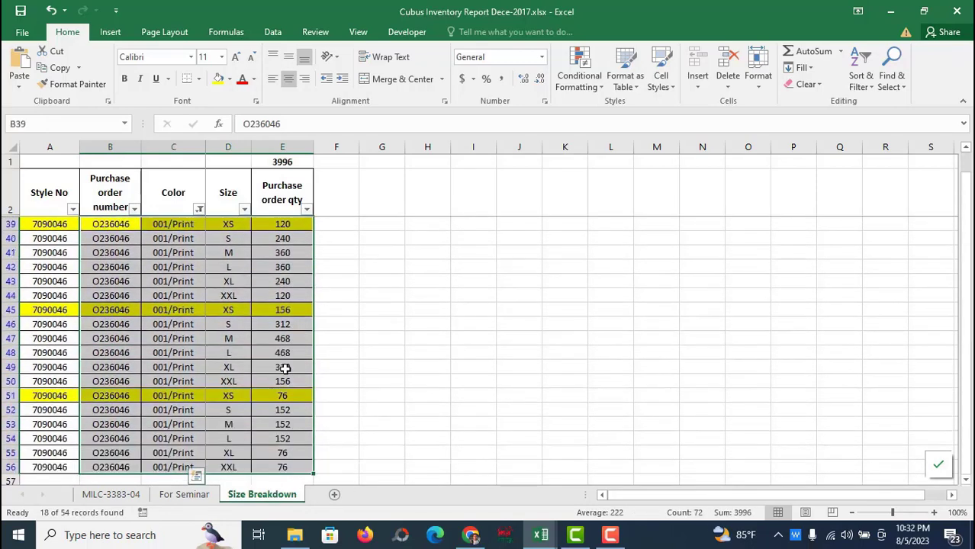
pyautogui.click(199, 209)
pyautogui.click(58, 348)
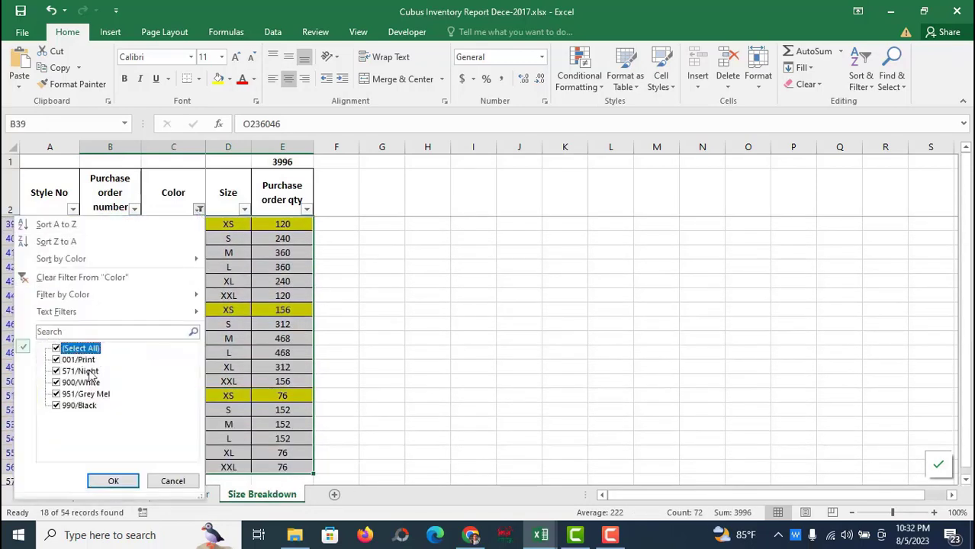
pyautogui.click(111, 482)
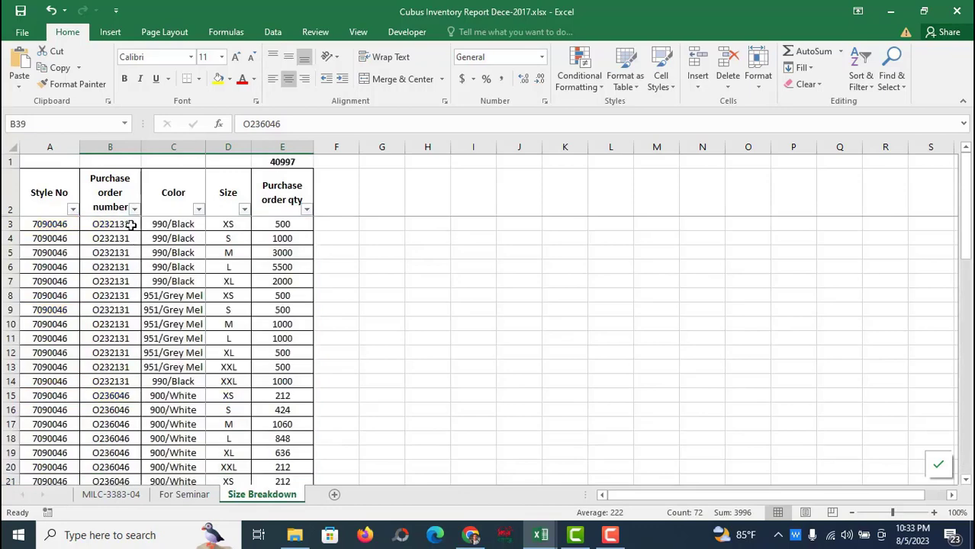
# Step: Filter to size XS and colour 571/Night only
pyautogui.click(244, 210)
pyautogui.click(125, 349)
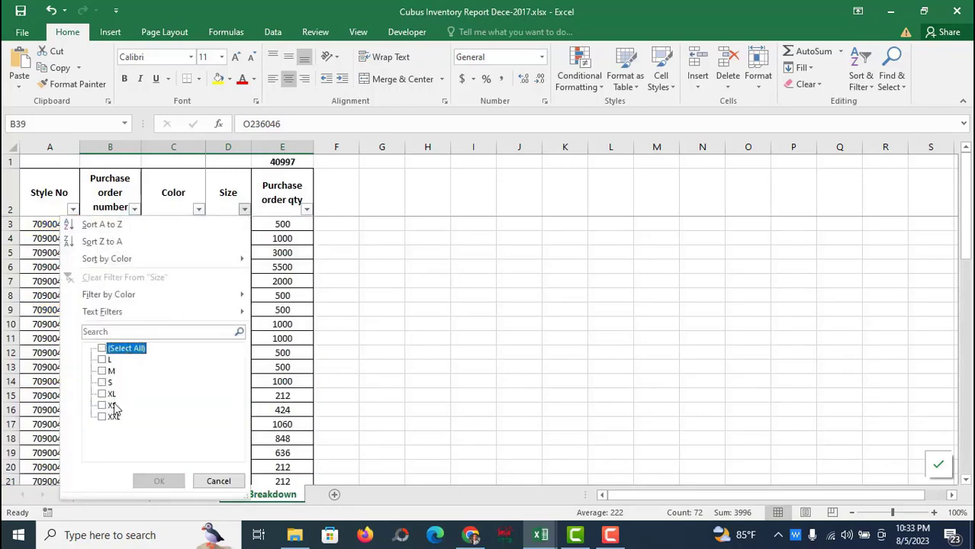
pyautogui.click(112, 405)
pyautogui.click(159, 480)
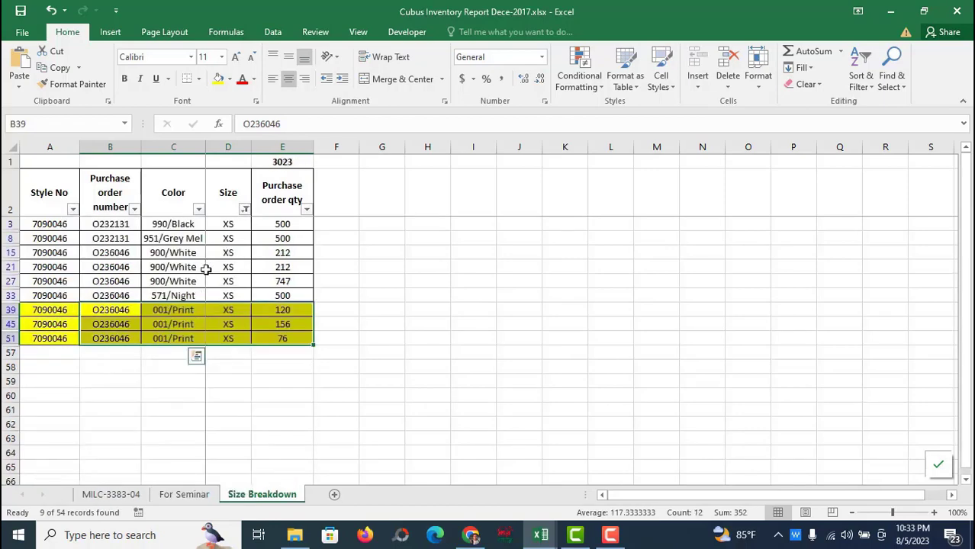
pyautogui.click(199, 210)
pyautogui.click(80, 349)
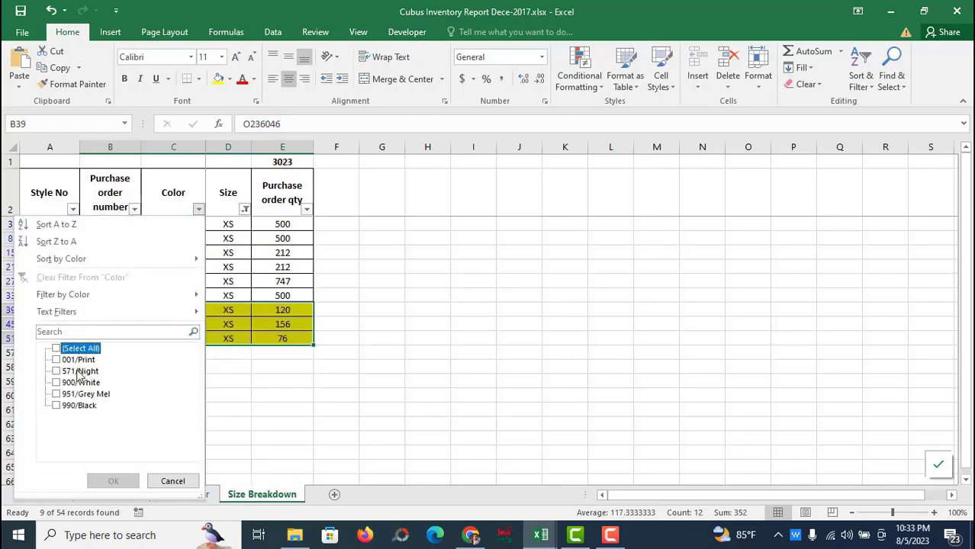
pyautogui.click(78, 372)
pyautogui.click(113, 481)
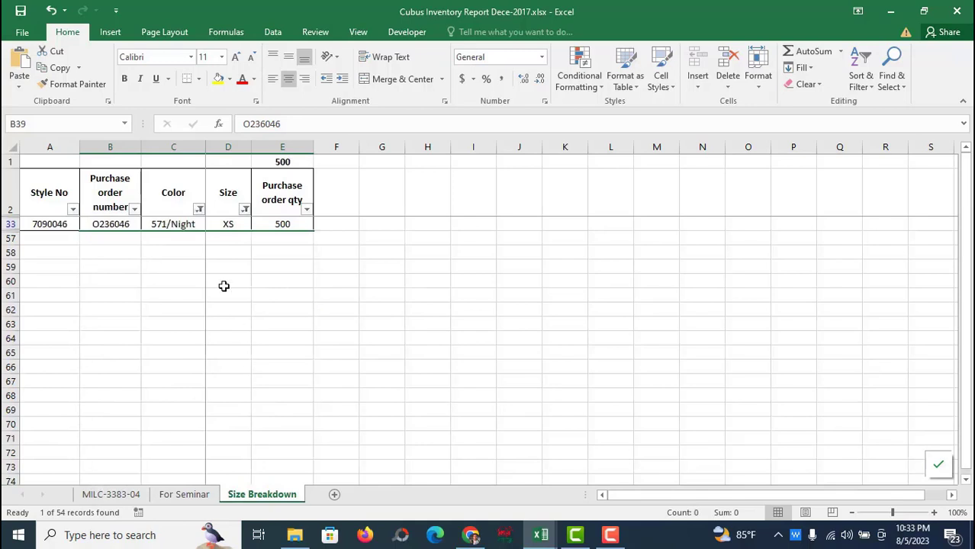
# Step: Switch the colour filter to 900/White and select its XS quantities to see their sum
pyautogui.click(200, 210)
pyautogui.click(79, 371)
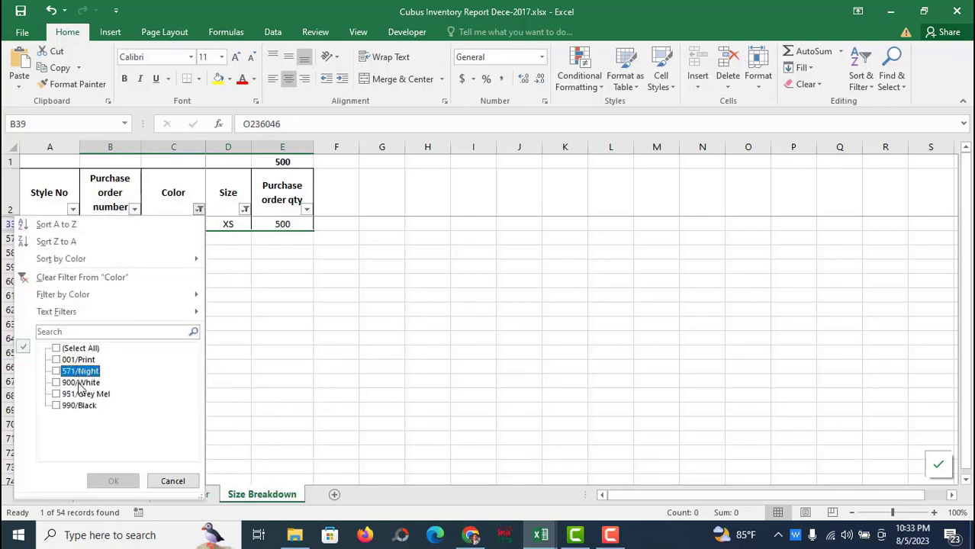
pyautogui.click(81, 382)
pyautogui.click(107, 479)
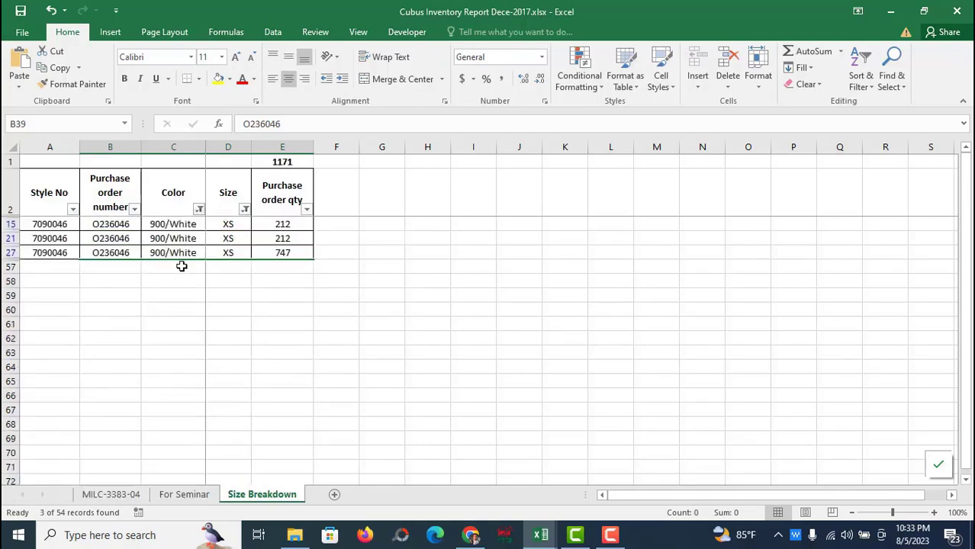
pyautogui.moveTo(191, 227); pyautogui.dragTo(244, 253)
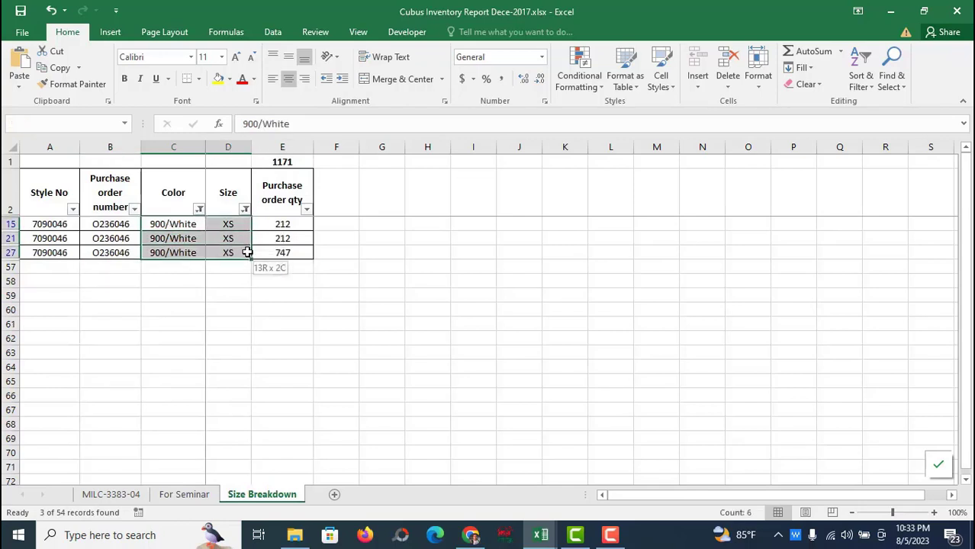
pyautogui.moveTo(290, 225); pyautogui.dragTo(284, 252)
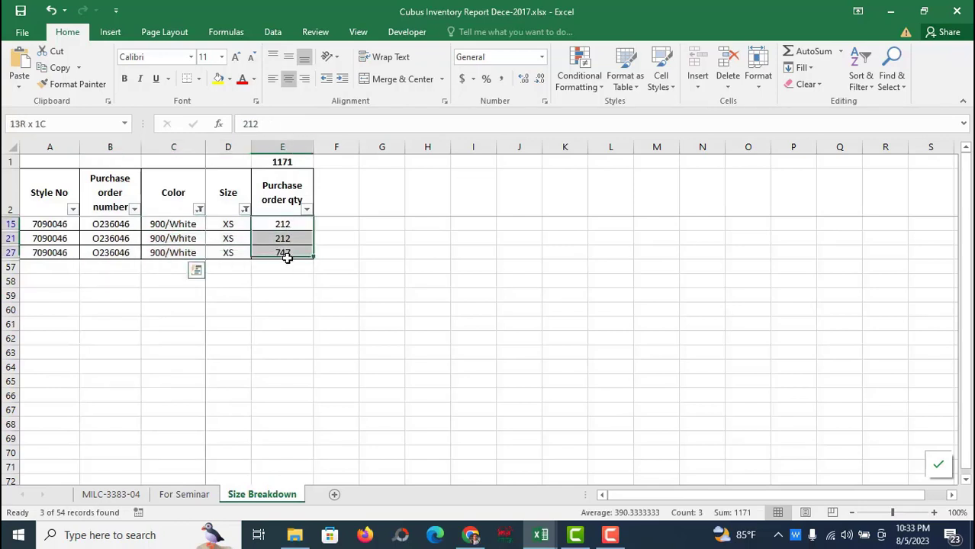
# Step: Clear both the Size and Color filters so every row shows again
pyautogui.click(246, 239)
pyautogui.click(245, 210)
pyautogui.click(116, 349)
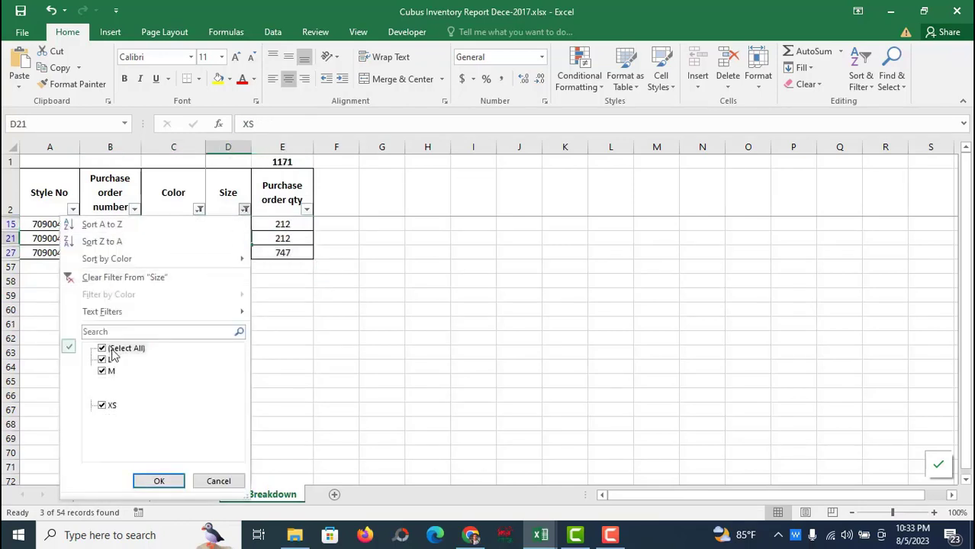
pyautogui.click(159, 481)
pyautogui.click(199, 209)
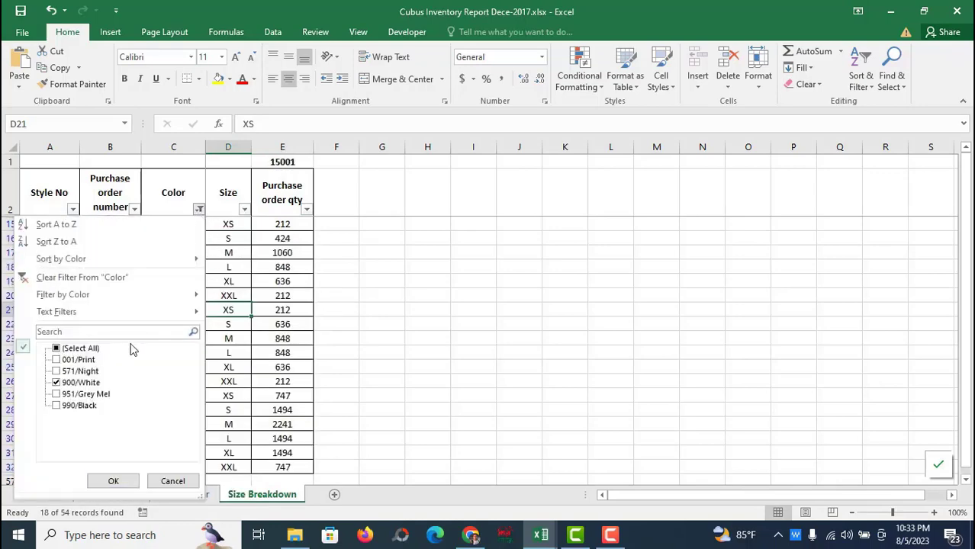
pyautogui.click(87, 349)
pyautogui.click(126, 479)
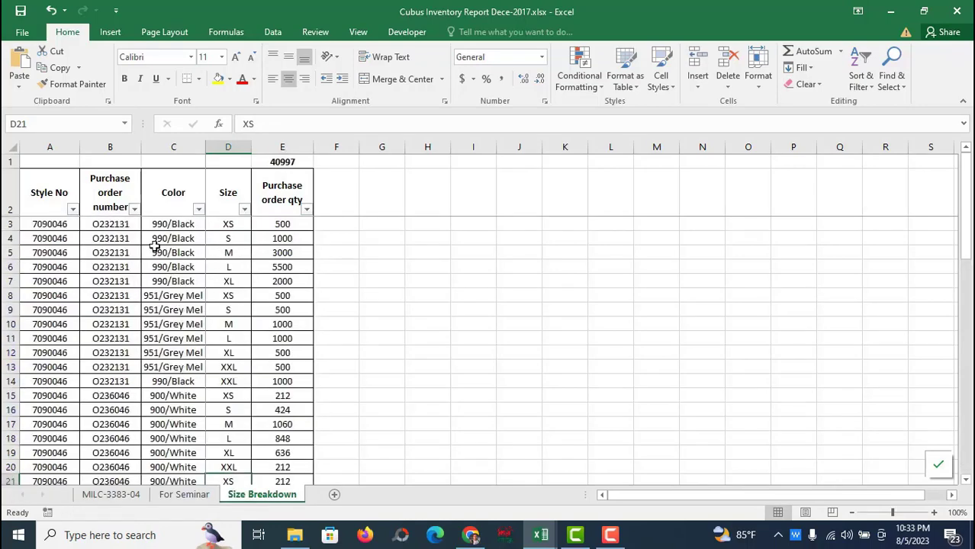
# Step: Copy Size Breakdown B3:E56 and paste it into For Seminar cell Q13
pyautogui.moveTo(122, 222)
pyautogui.mouseDown()
pyautogui.moveTo(284, 495)
pyautogui.moveTo(275, 444)
pyautogui.mouseUp()
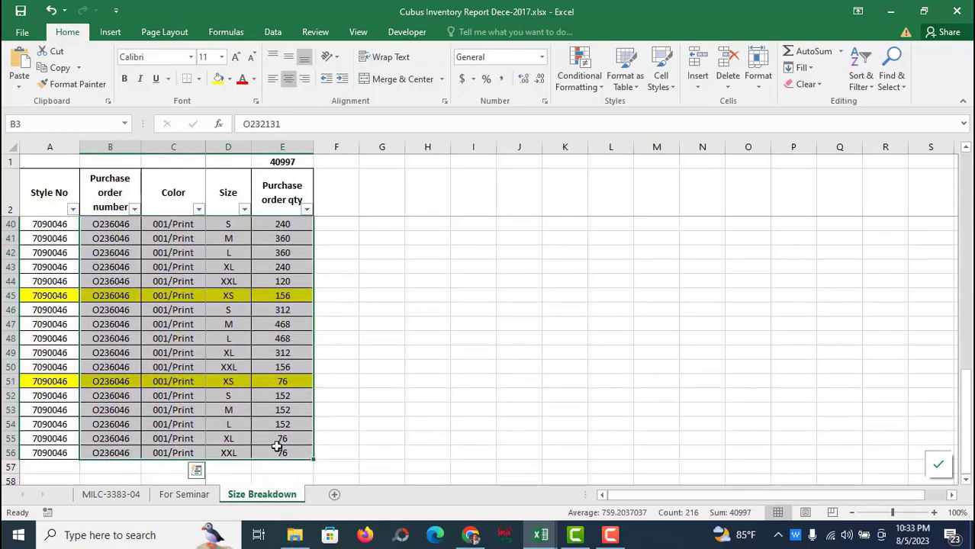
pyautogui.hotkey('ctrl', 'c')
pyautogui.click(184, 495)
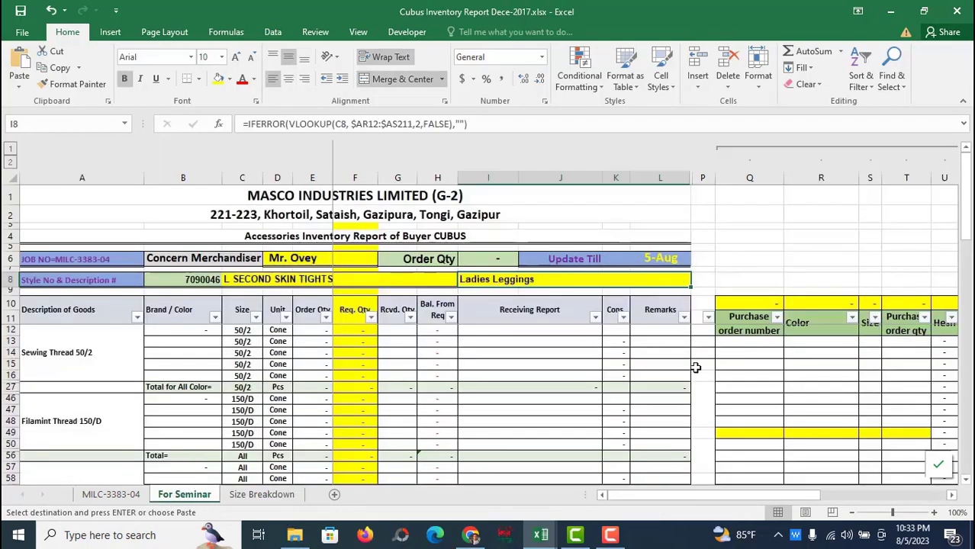
pyautogui.click(753, 344)
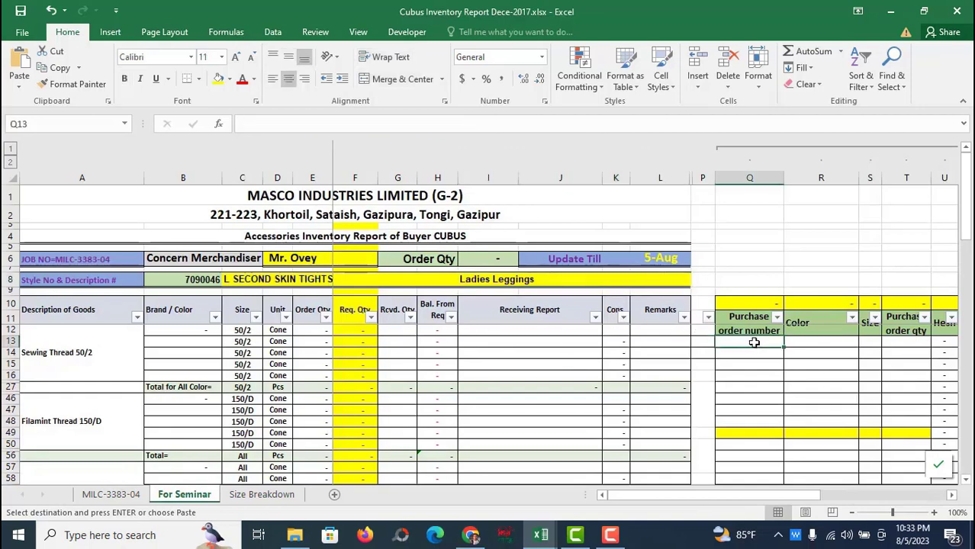
pyautogui.hotkey('ctrl', 'v')
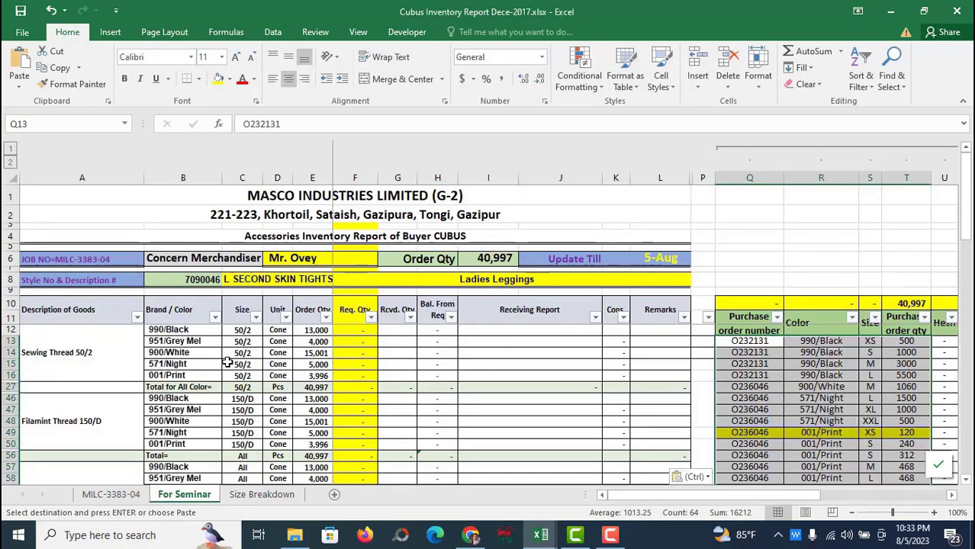
# Step: Check the colour formula in B12 and return to the Size Breakdown sheet
pyautogui.click(82, 345)
pyautogui.click(197, 334)
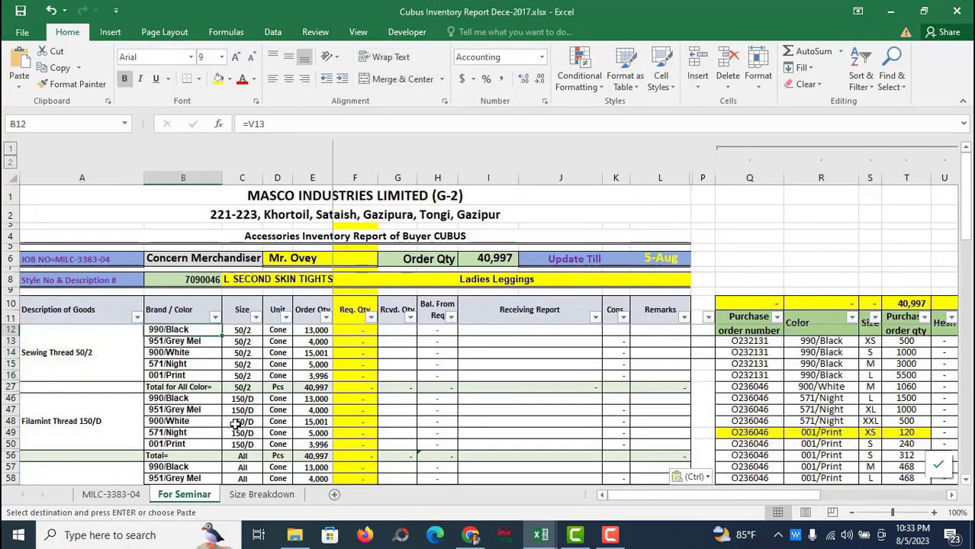
pyautogui.click(262, 494)
pyautogui.scroll(5, 175, 229)
pyautogui.scroll(5, 177, 234)
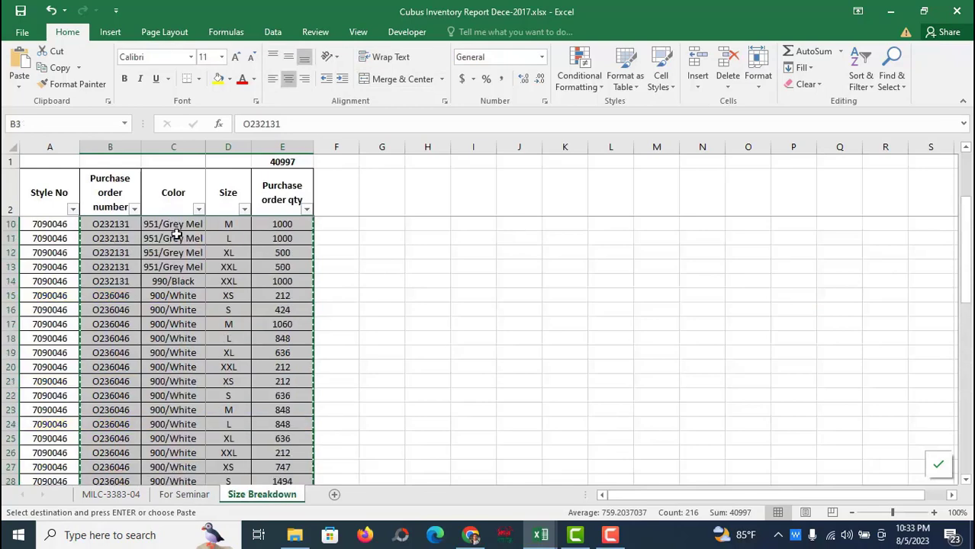
pyautogui.scroll(3, 177, 234)
pyautogui.click(177, 237)
pyautogui.click(198, 209)
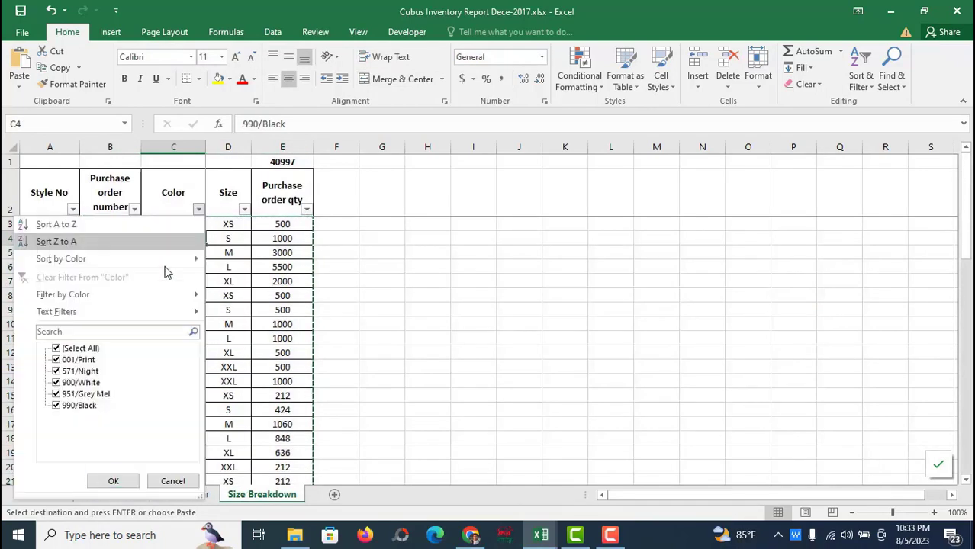
pyautogui.click(81, 349)
pyautogui.click(81, 406)
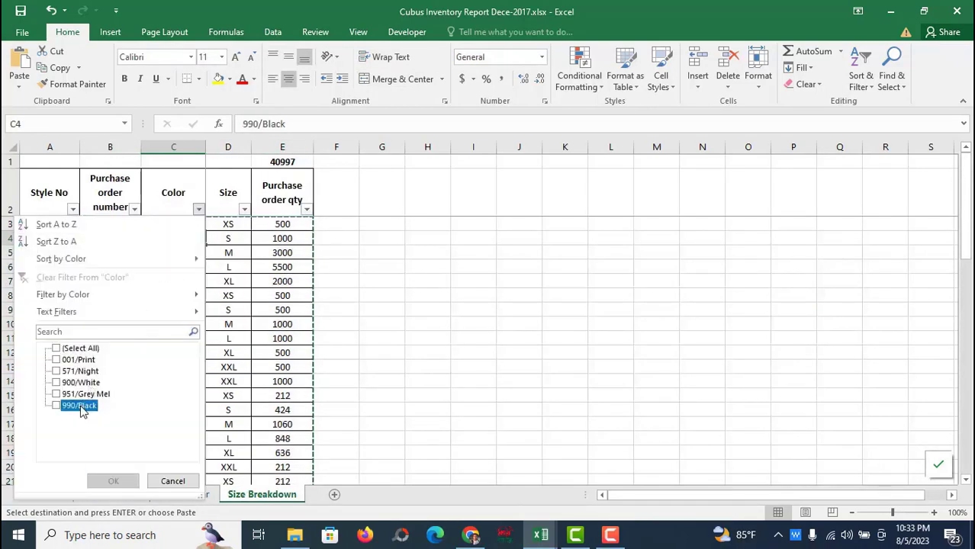
pyautogui.click(113, 480)
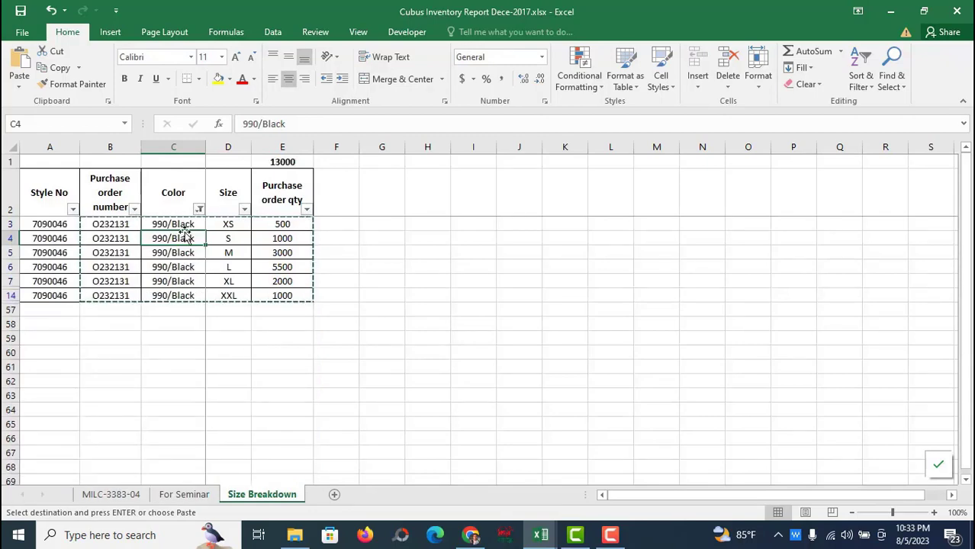
pyautogui.click(179, 281)
pyautogui.click(199, 209)
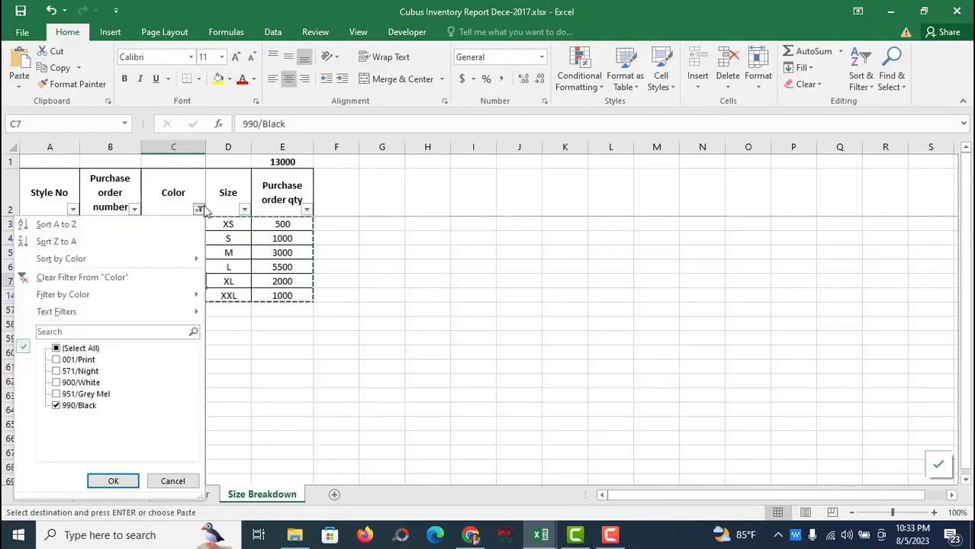
pyautogui.click(69, 405)
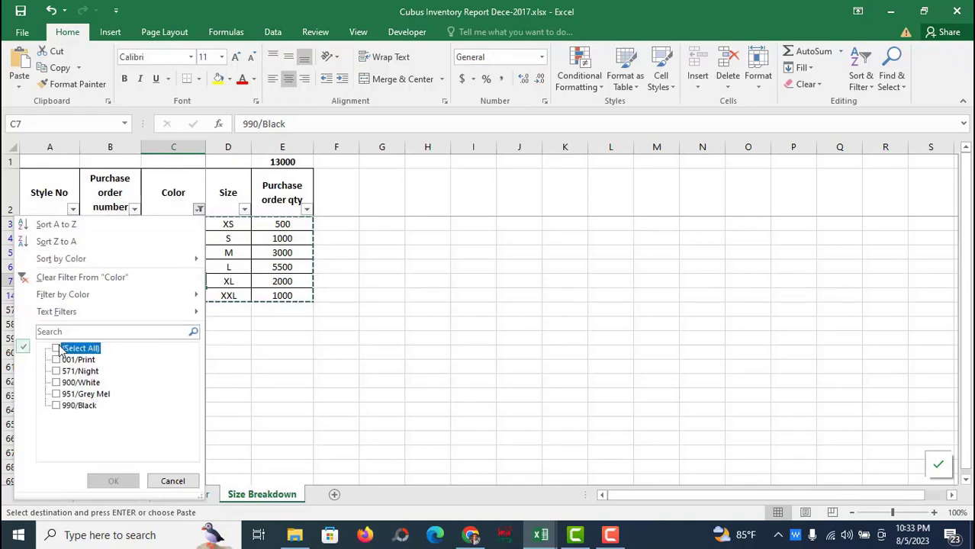
pyautogui.click(61, 349)
pyautogui.click(113, 481)
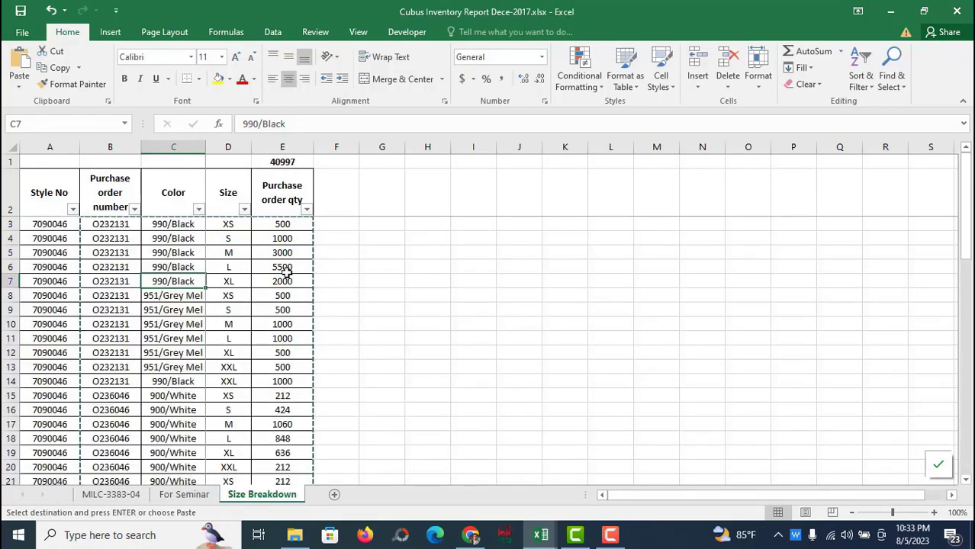
pyautogui.click(198, 209)
pyautogui.click(80, 349)
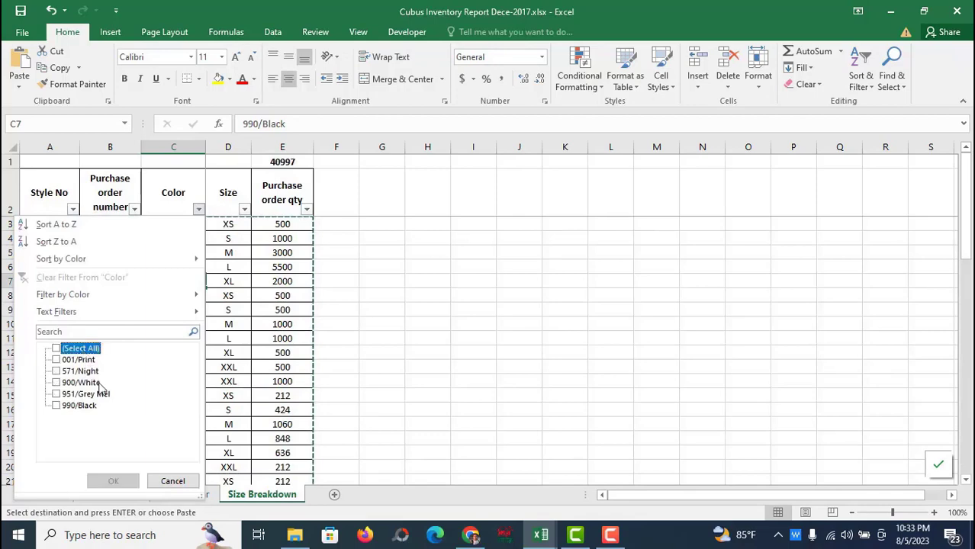
pyautogui.click(76, 405)
pyautogui.click(113, 480)
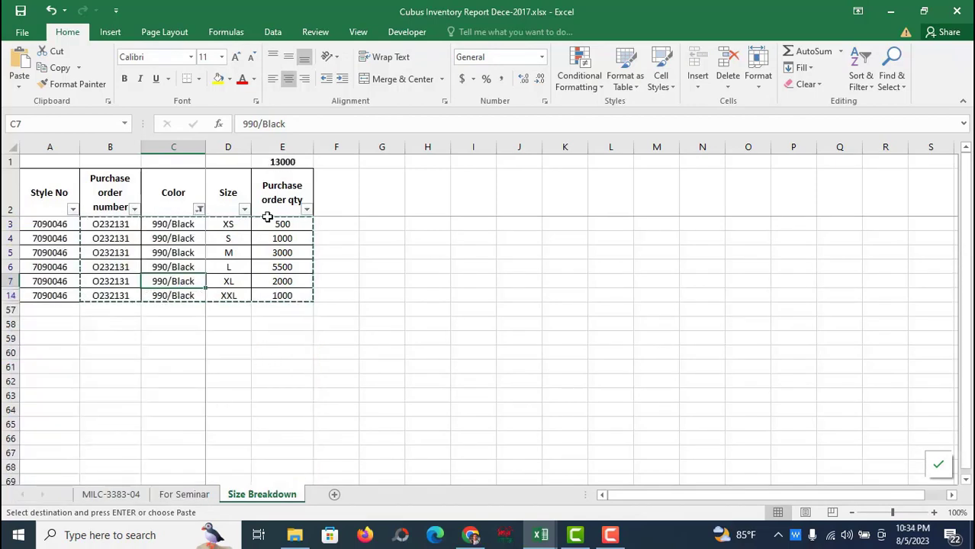
pyautogui.click(184, 495)
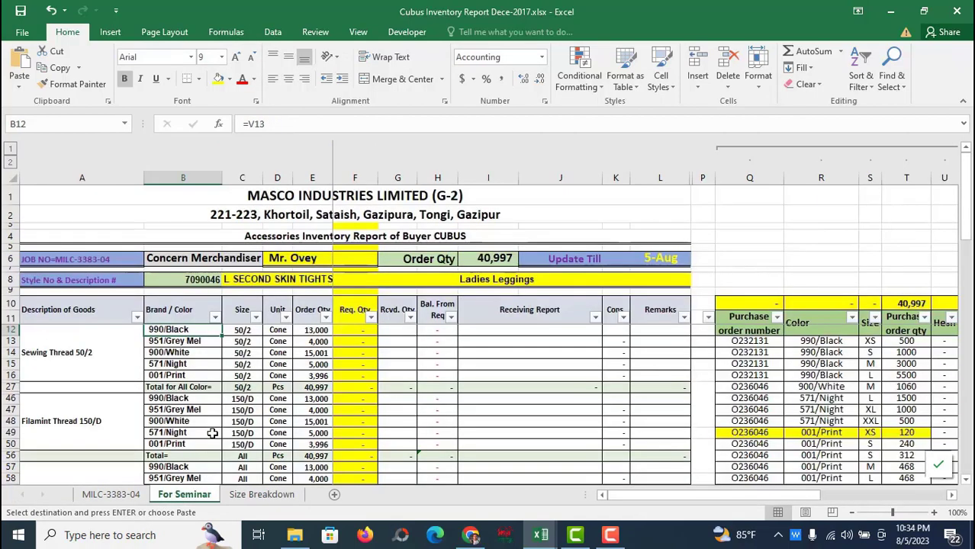
pyautogui.click(321, 331)
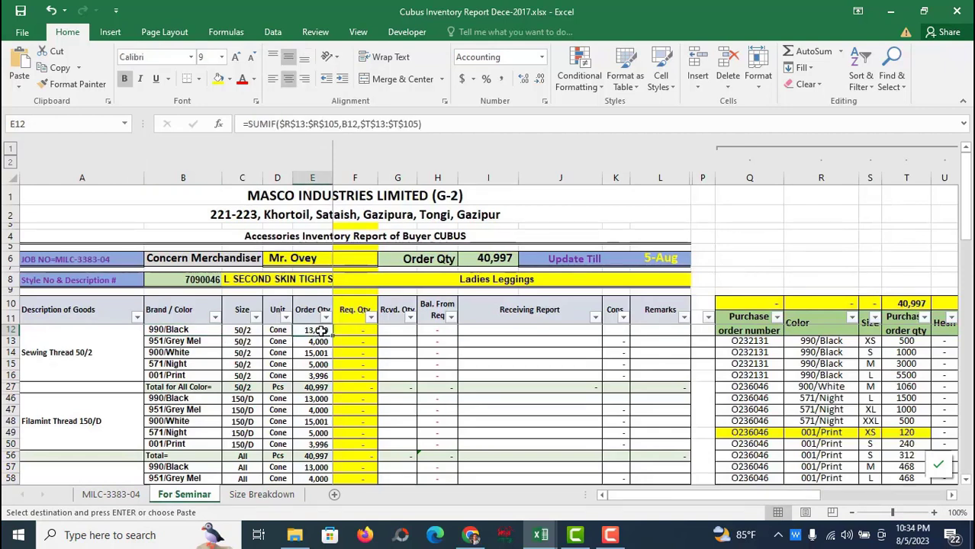
pyautogui.click(496, 257)
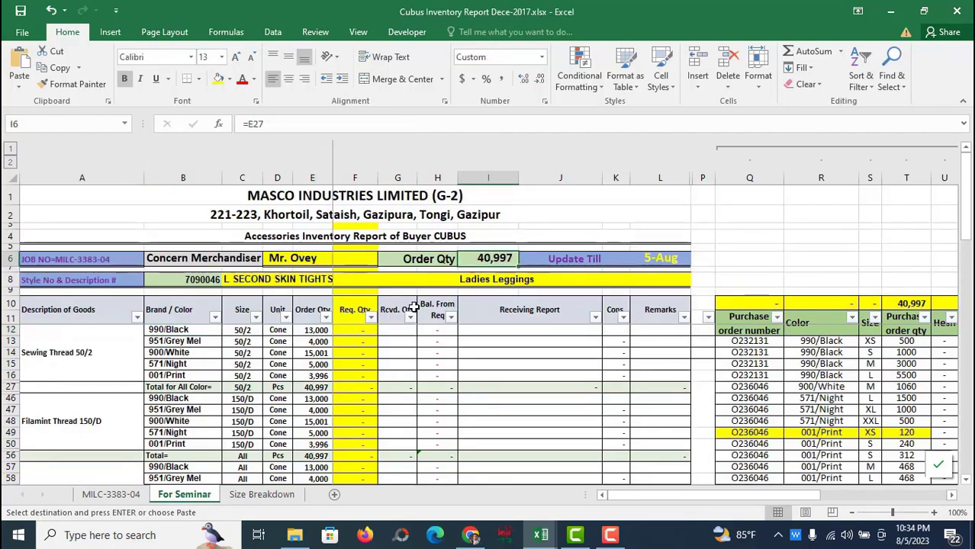
pyautogui.click(267, 497)
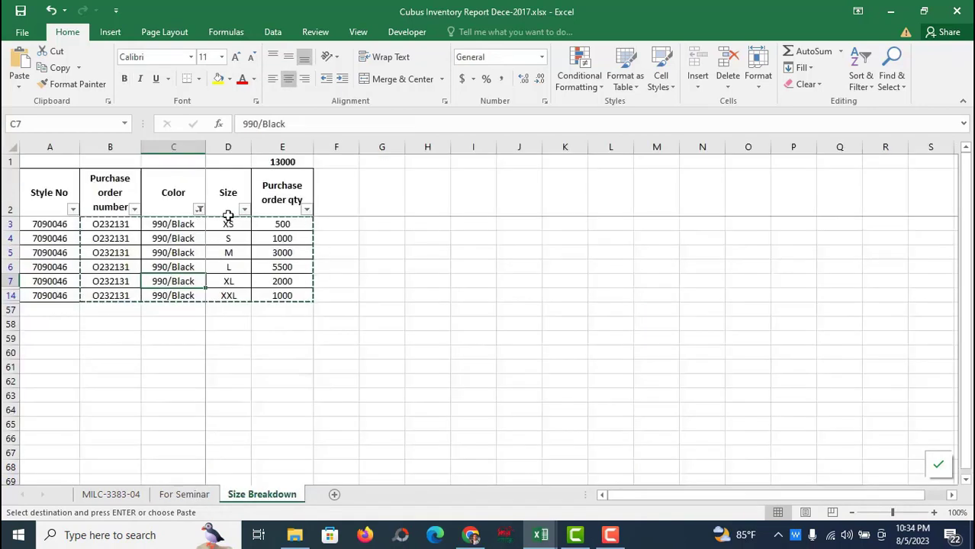
pyautogui.click(198, 209)
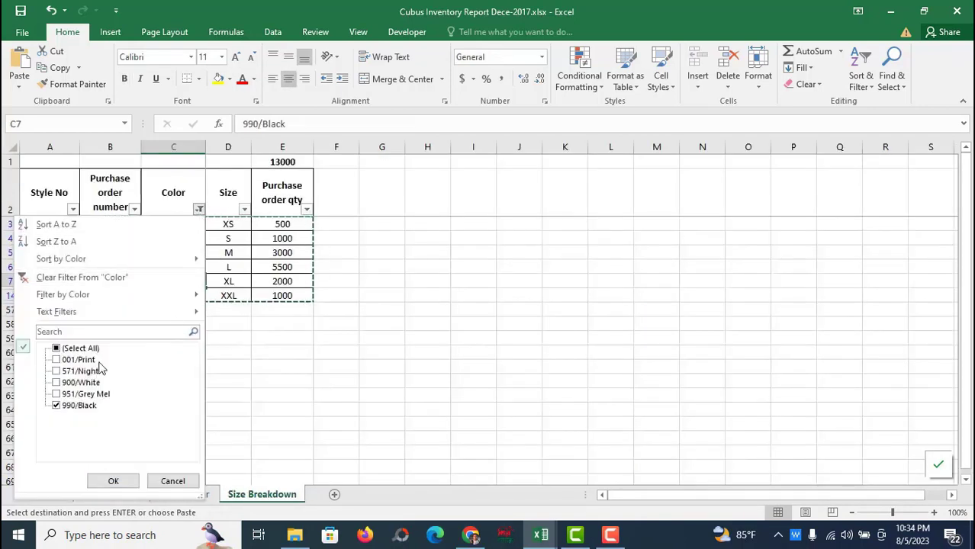
pyautogui.click(113, 481)
pyautogui.click(283, 162)
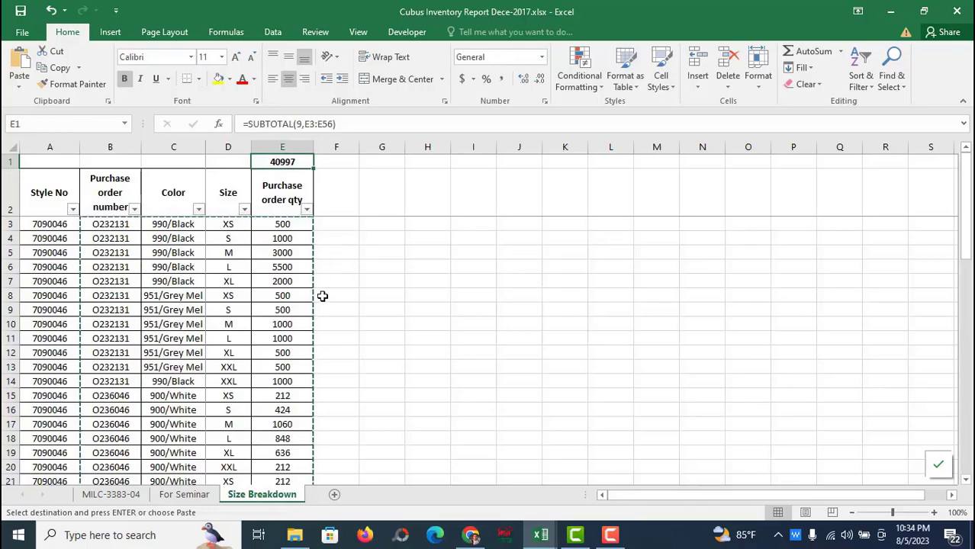
pyautogui.click(173, 498)
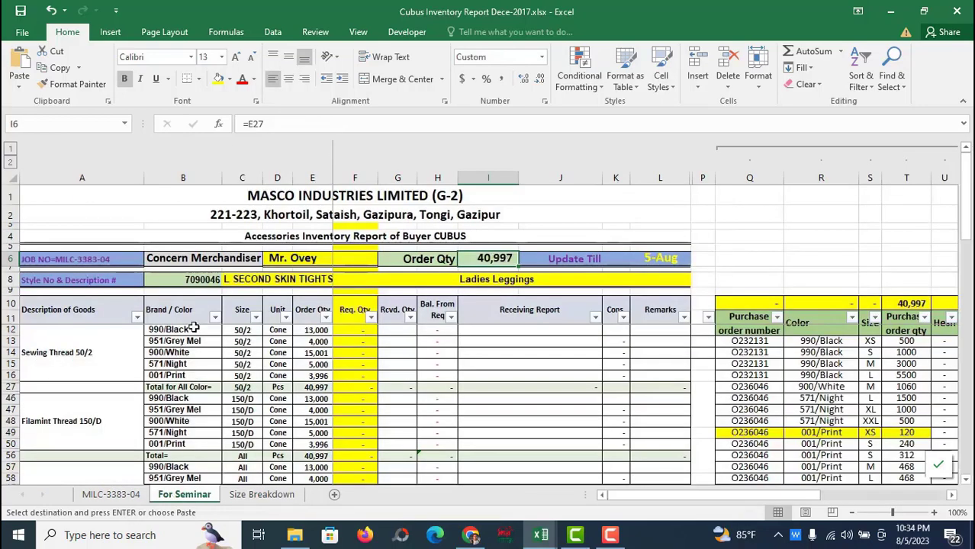
# Step: Enter 180 as the Sewing Thread 50/2 consumption in K12 and check the resulting Req. Qty values
pyautogui.click(613, 332)
pyautogui.write('180')
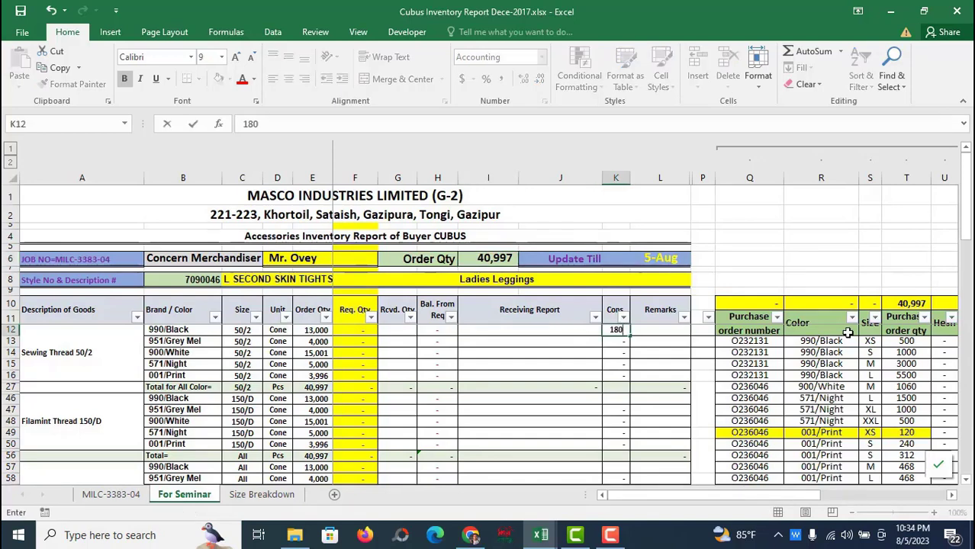
pyautogui.press('Return')
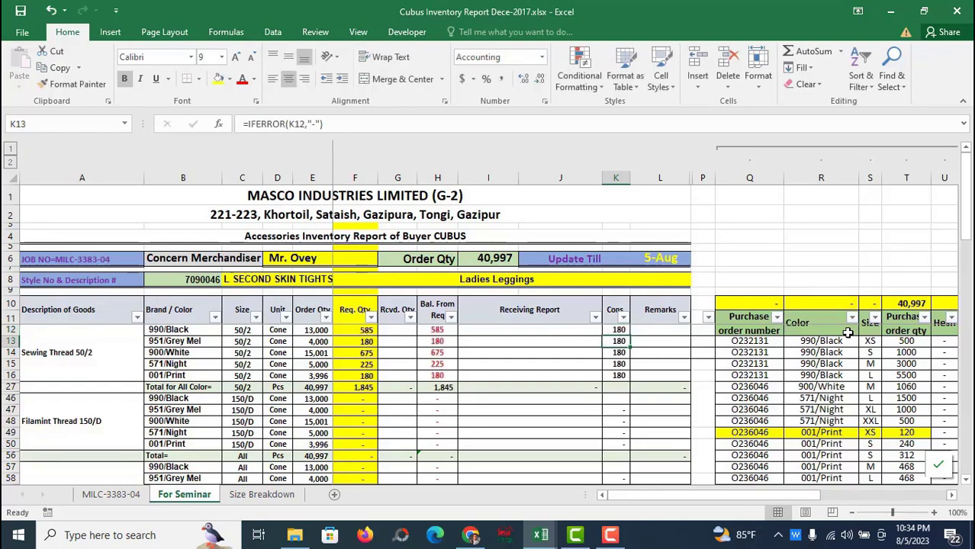
pyautogui.click(354, 331)
pyautogui.click(354, 342)
pyautogui.click(355, 353)
pyautogui.click(355, 365)
pyautogui.click(355, 375)
pyautogui.click(355, 388)
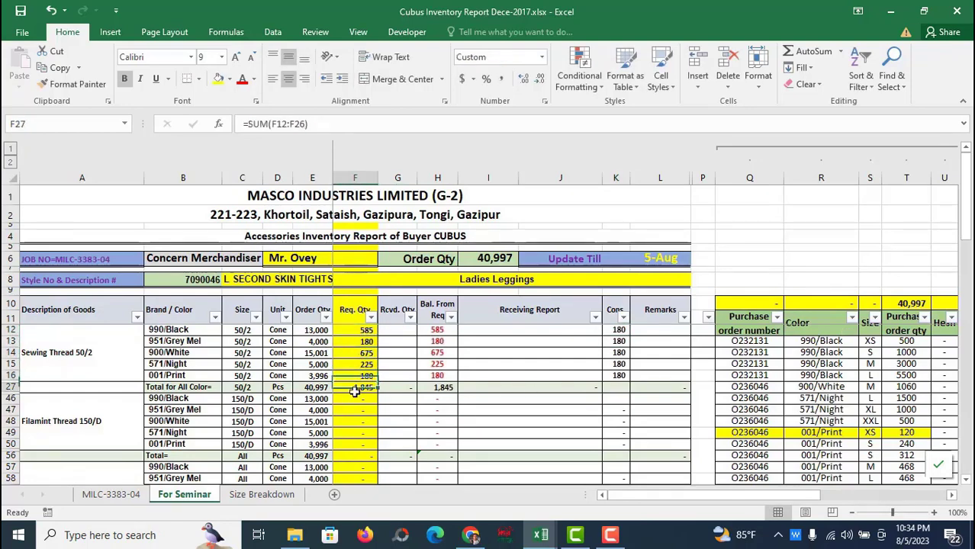
pyautogui.click(620, 331)
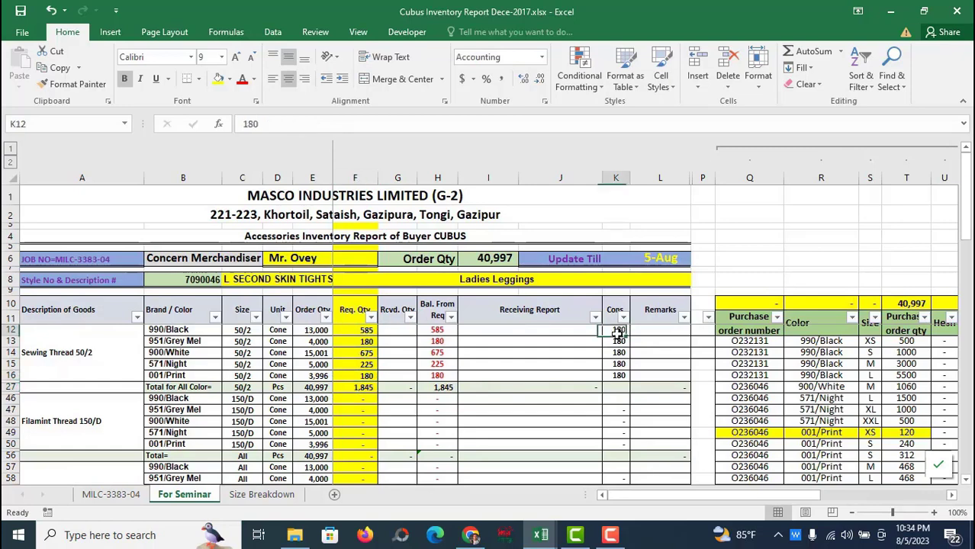
pyautogui.click(618, 342)
pyautogui.click(355, 342)
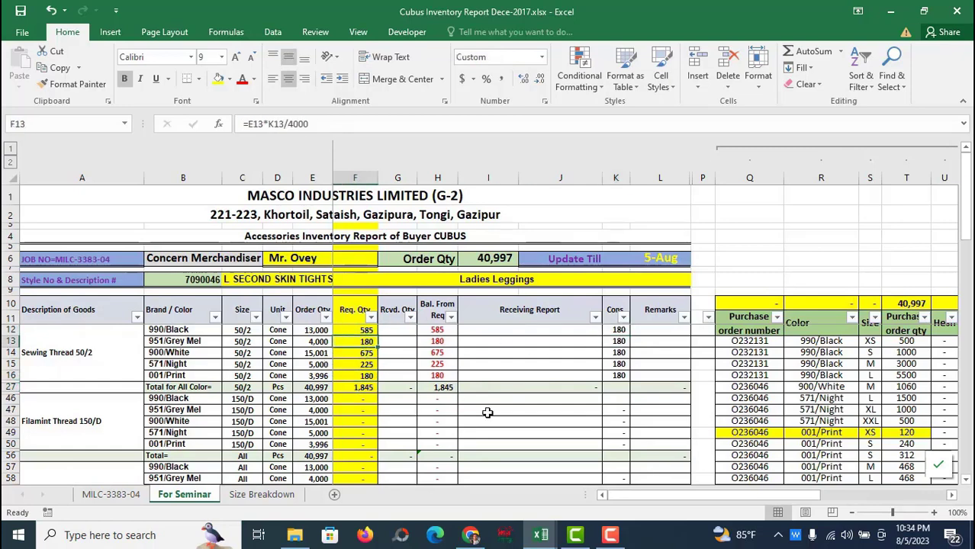
# Step: Enter 80 as the Filamint Thread 150/D consumption in K46 and recheck both values
pyautogui.click(113, 433)
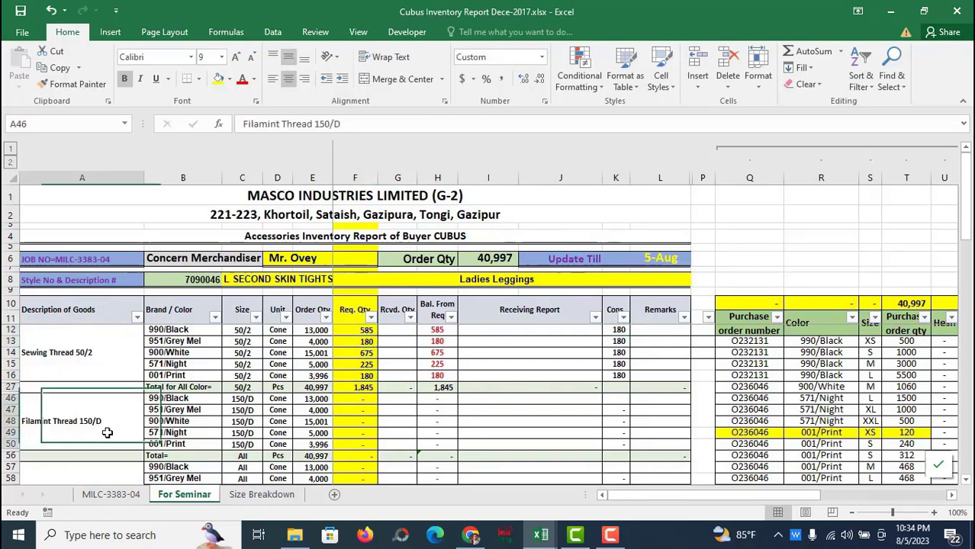
pyautogui.click(622, 399)
pyautogui.write('80')
pyautogui.press('Return')
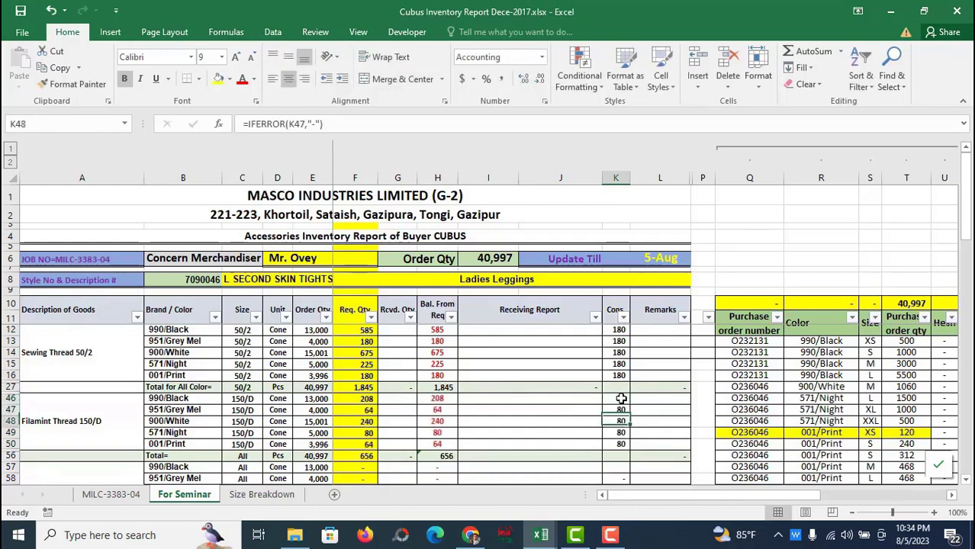
pyautogui.click(621, 398)
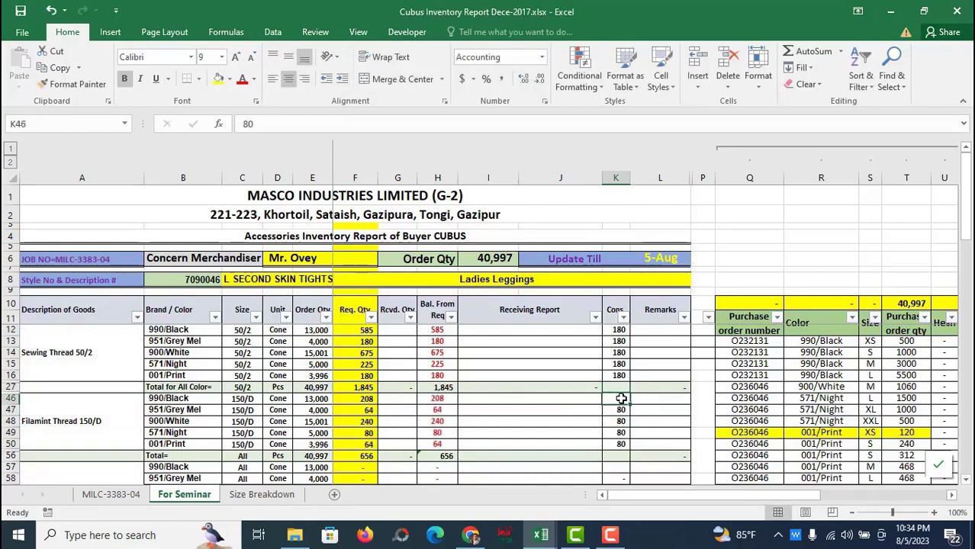
pyautogui.click(624, 330)
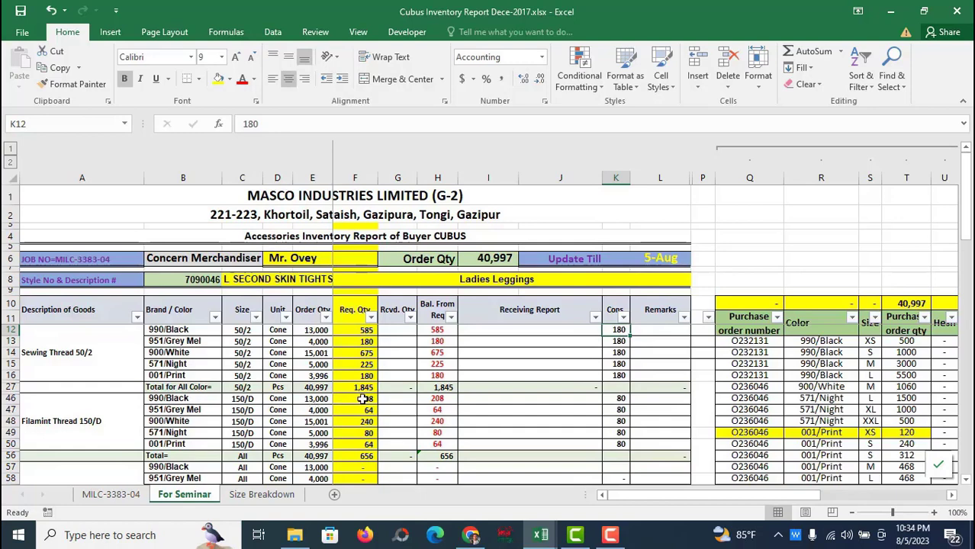
# Step: Record 575 as the received quantity for the 990/Black sewing thread
pyautogui.click(397, 330)
pyautogui.click(397, 338)
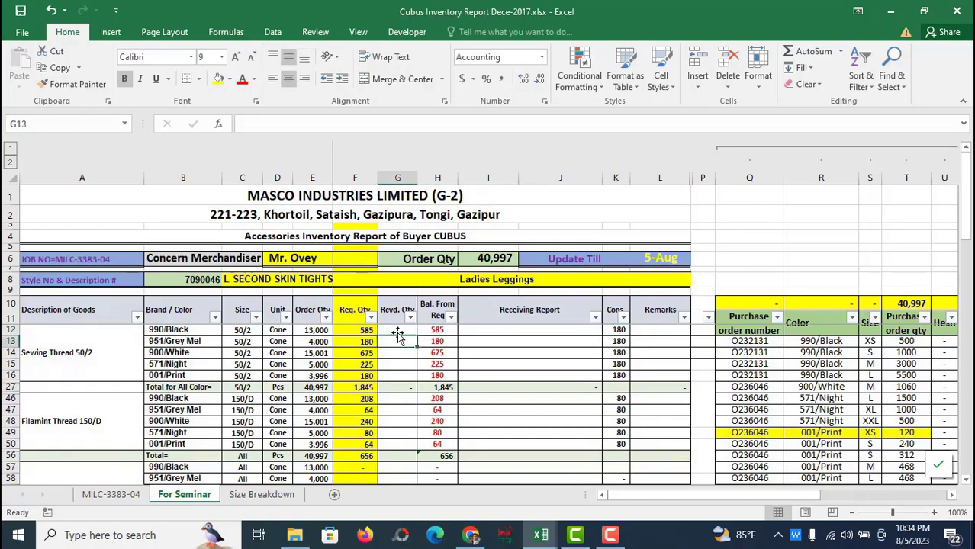
pyautogui.click(200, 331)
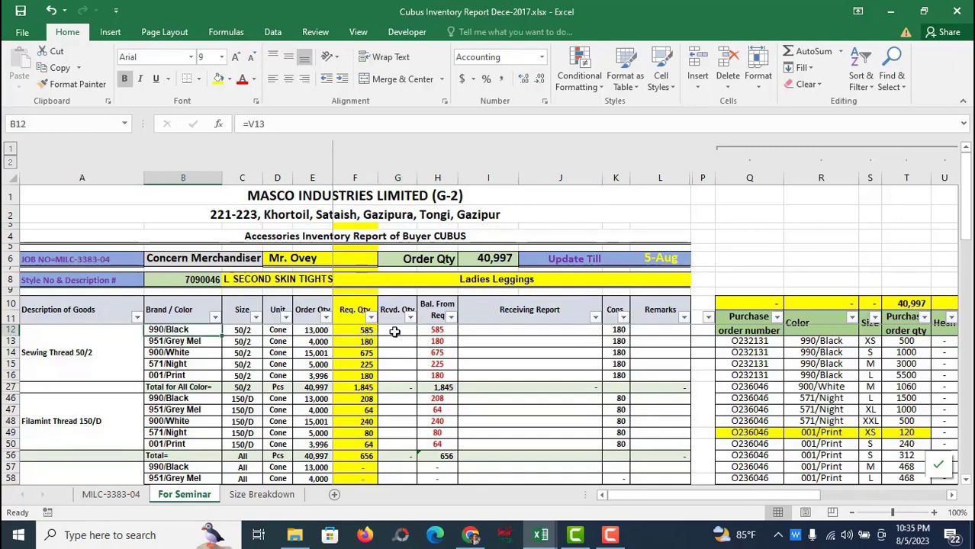
pyautogui.click(395, 332)
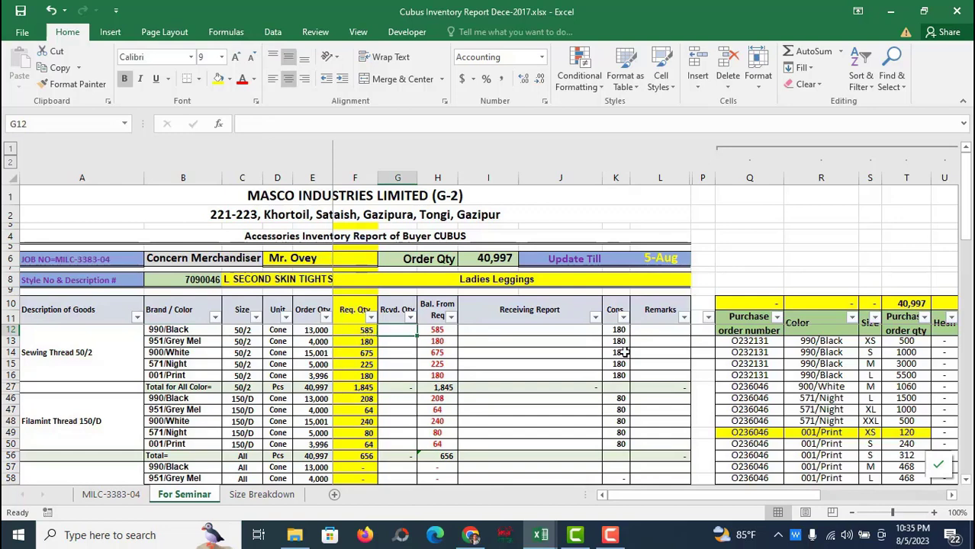
pyautogui.write('575')
pyautogui.press('Return')
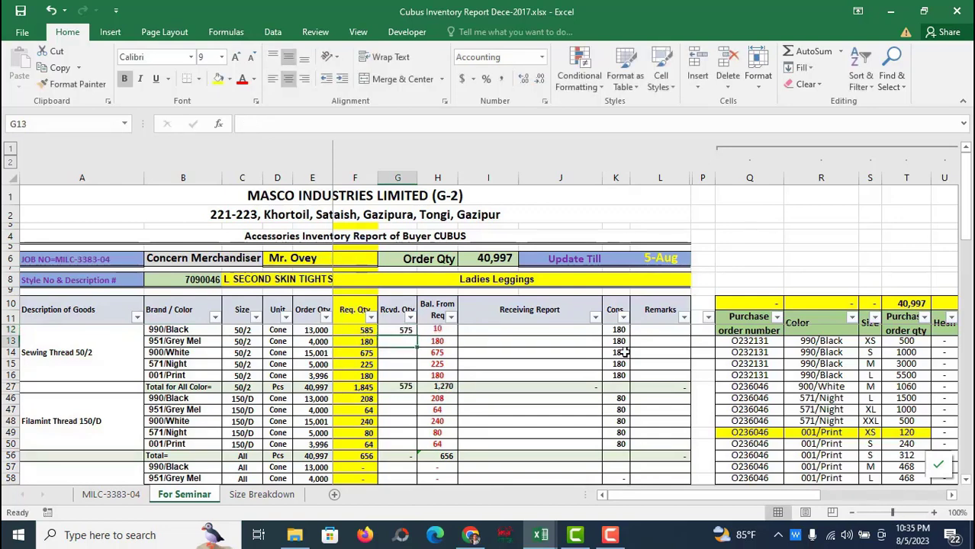
pyautogui.press('Up')
pyautogui.press('Up')
pyautogui.press('Down')
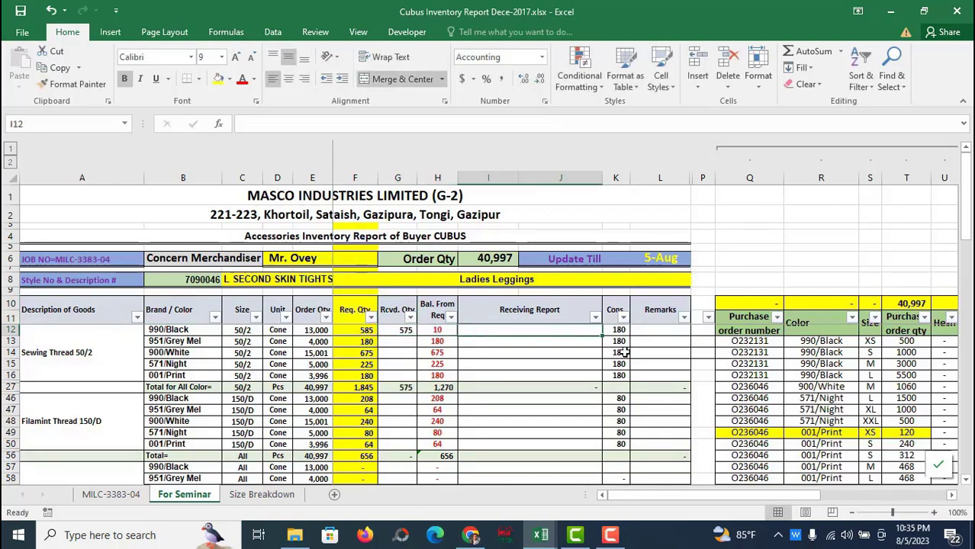
# Step: Enter 190 received in G13 for 951/Grey Mel and check the H13 and F13 formulas
pyautogui.press('Right')
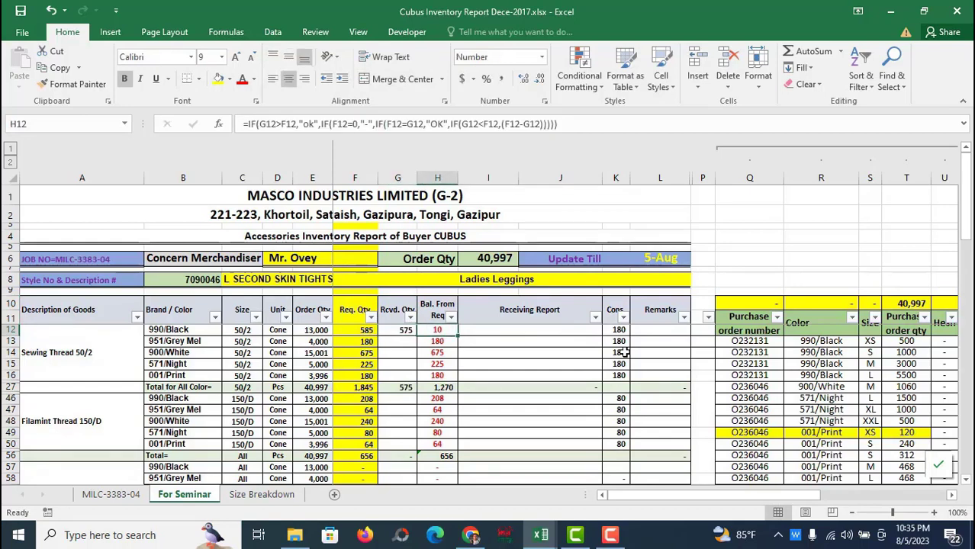
pyautogui.press('Down')
pyautogui.press('Left')
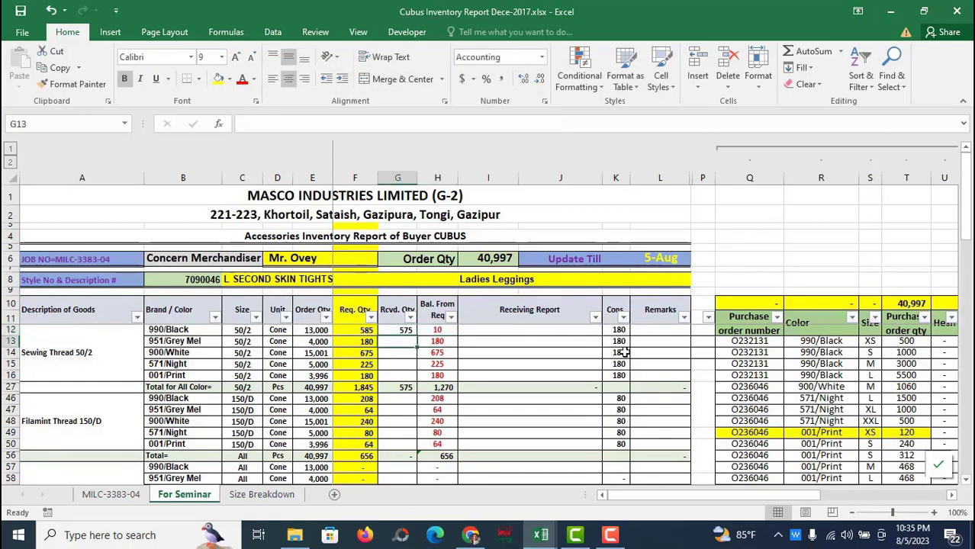
pyautogui.write('190')
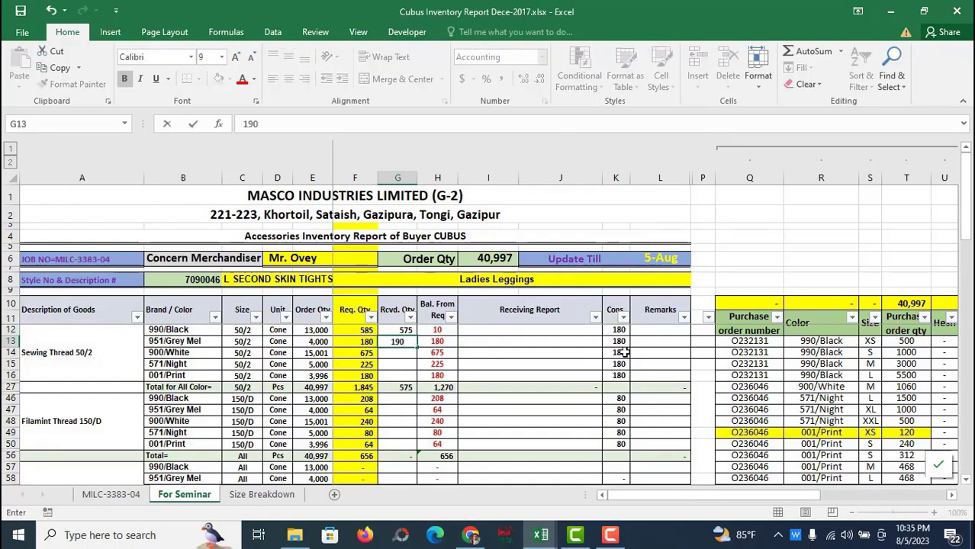
pyautogui.press('Return')
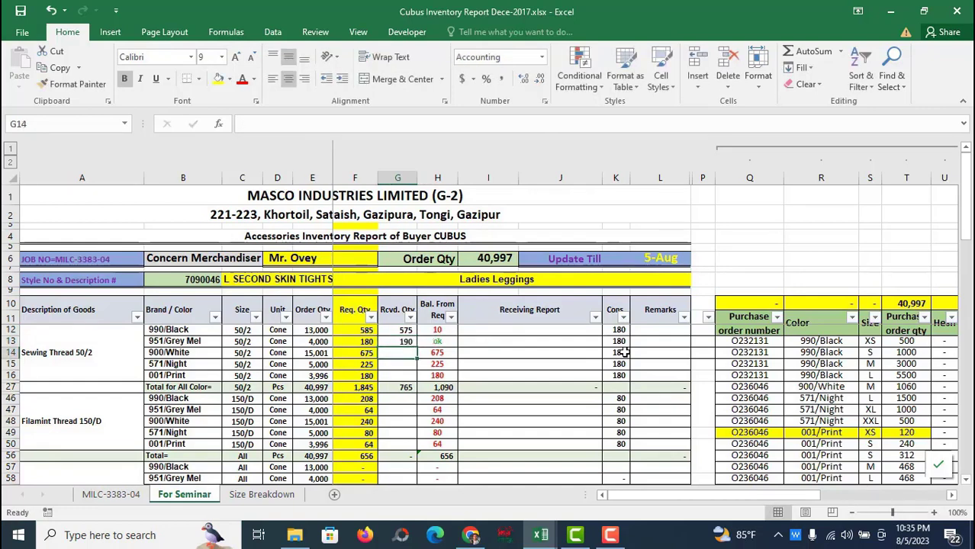
pyautogui.press('Up')
pyautogui.press('Right')
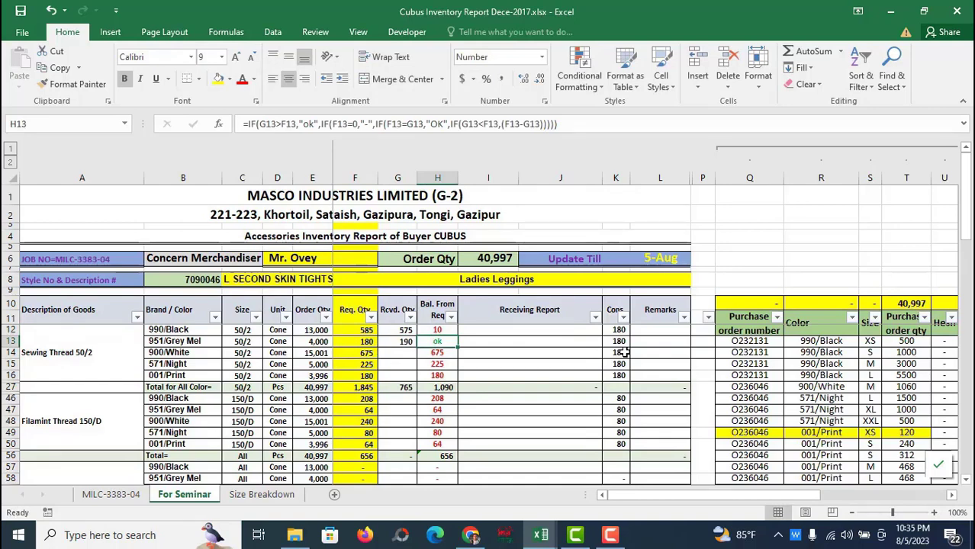
pyautogui.press('Left')
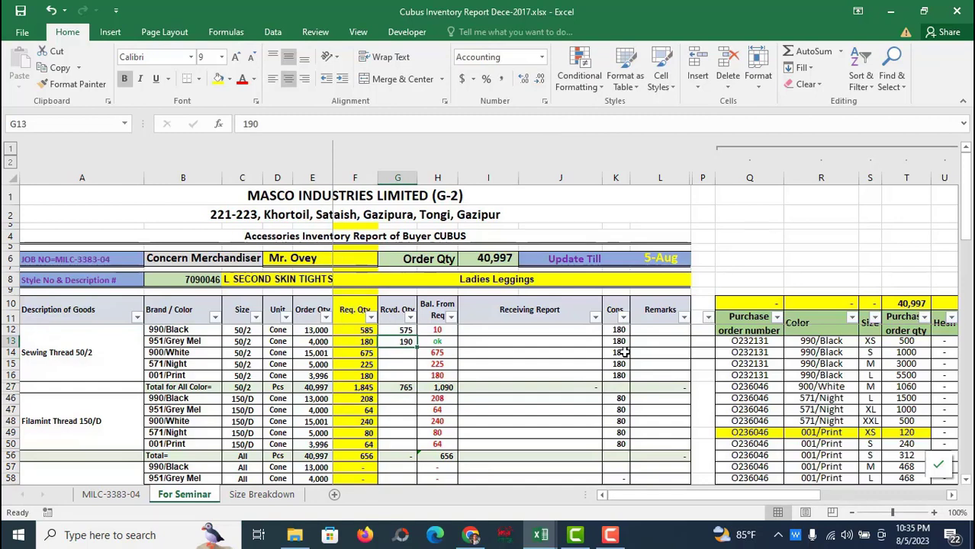
pyautogui.press('Right')
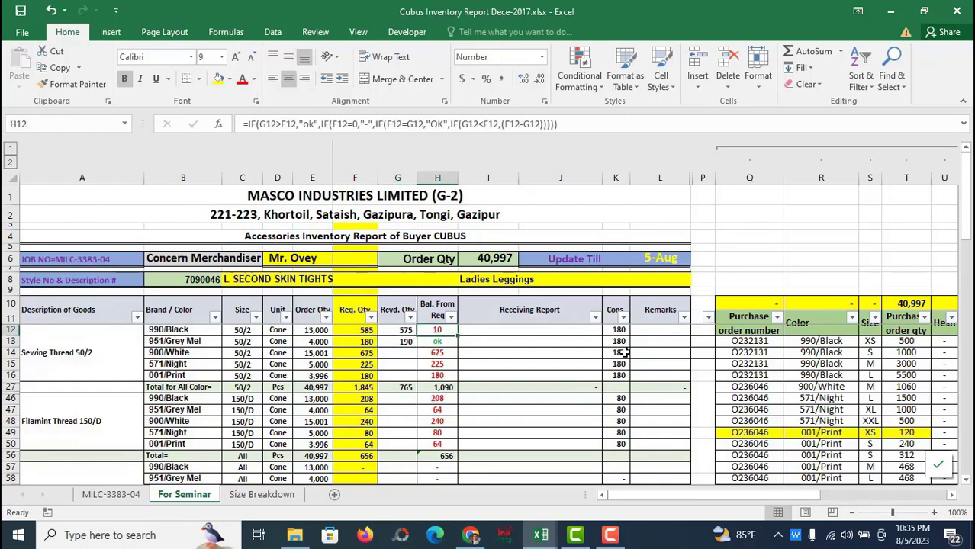
pyautogui.press('Left')
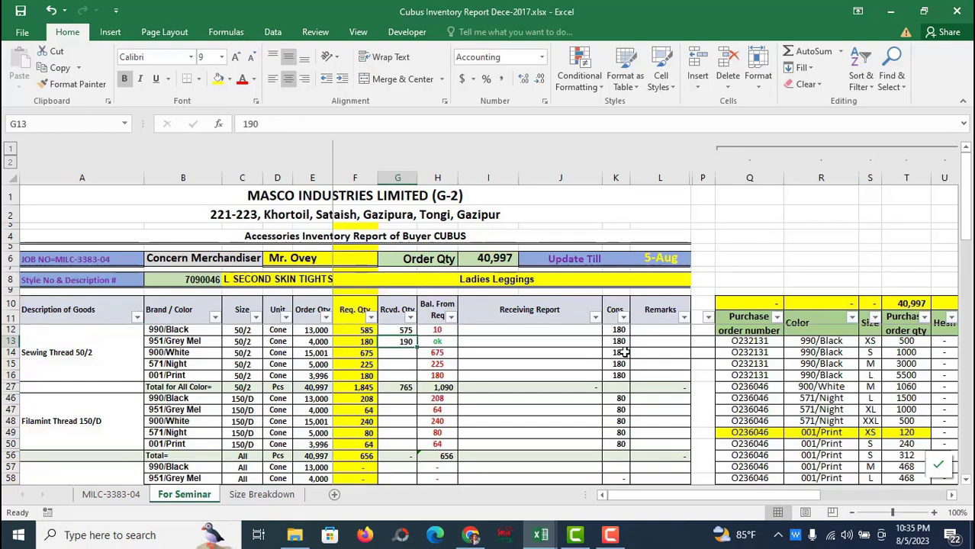
pyautogui.press('Left')
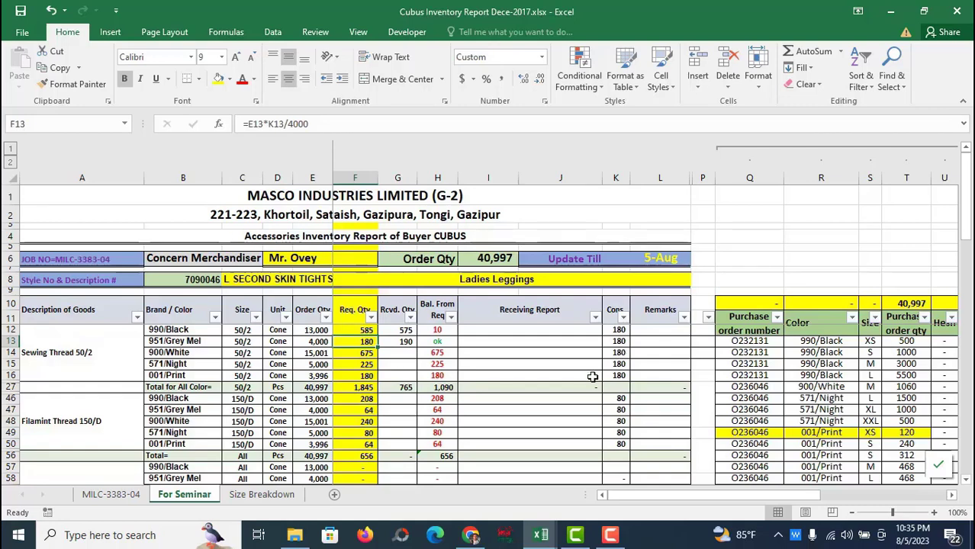
pyautogui.click(403, 354)
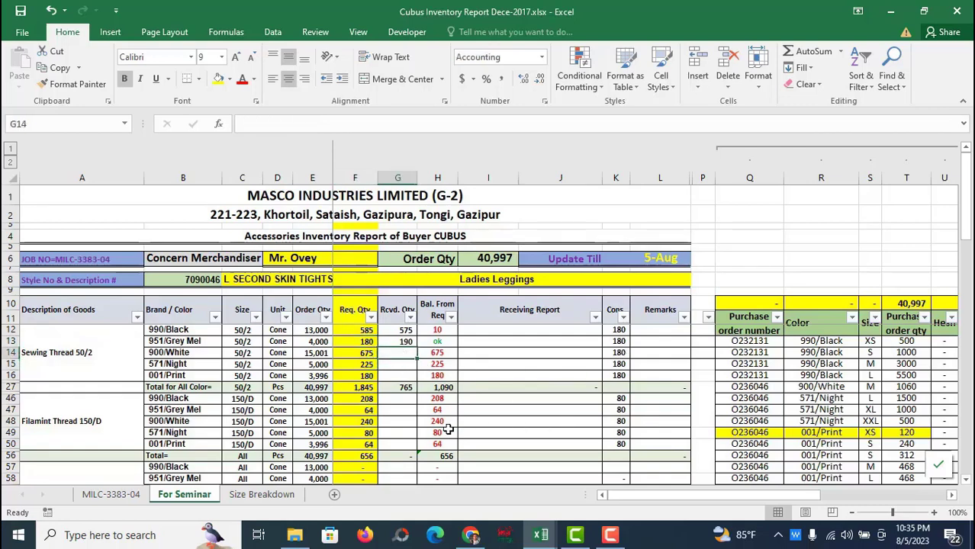
# Step: Enter 195 received in G46 for the 990/Black filament thread
pyautogui.click(395, 400)
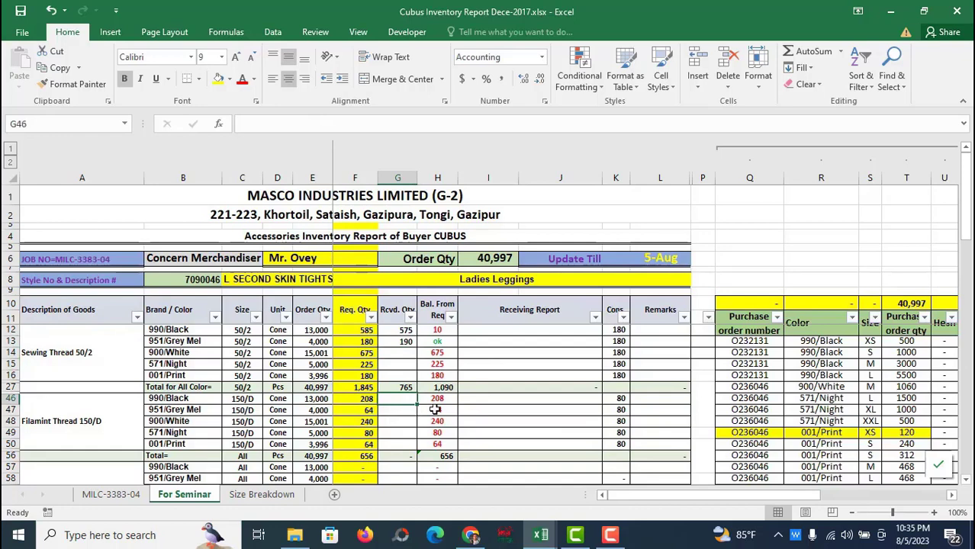
pyautogui.write('195')
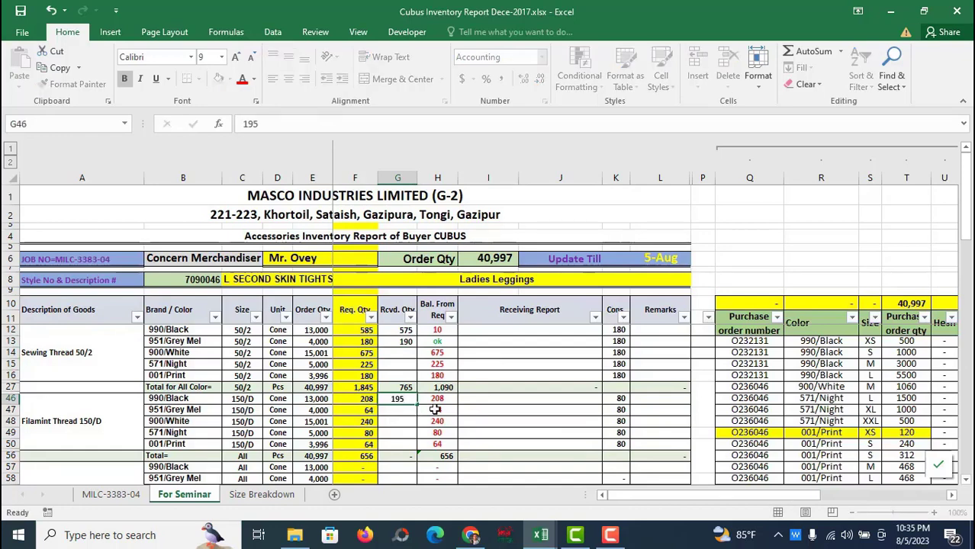
pyautogui.press('Return')
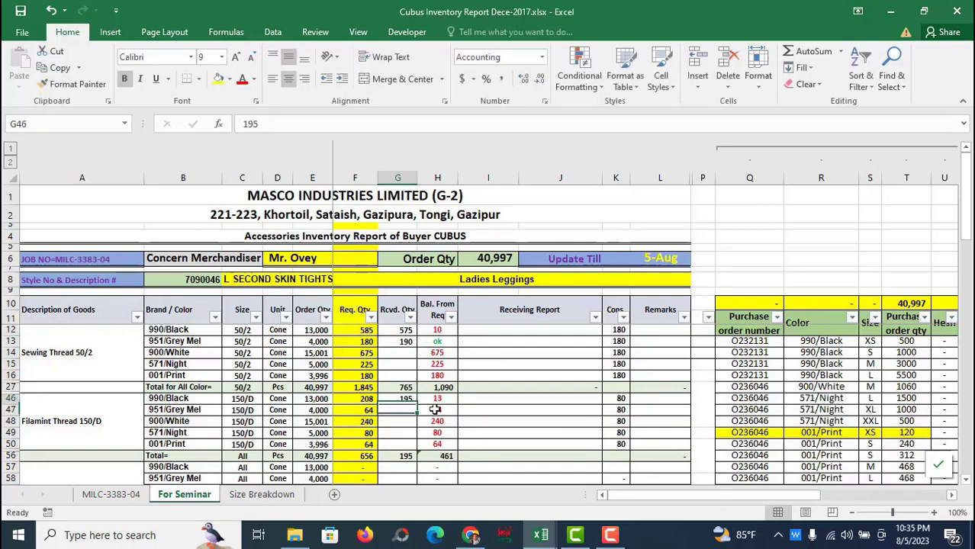
pyautogui.press('Up')
pyautogui.press('Right')
pyautogui.press('Left')
# Step: Enter 75 received in G47 for 951/Grey Mel and check its balance
pyautogui.press('Down')
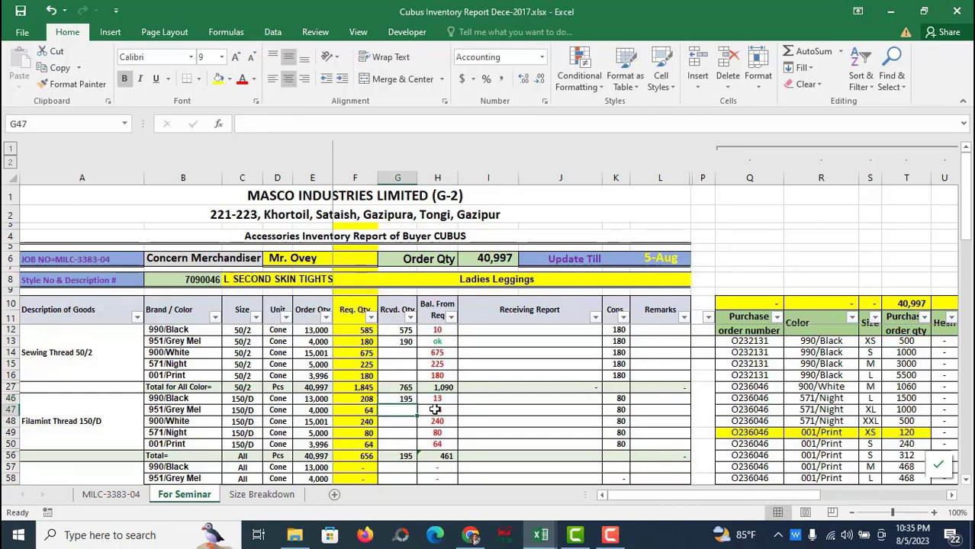
pyautogui.write('75')
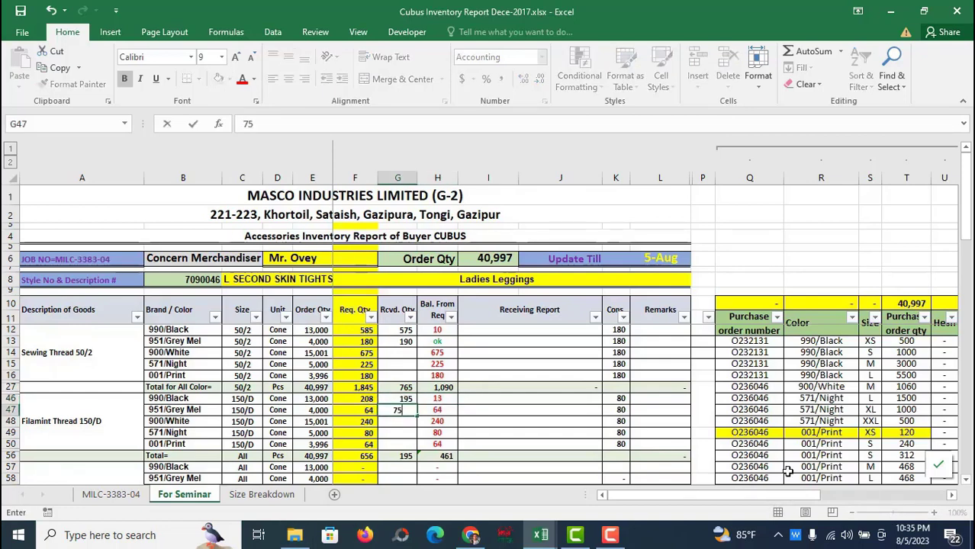
pyautogui.press('Return')
pyautogui.press('Up')
pyautogui.press('Up')
pyautogui.press('Down')
pyautogui.press('Right')
pyautogui.press('Left')
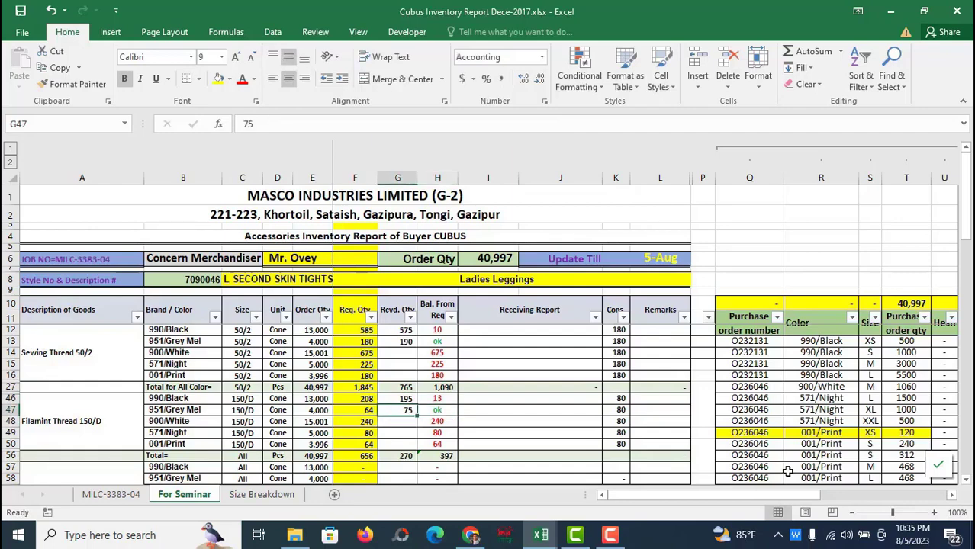
pyautogui.press('Right')
pyautogui.press('Right')
pyautogui.press('Left')
pyautogui.press('Left')
pyautogui.press('Down')
pyautogui.press('Down')
pyautogui.scroll(-2, 664, 479)
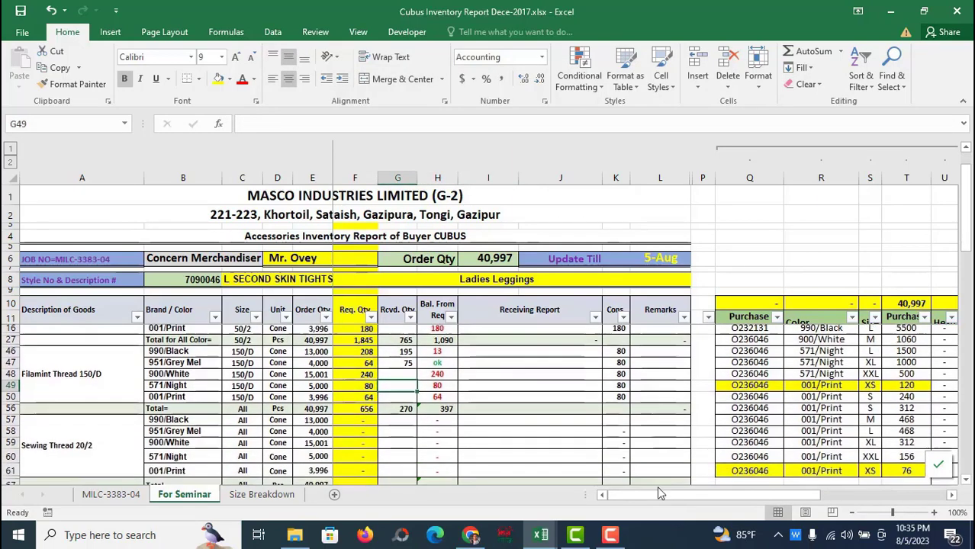
pyautogui.scroll(-1, 620, 405)
# Step: Enter 20 as the Sewing Thread 20/2 consumption in K57, giving required quantities totalling 205
pyautogui.click(620, 410)
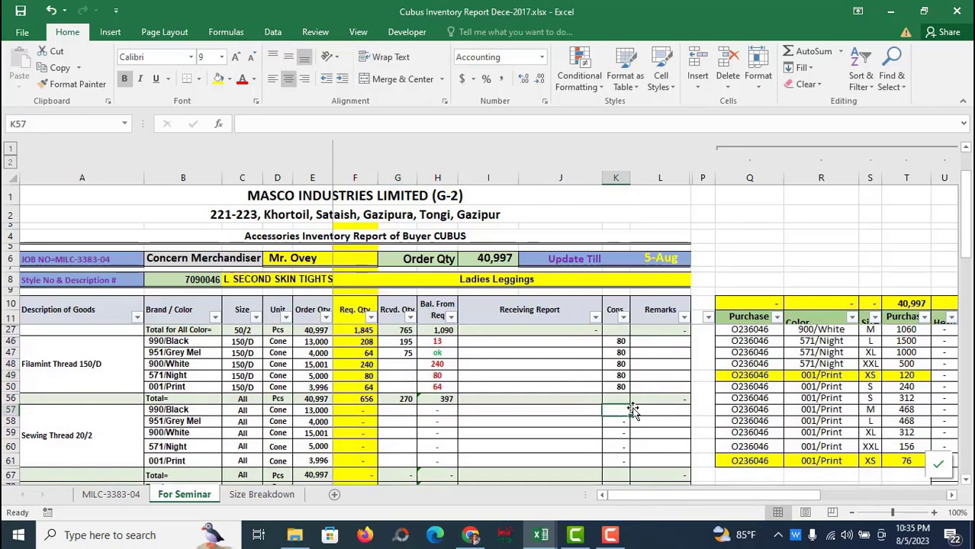
pyautogui.write('20')
pyautogui.press('Return')
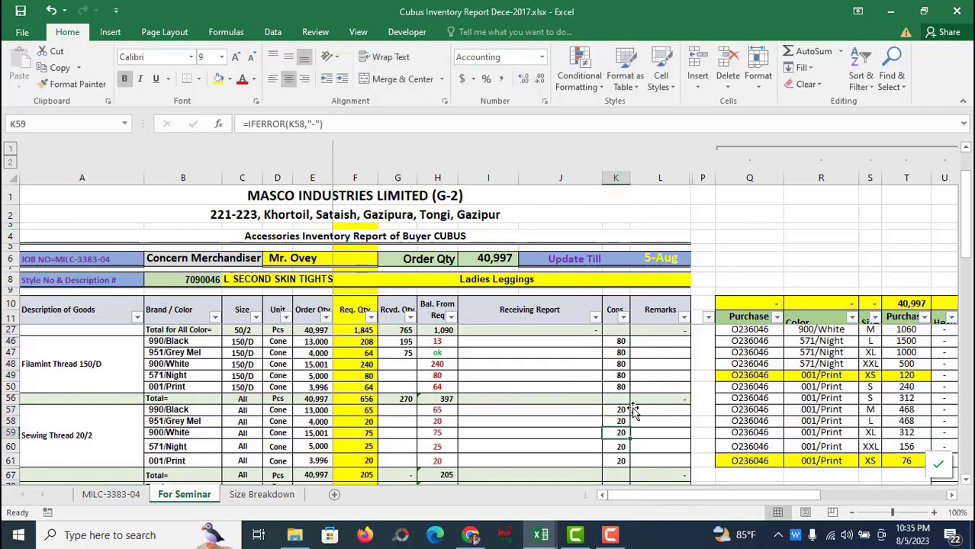
pyautogui.press('Up')
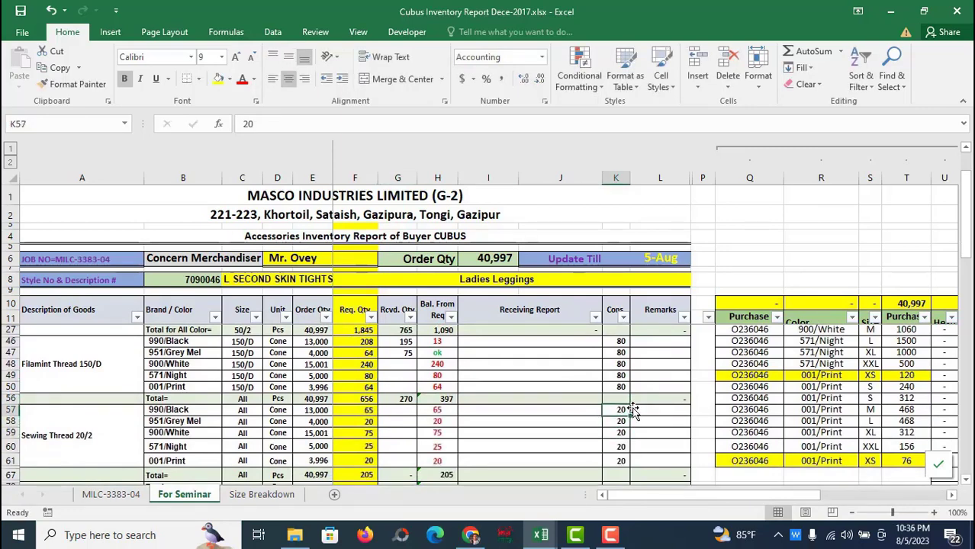
pyautogui.scroll(-2, 475, 418)
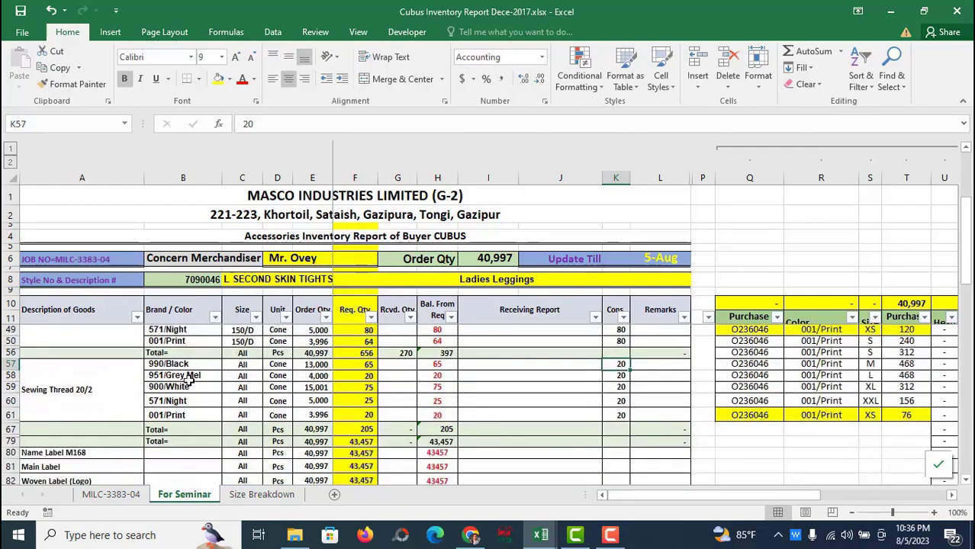
pyautogui.click(110, 389)
pyautogui.scroll(-2, 324, 452)
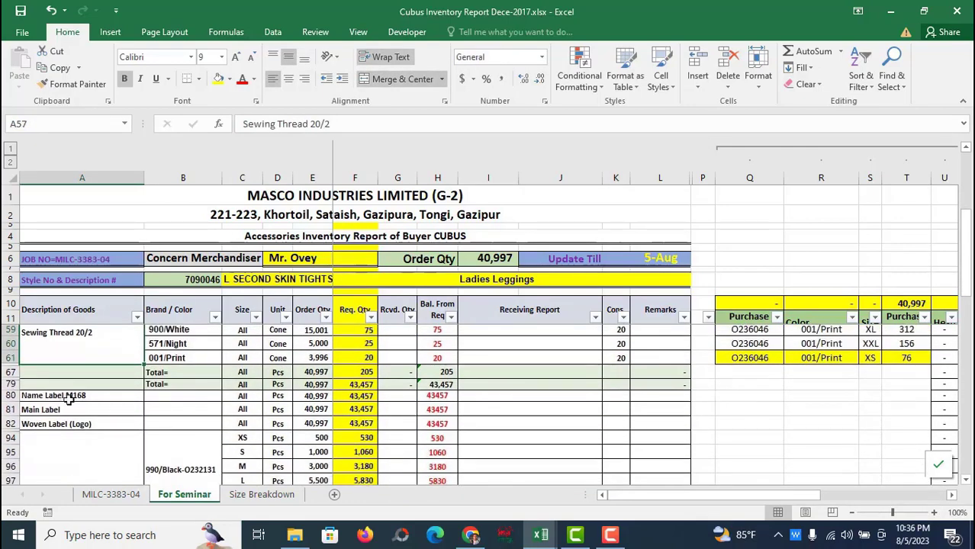
# Step: Check the order, required and total quantity formulas for Name Label M168 in E80, F80 and F79
pyautogui.click(321, 398)
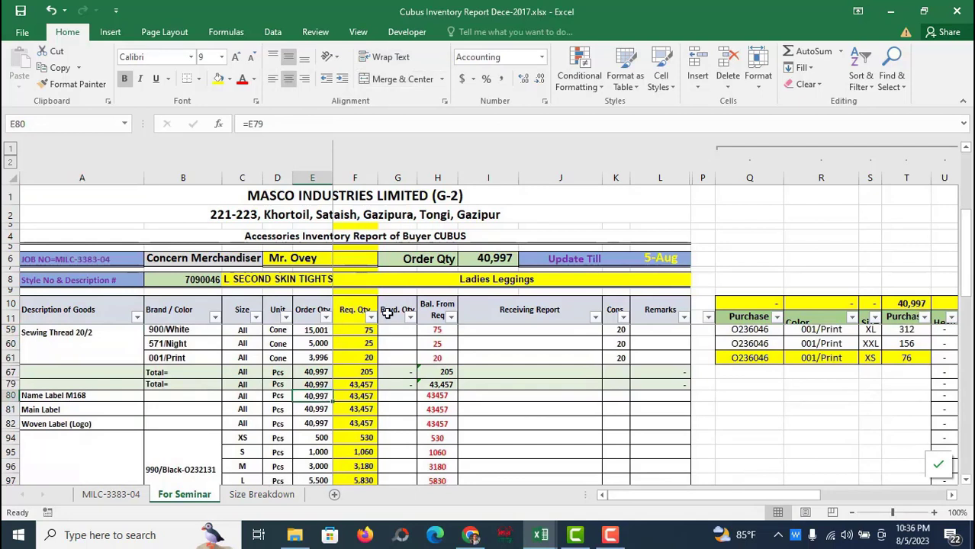
pyautogui.click(357, 397)
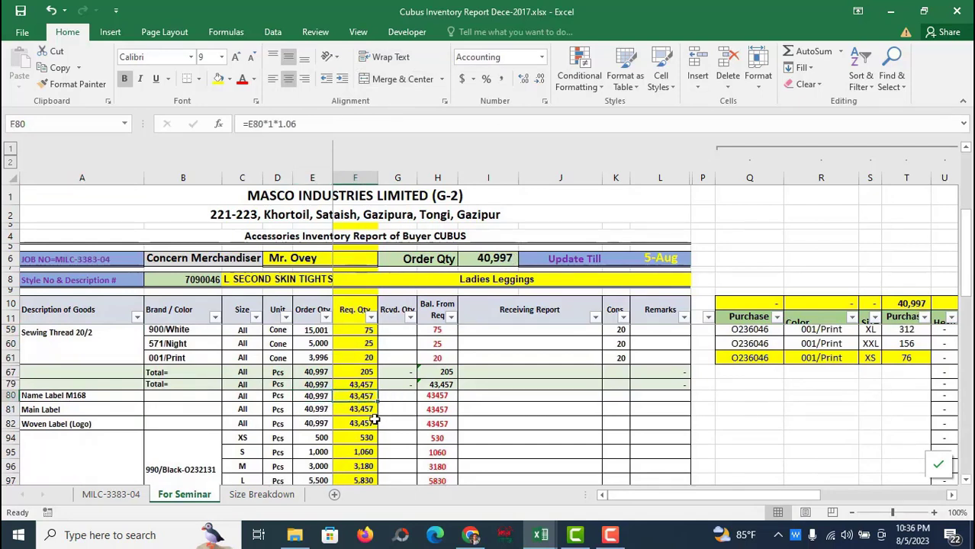
pyautogui.click(362, 409)
pyautogui.click(360, 384)
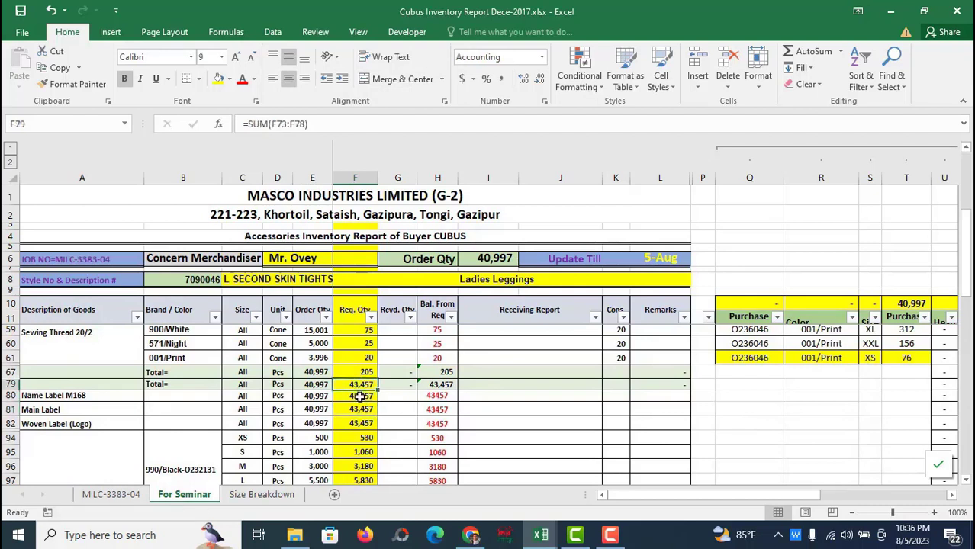
pyautogui.click(361, 397)
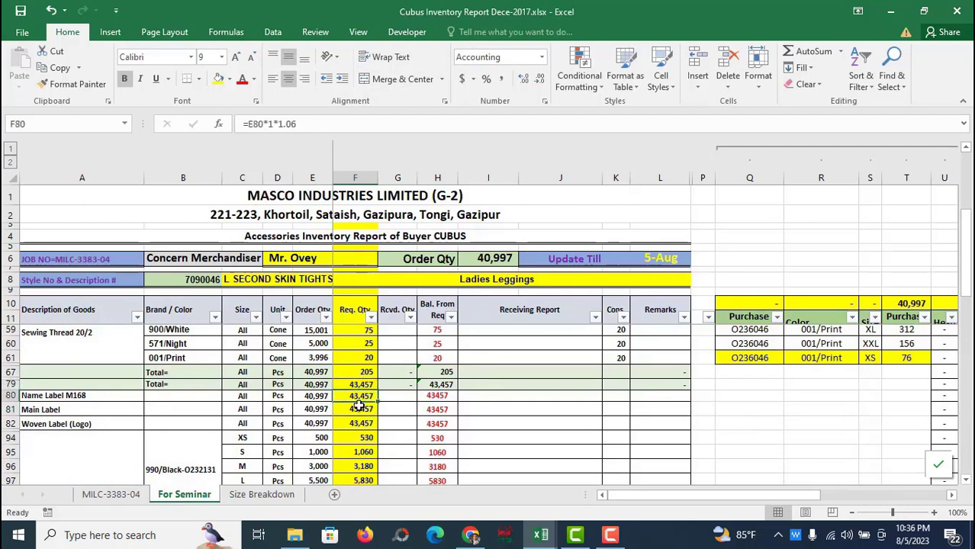
# Step: Enter 44,000 received for Name Label M168 and 42,150 for Main Label
pyautogui.click(411, 397)
pyautogui.write('440')
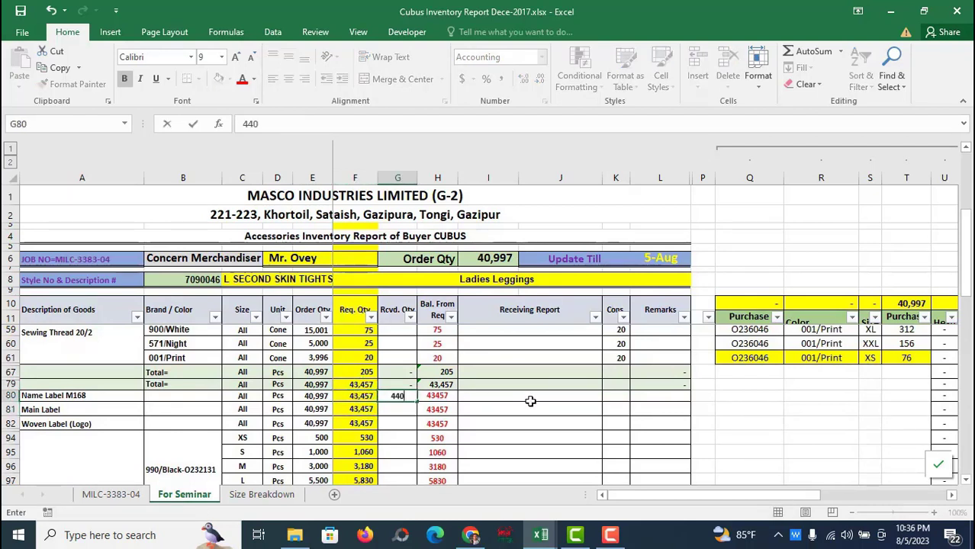
pyautogui.write('0')
pyautogui.hotkey('ctrl', 'Return')
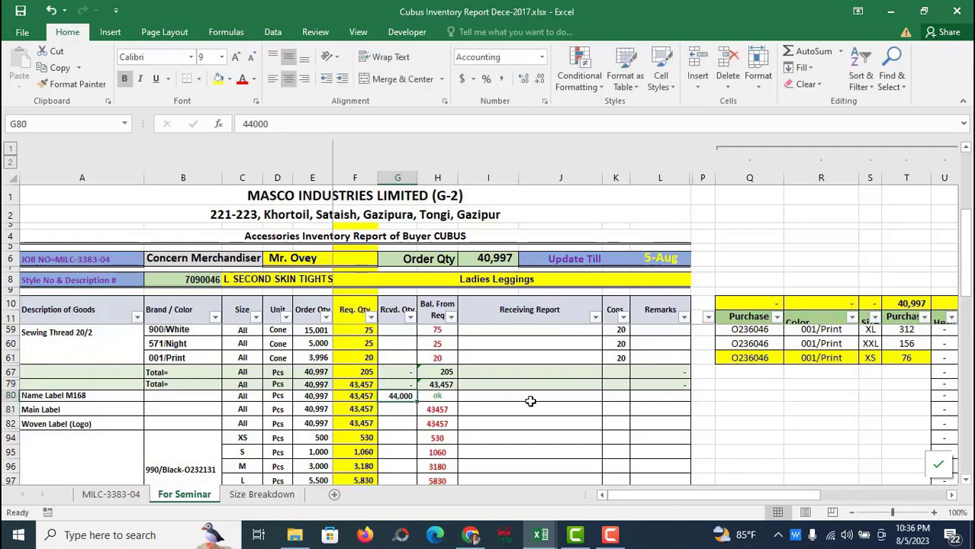
pyautogui.press('Down')
pyautogui.write('4215')
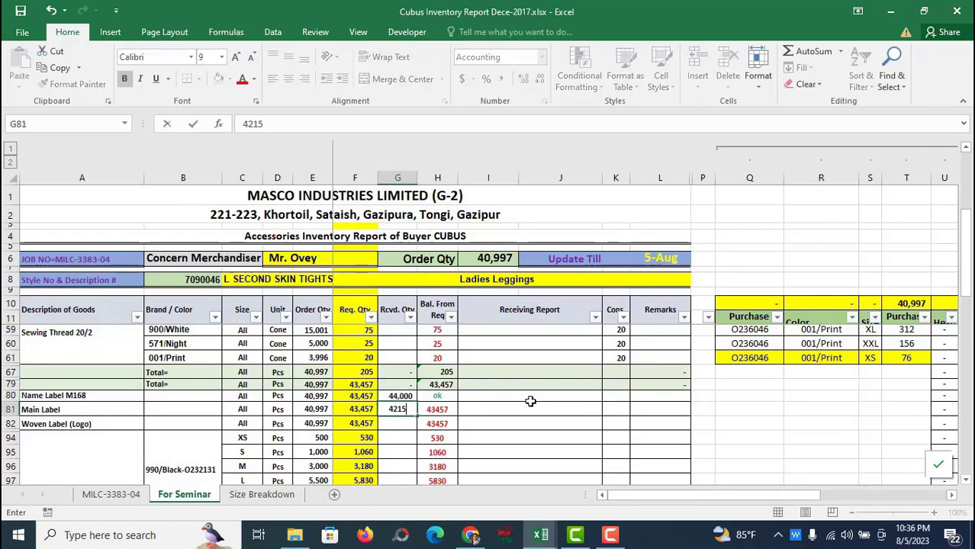
pyautogui.write('0')
pyautogui.hotkey('ctrl', 'Return')
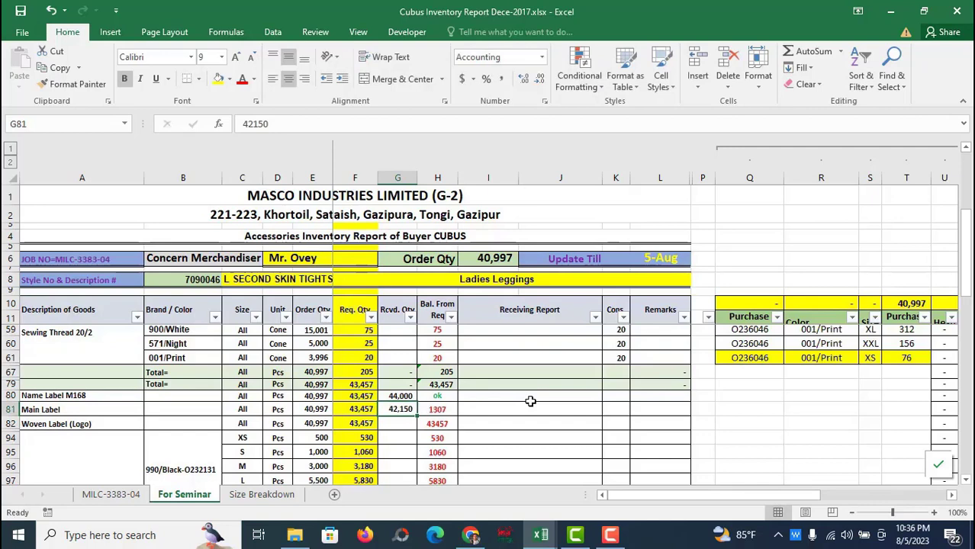
pyautogui.press('Right')
pyautogui.press('Left')
pyautogui.scroll(3, 530, 401)
pyautogui.scroll(2, 531, 402)
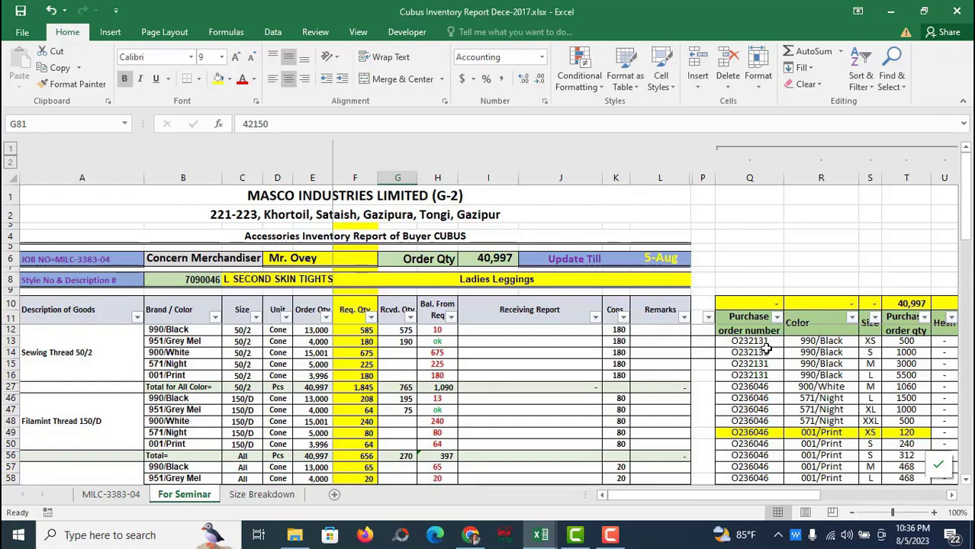
pyautogui.scroll(-8, 385, 399)
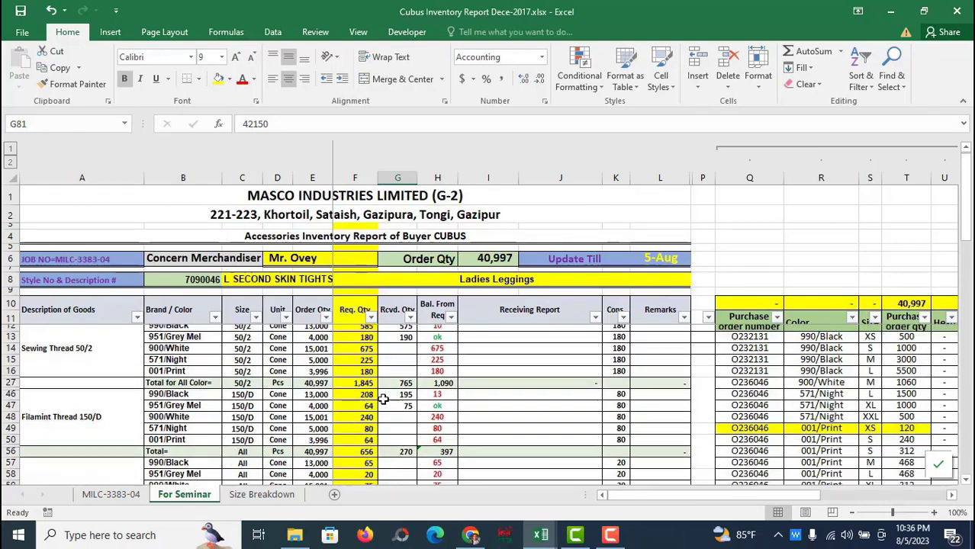
pyautogui.scroll(-3, 386, 399)
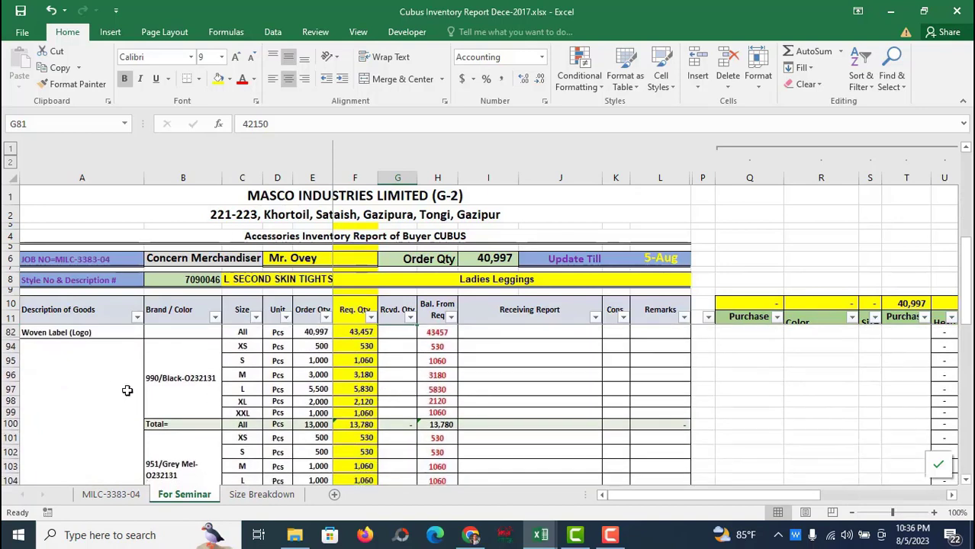
pyautogui.click(115, 377)
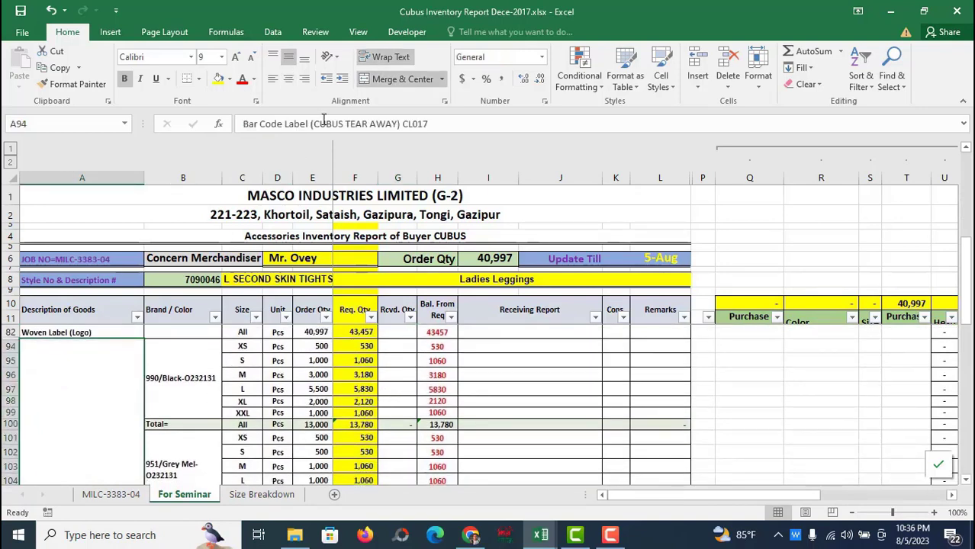
pyautogui.click(252, 348)
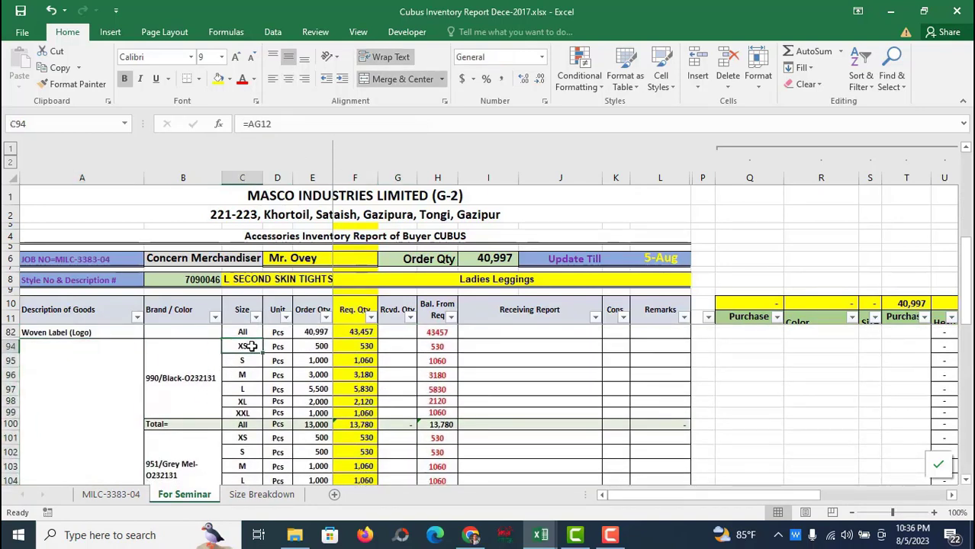
pyautogui.press('Left')
pyautogui.moveTo(255, 347); pyautogui.dragTo(311, 413)
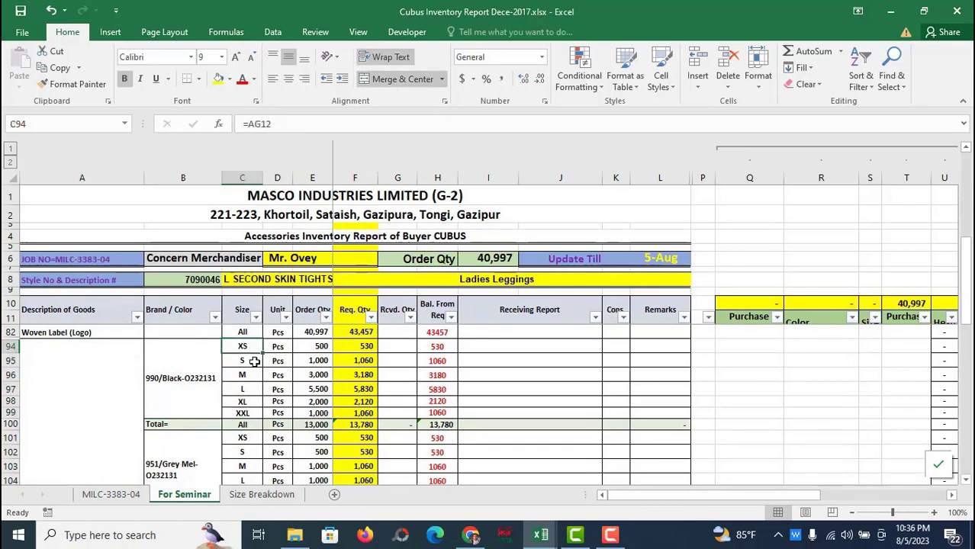
pyautogui.click(315, 425)
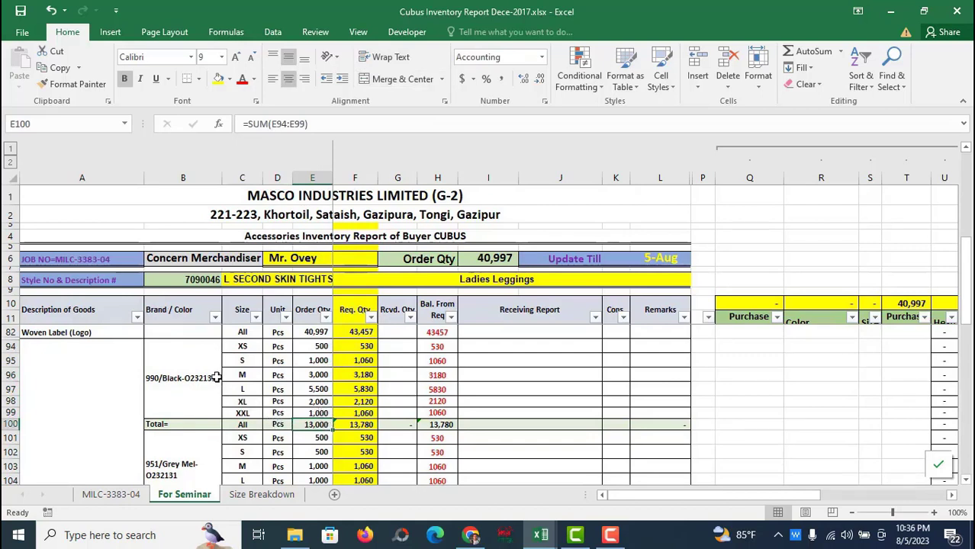
pyautogui.click(133, 374)
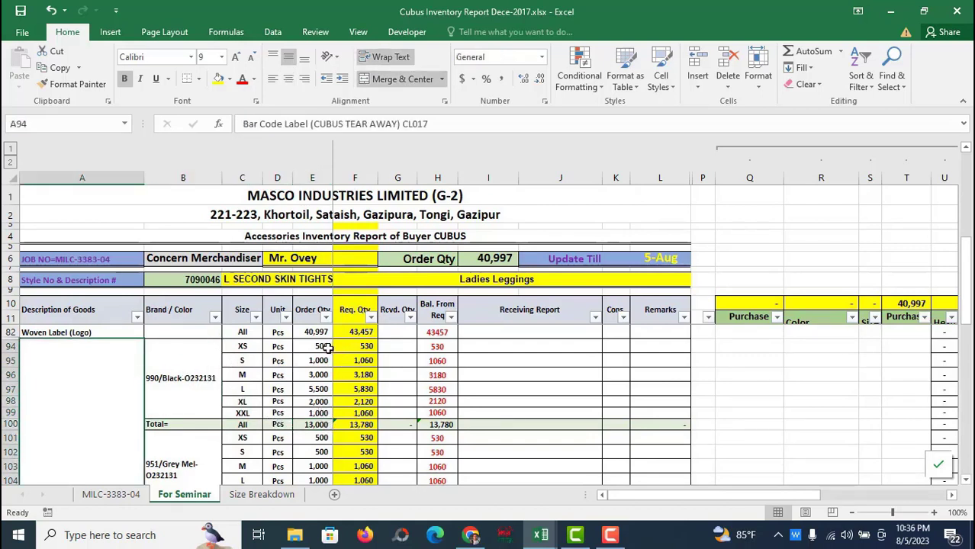
pyautogui.moveTo(326, 348); pyautogui.dragTo(323, 414)
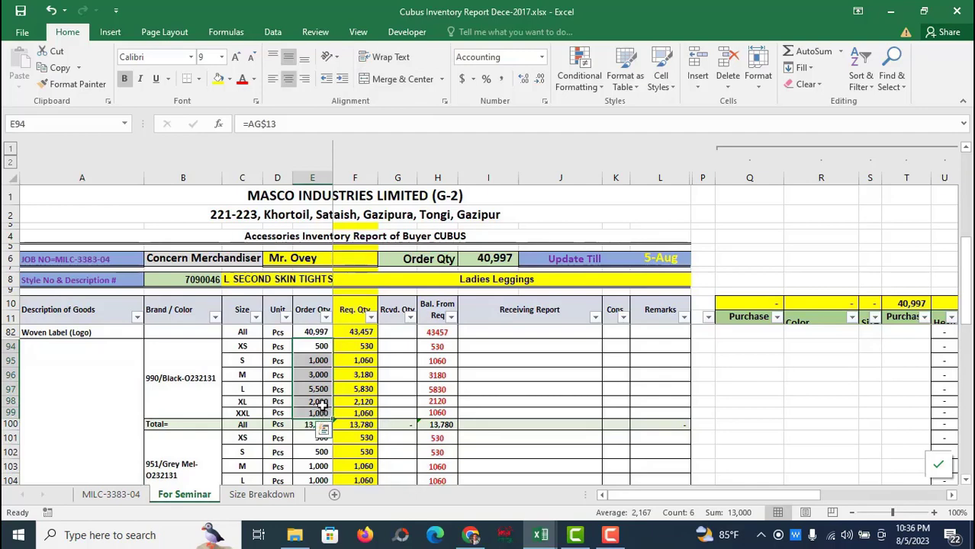
pyautogui.click(394, 372)
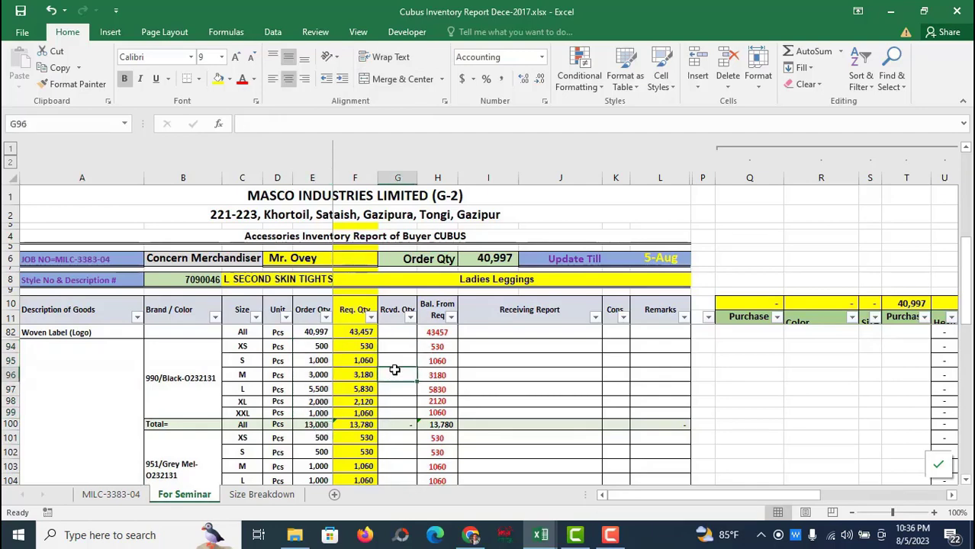
pyautogui.click(84, 379)
pyautogui.scroll(-15, 84, 378)
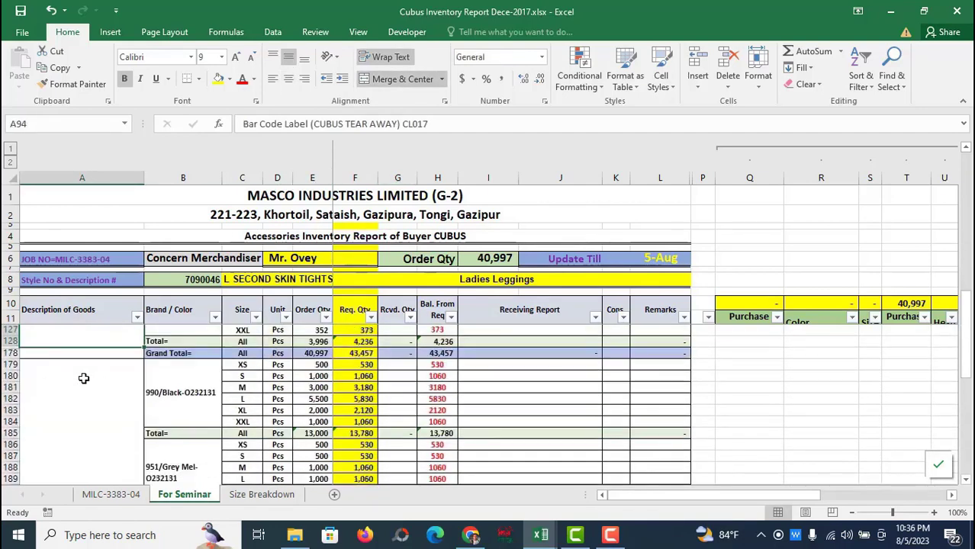
pyautogui.click(95, 391)
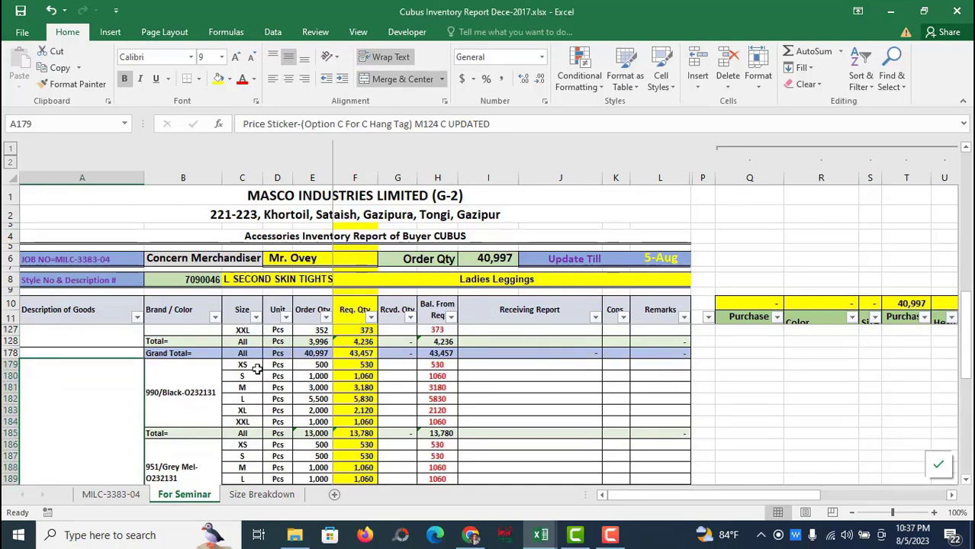
pyautogui.moveTo(248, 366); pyautogui.dragTo(251, 416)
pyautogui.moveTo(312, 364); pyautogui.dragTo(312, 410)
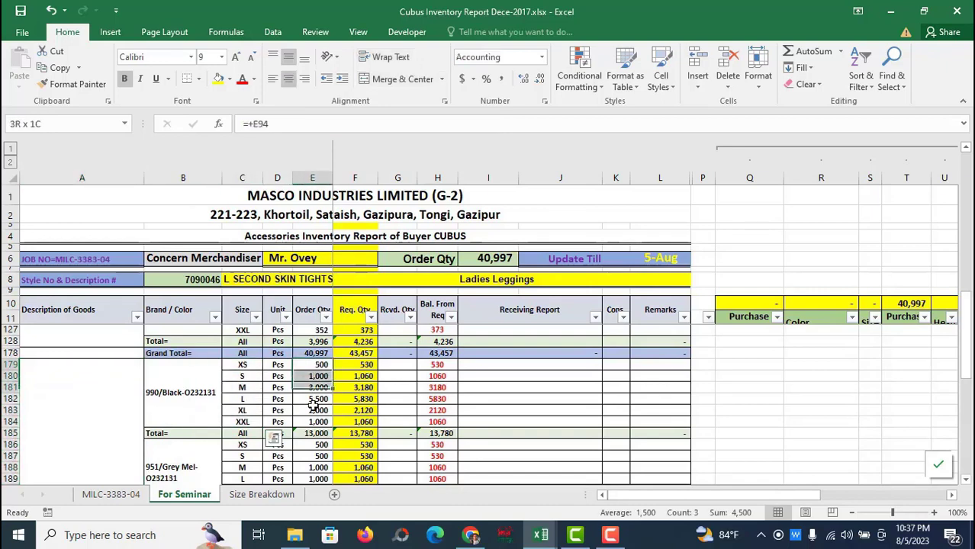
pyautogui.scroll(6, 857, 439)
pyautogui.scroll(5, 857, 439)
pyautogui.scroll(3, 857, 439)
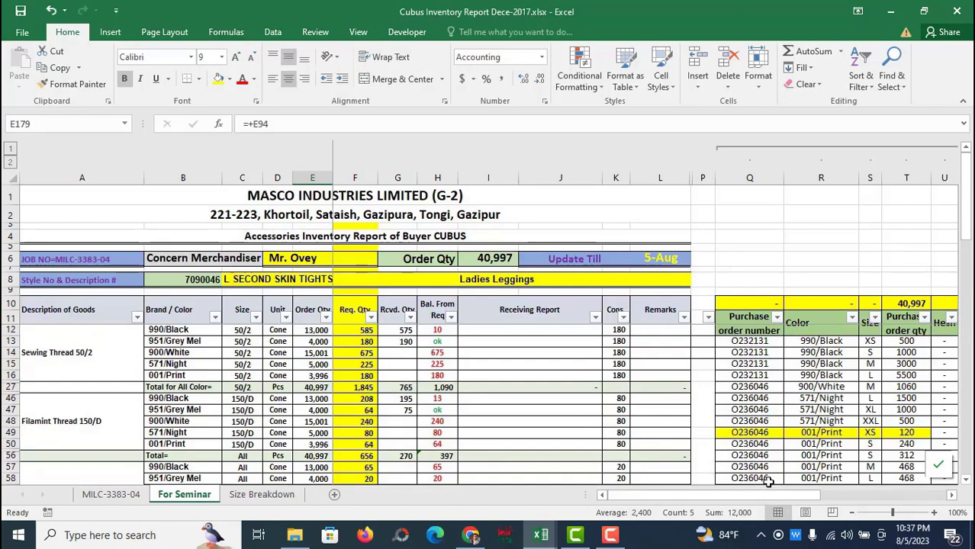
# Step: Review the receiving-report SUM formula in I27, then switch to the General Store Report workbook
pyautogui.moveTo(763, 495)
pyautogui.mouseDown()
pyautogui.moveTo(803, 497)
pyautogui.moveTo(751, 498)
pyautogui.mouseUp()
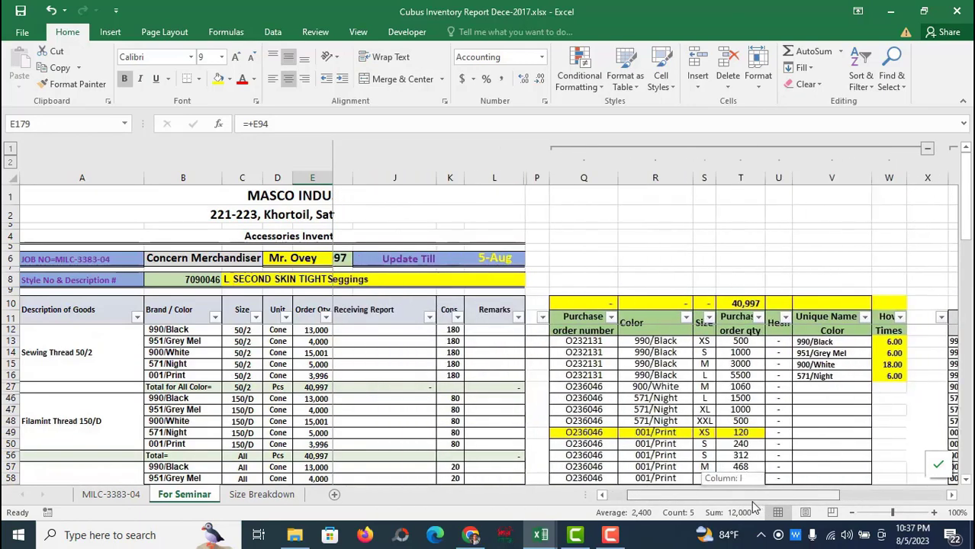
pyautogui.moveTo(676, 496); pyautogui.dragTo(657, 496)
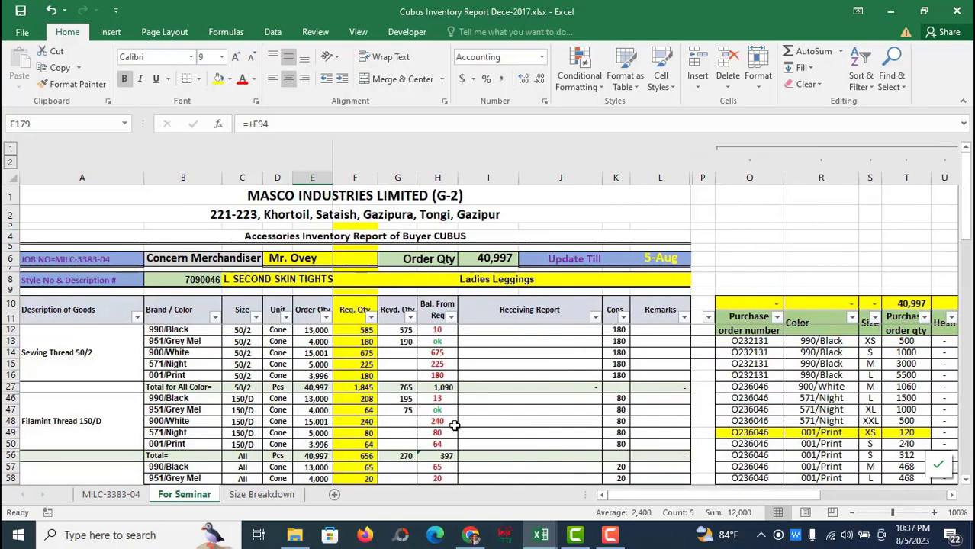
pyautogui.click(488, 389)
pyautogui.press('Down')
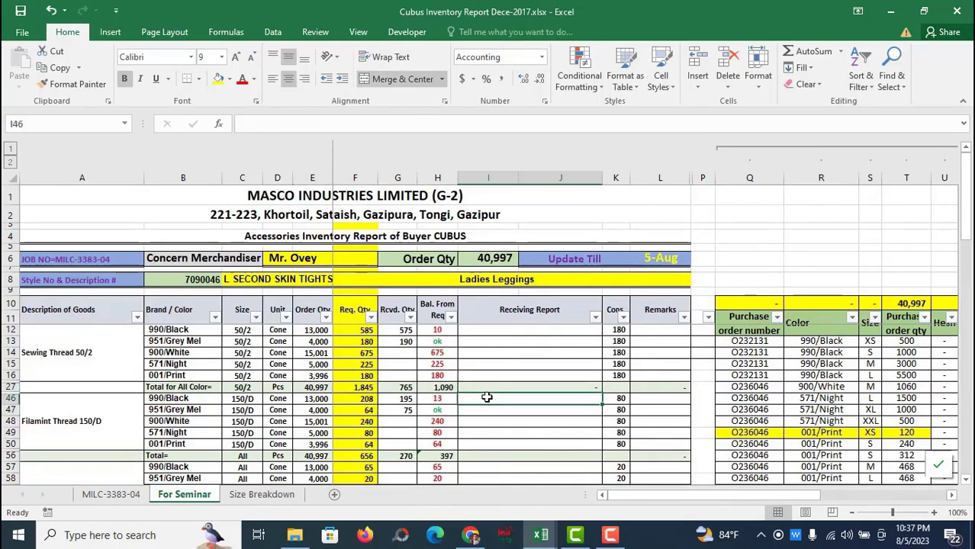
pyautogui.press('Up')
pyautogui.press('Up')
pyautogui.press('Up')
pyautogui.press('Down')
pyautogui.press('Down')
pyautogui.press('Down')
pyautogui.click(488, 389)
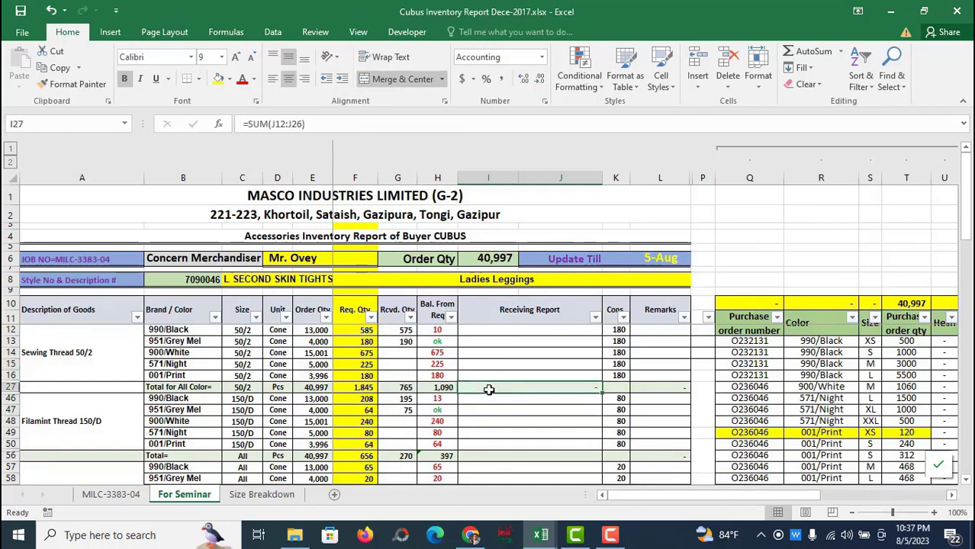
pyautogui.press('Down')
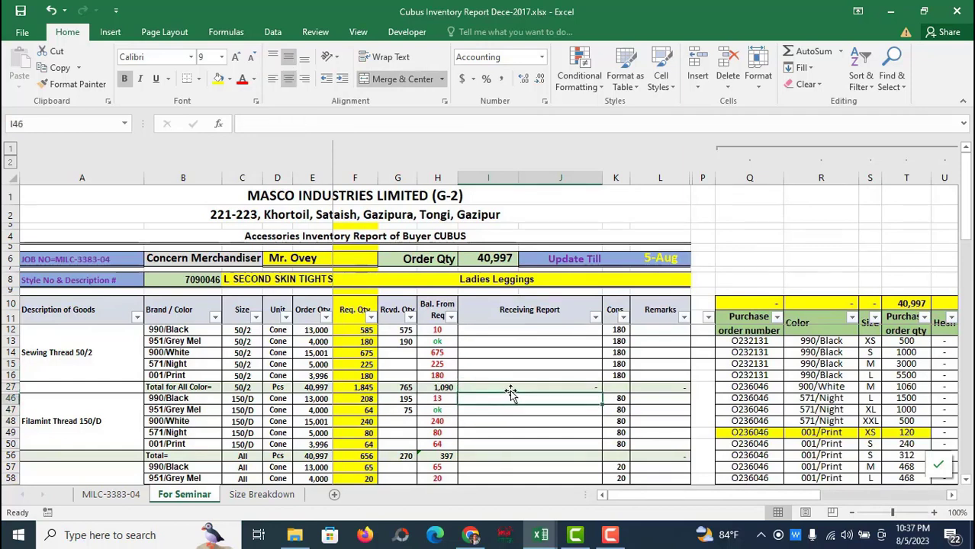
pyautogui.press('Up')
pyautogui.press('Down')
pyautogui.click(526, 387)
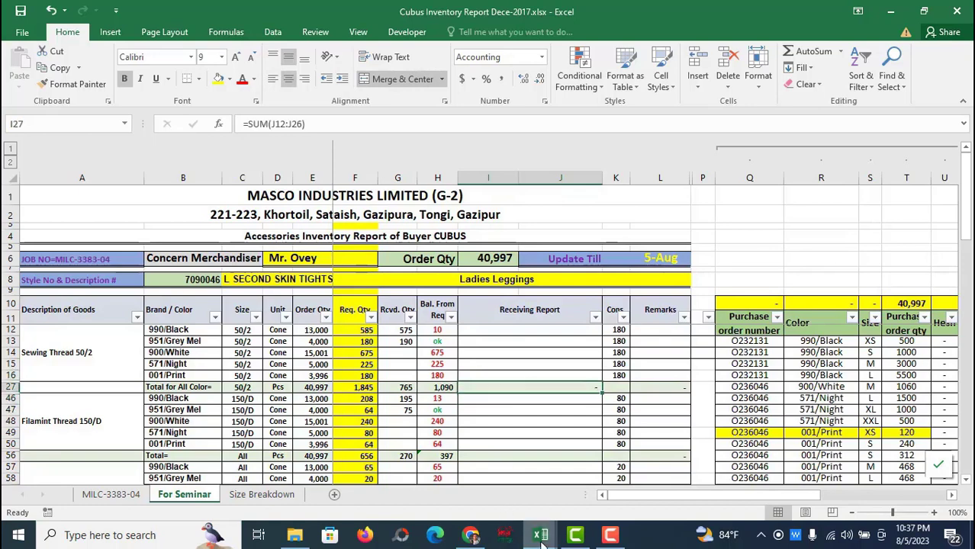
pyautogui.click(611, 535)
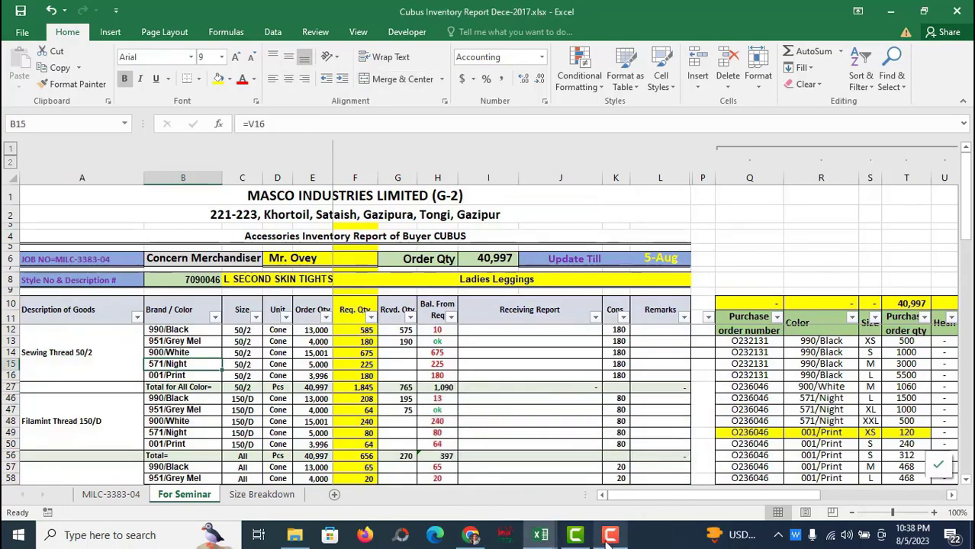
# Step: Review the last Data Bank transaction and the blank rows below, then show the MRR Report sheet
pyautogui.click(348, 429)
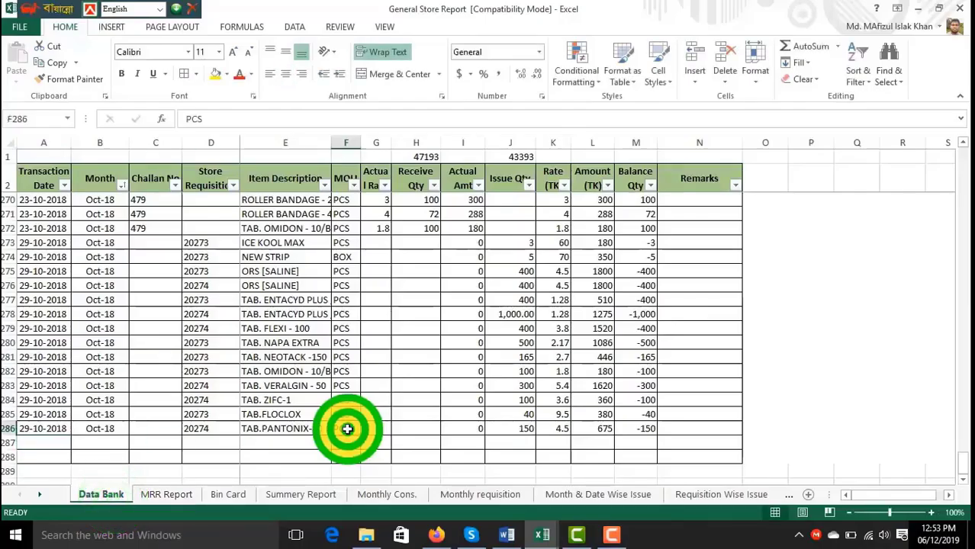
pyautogui.click(207, 430)
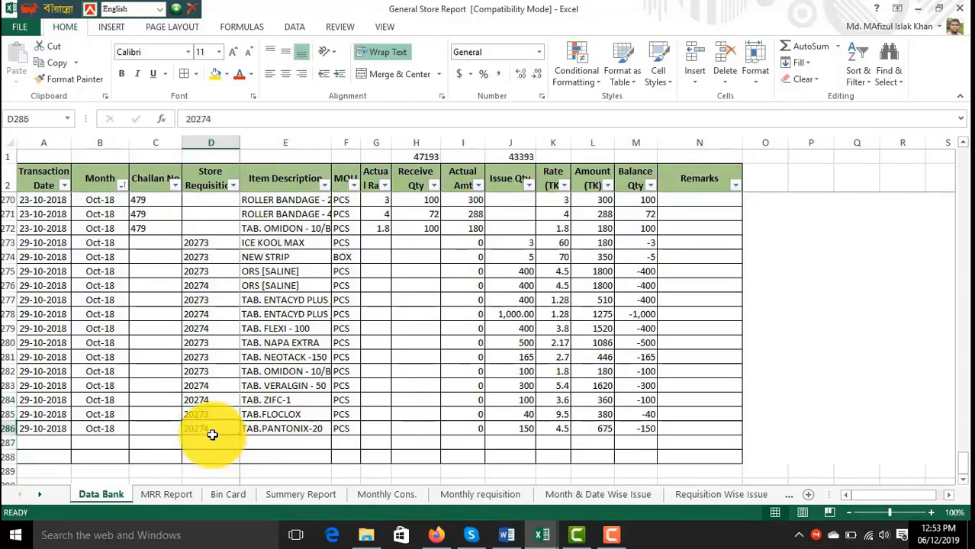
pyautogui.press('Up')
pyautogui.press('Up')
pyautogui.press('Left')
pyautogui.press('Left')
pyautogui.press('Left')
pyautogui.press('Down')
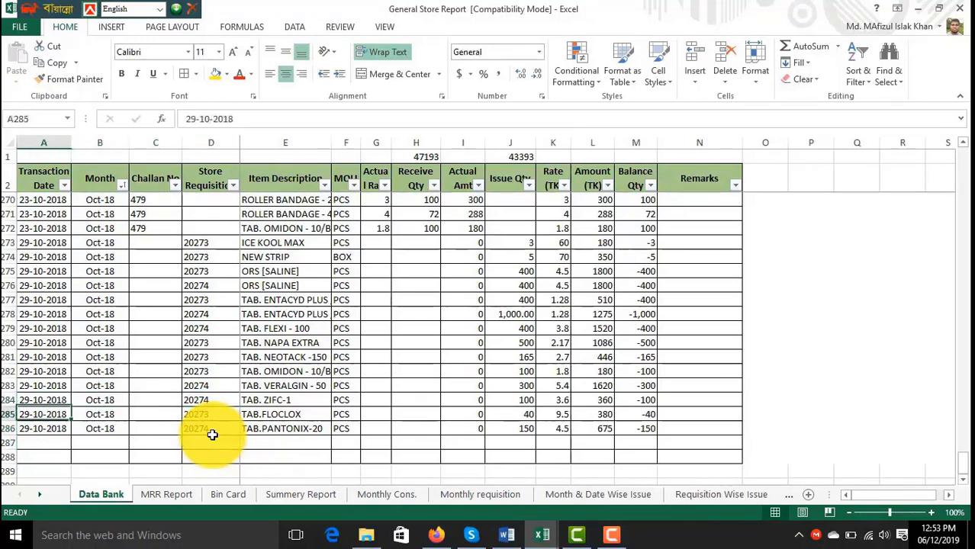
pyautogui.press('Down')
pyautogui.press('Down')
pyautogui.press('Down')
pyautogui.press('Up')
pyautogui.press('Up')
pyautogui.press('Down')
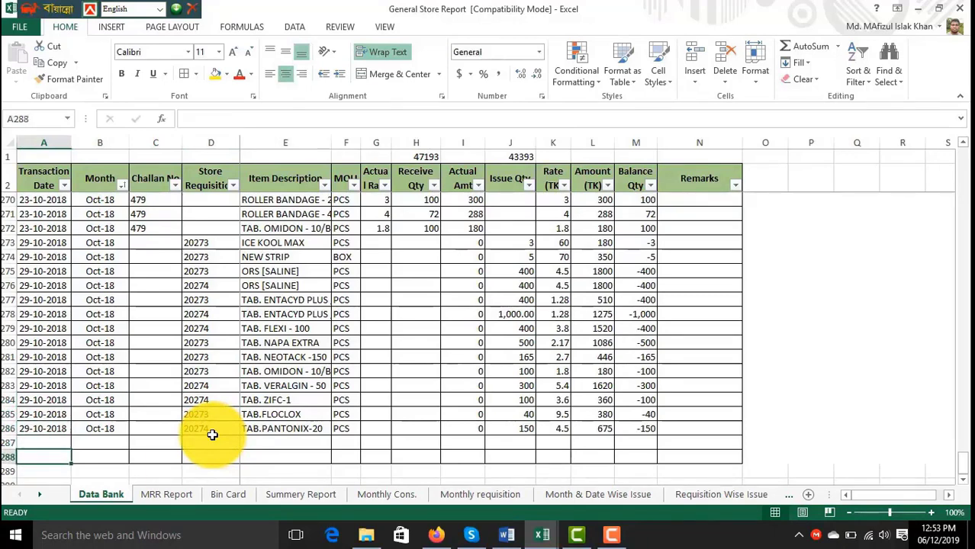
pyautogui.press('Up')
pyautogui.press('Up')
pyautogui.press('Down')
pyautogui.press('Right')
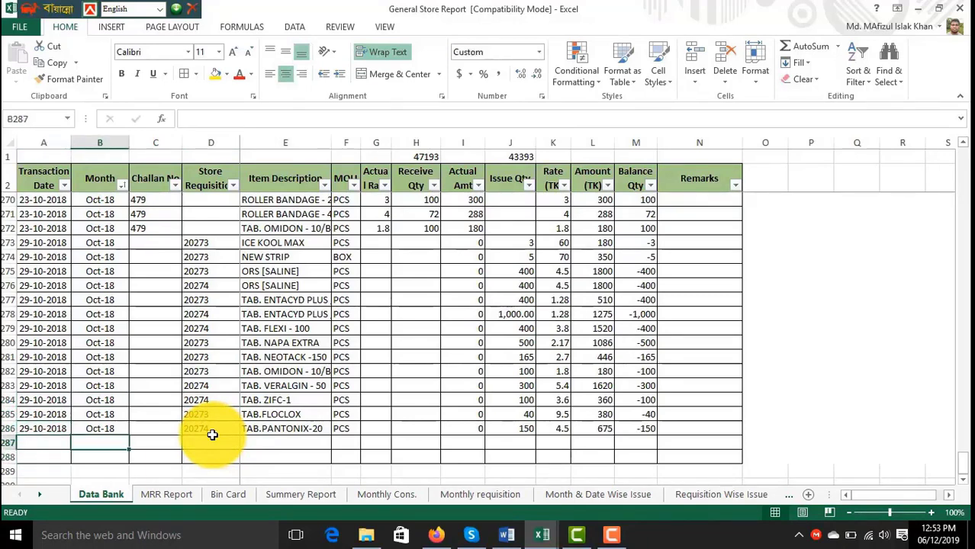
pyautogui.press('Right')
pyautogui.press('Right')
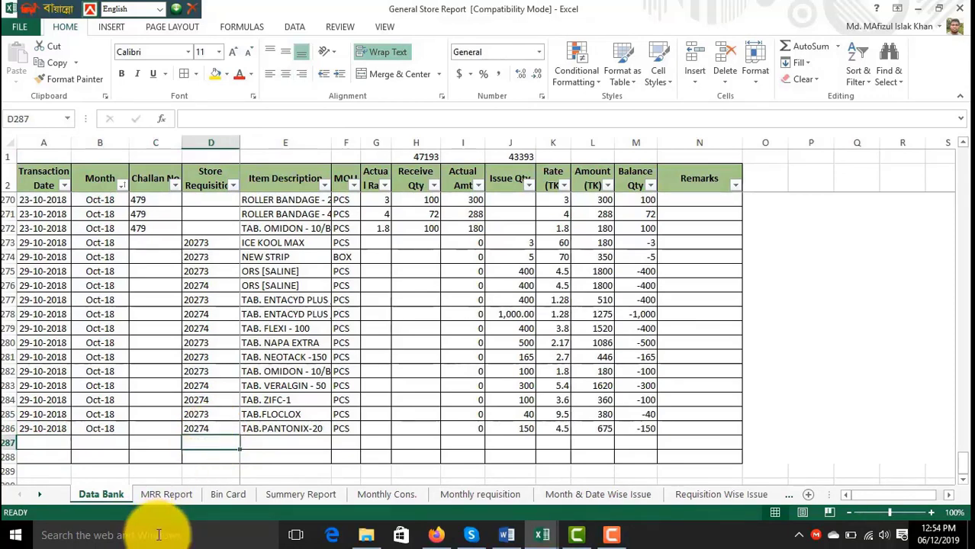
pyautogui.click(175, 496)
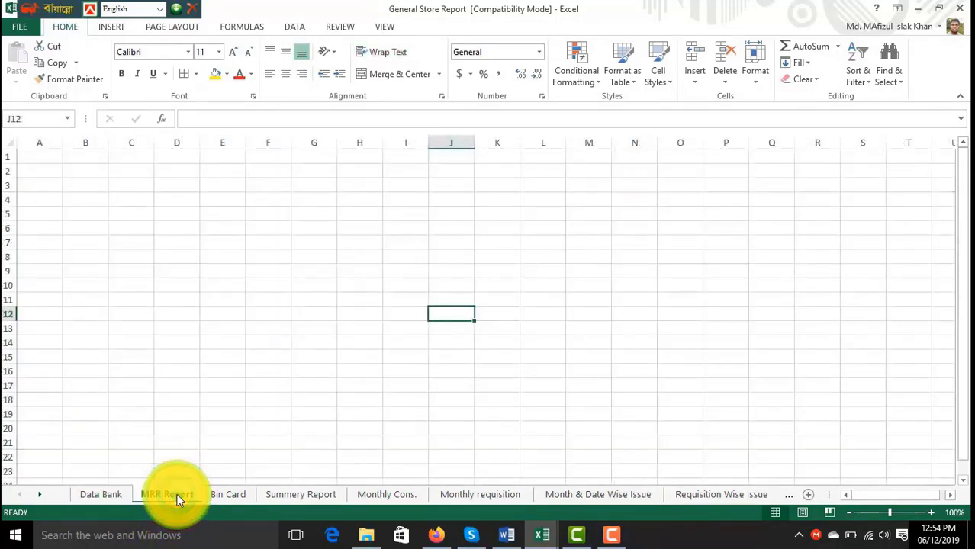
# Step: Compare HEXISOL's received, issued and balance totals in the Bin Card and Summery Report pivots
pyautogui.click(229, 496)
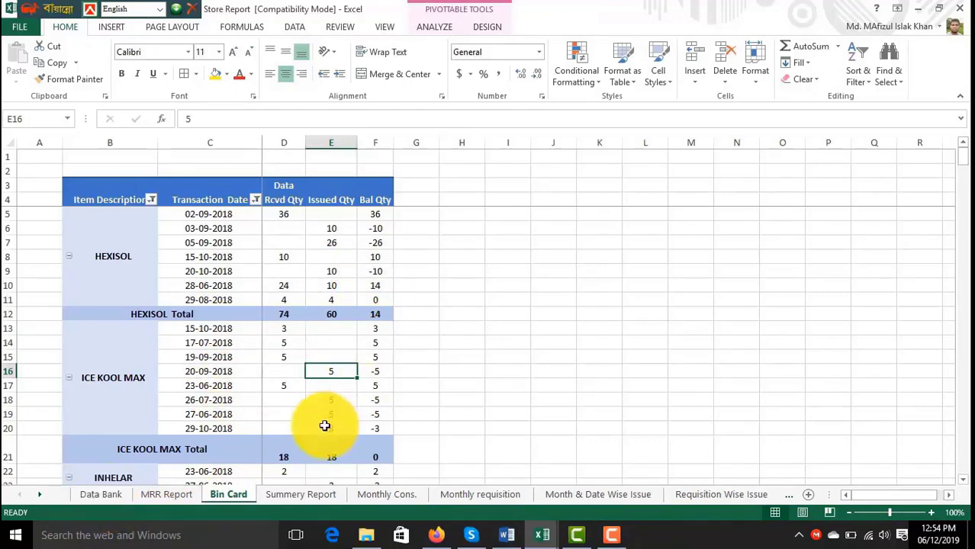
pyautogui.click(314, 494)
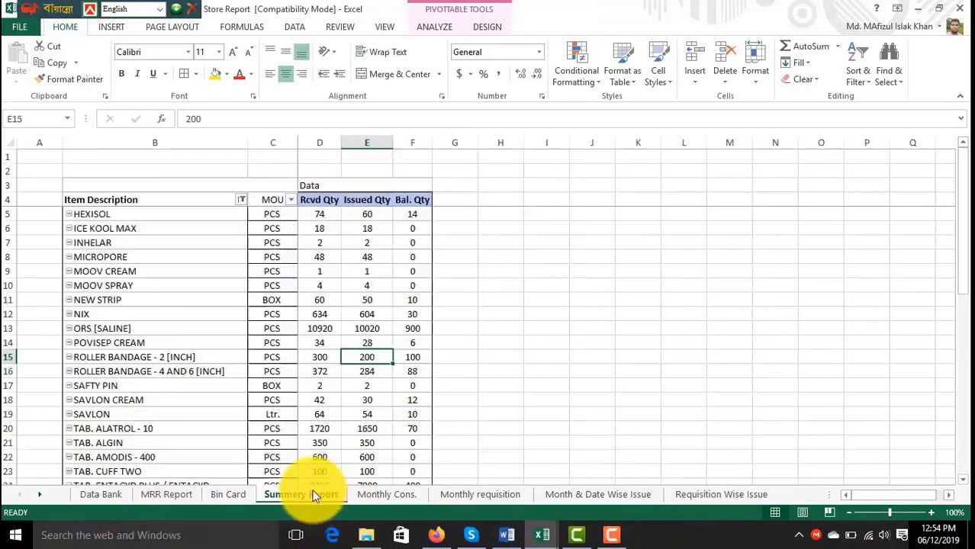
pyautogui.click(207, 218)
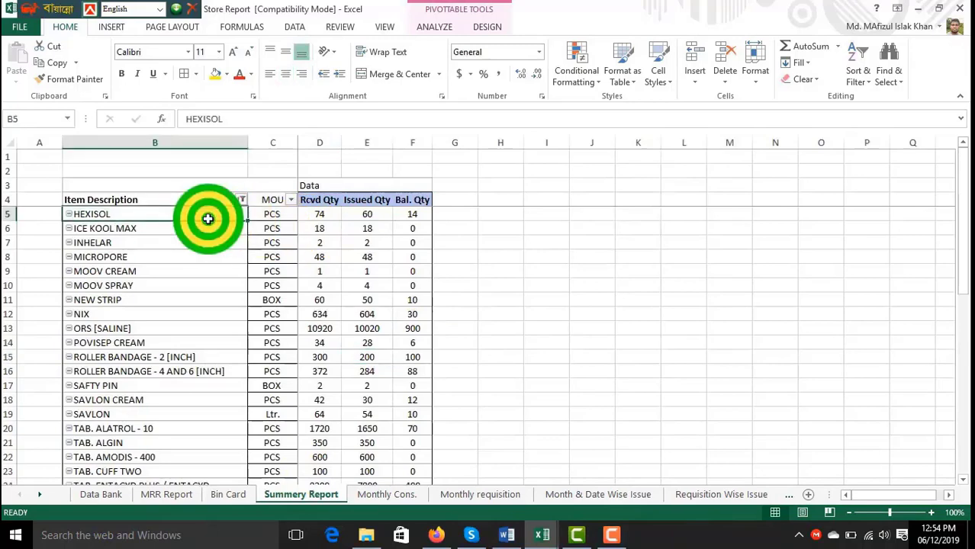
pyautogui.click(229, 495)
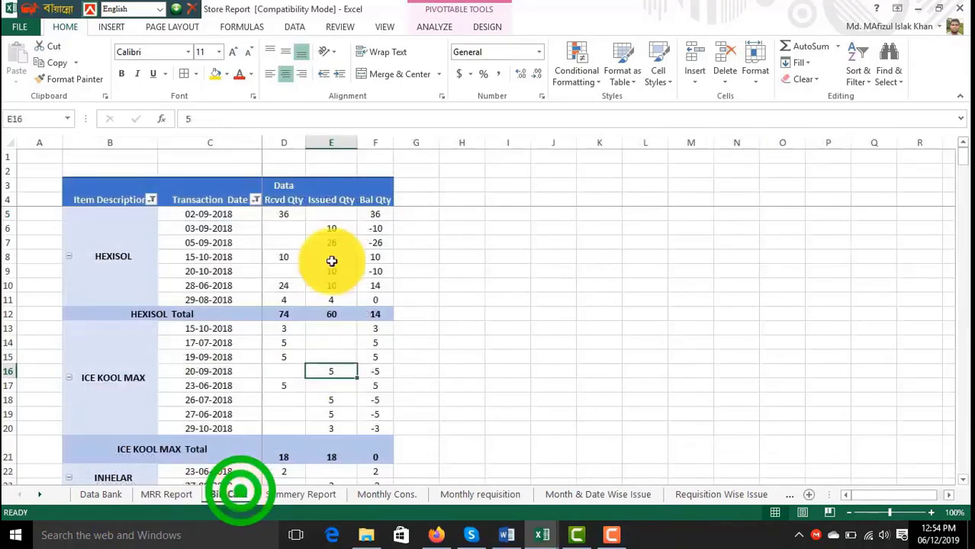
pyautogui.click(288, 313)
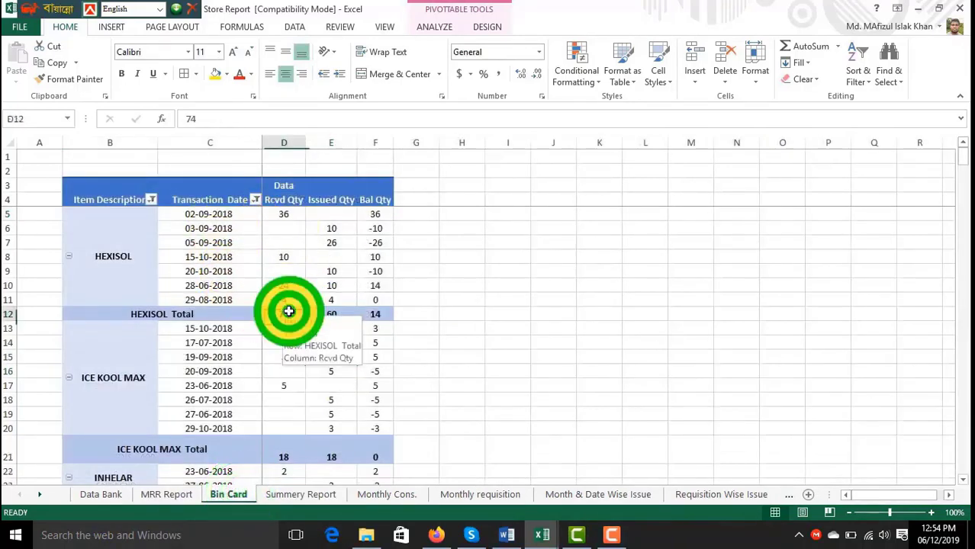
pyautogui.click(339, 312)
pyautogui.click(375, 314)
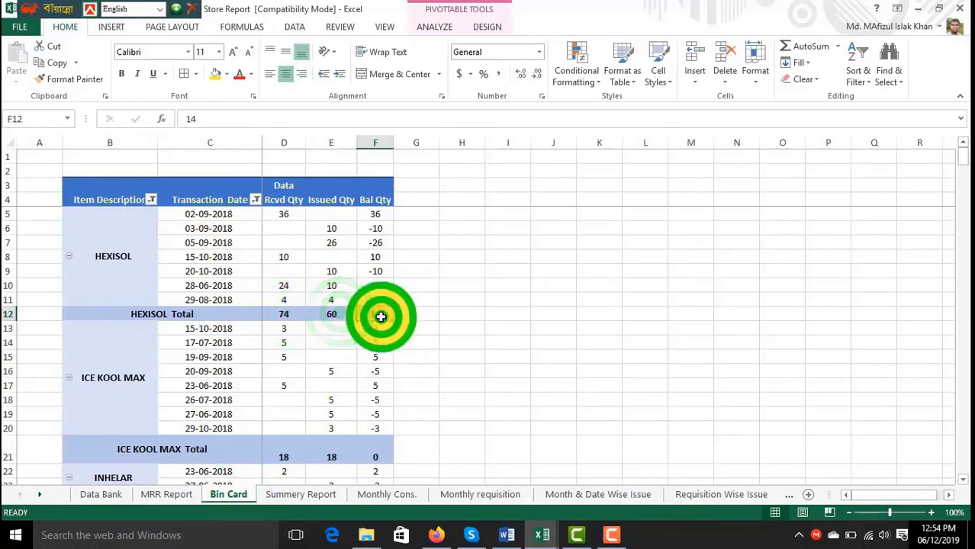
pyautogui.click(311, 495)
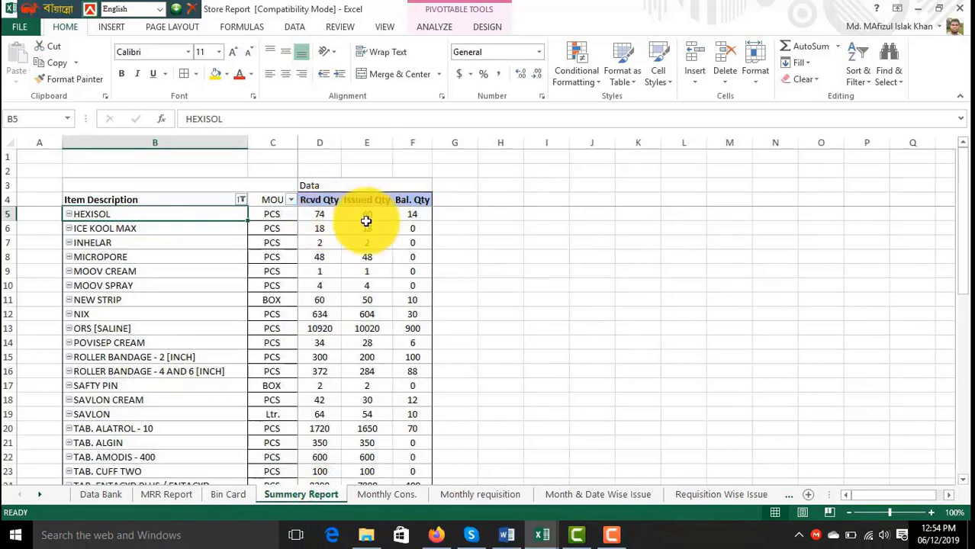
# Step: Check MOOV CREAM's September figure and HEXISOL's total of 60 in Monthly Cons., then show Monthly requisition
pyautogui.click(398, 497)
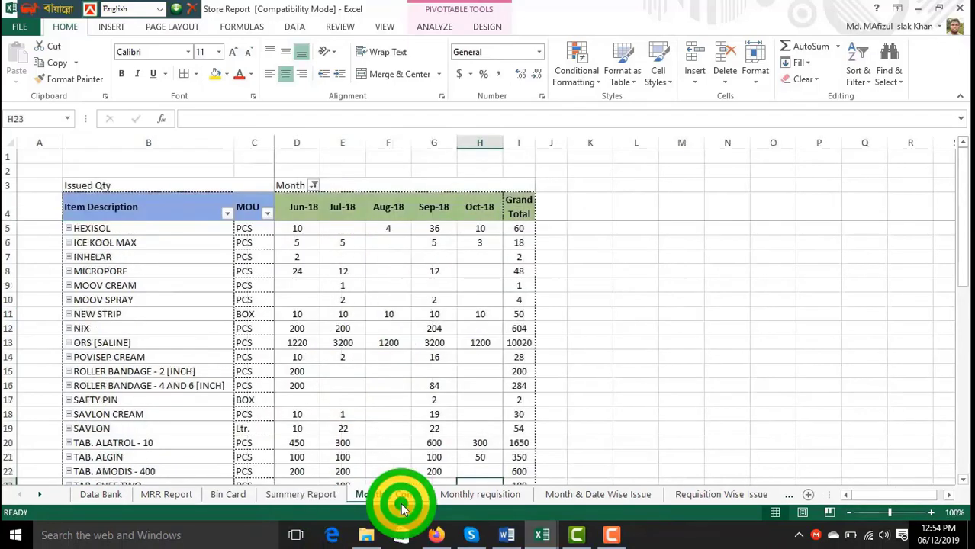
pyautogui.click(436, 278)
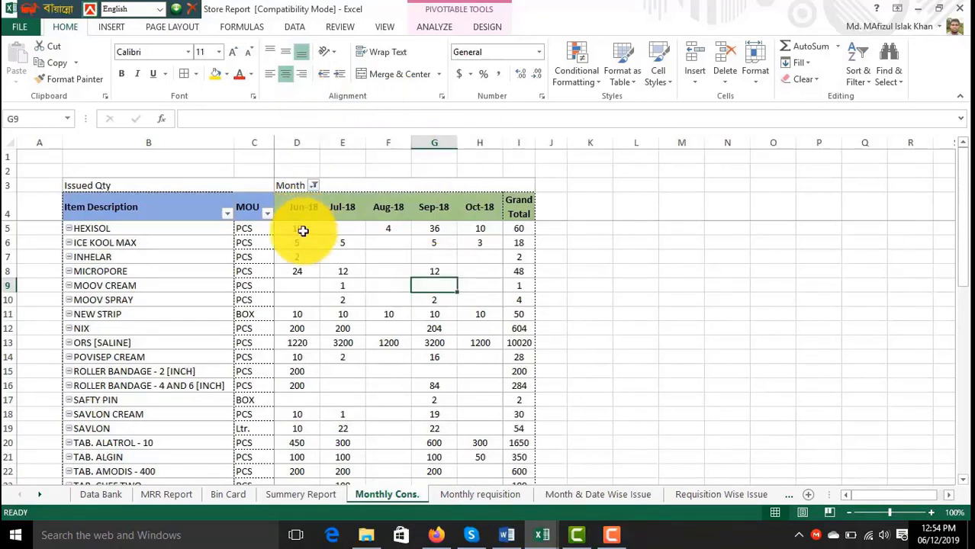
pyautogui.click(519, 229)
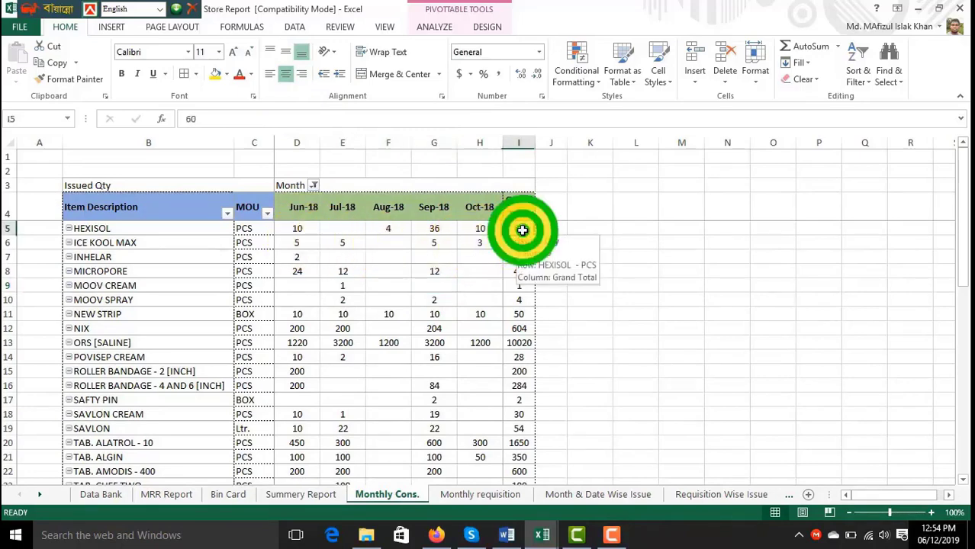
pyautogui.click(466, 496)
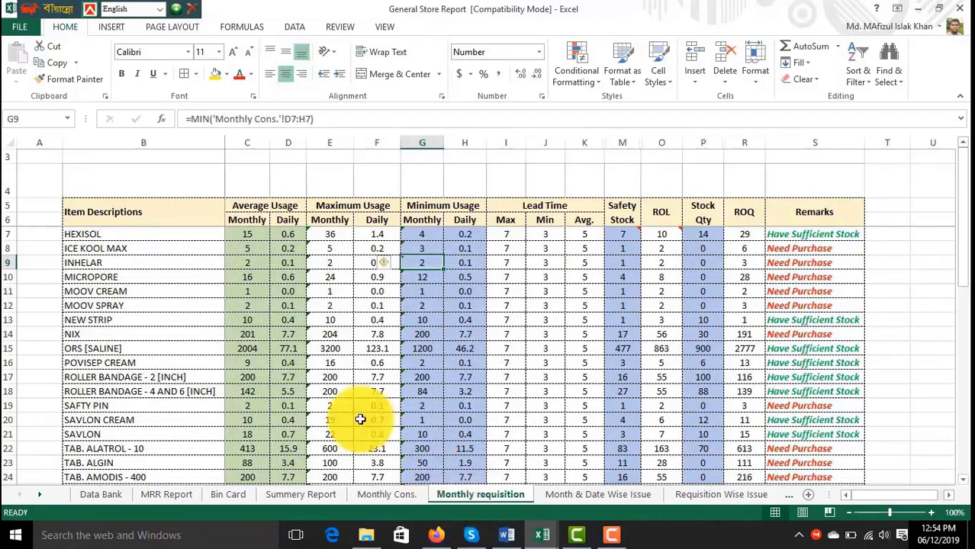
pyautogui.click(287, 345)
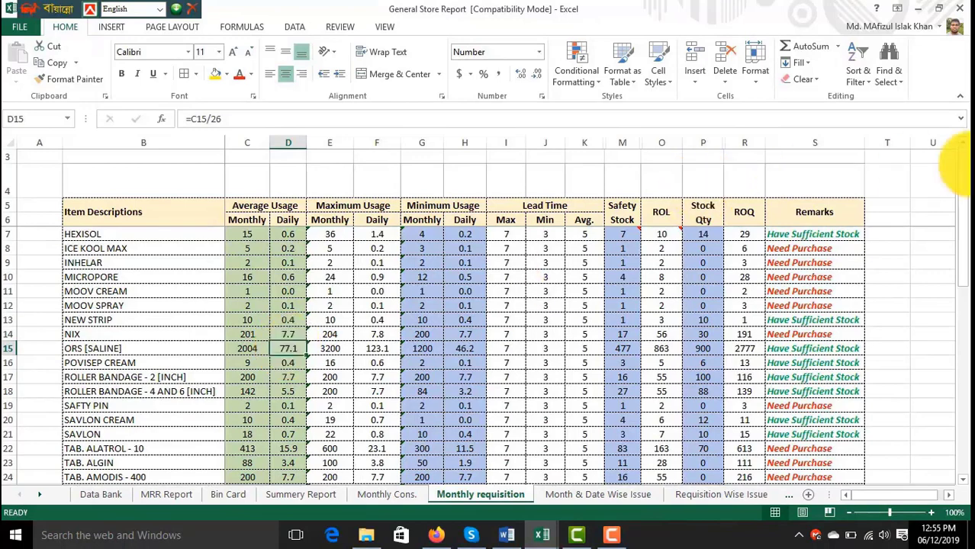
pyautogui.click(965, 148)
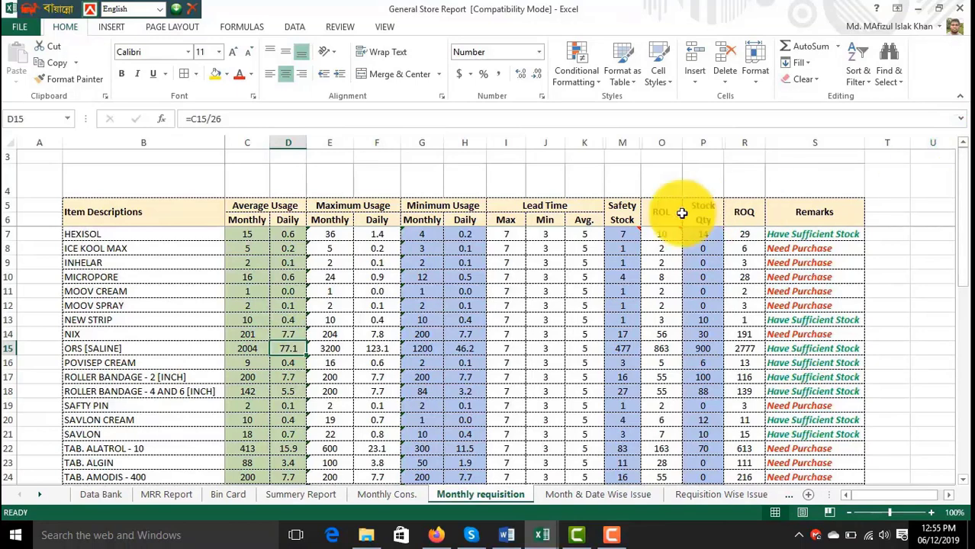
pyautogui.click(427, 219)
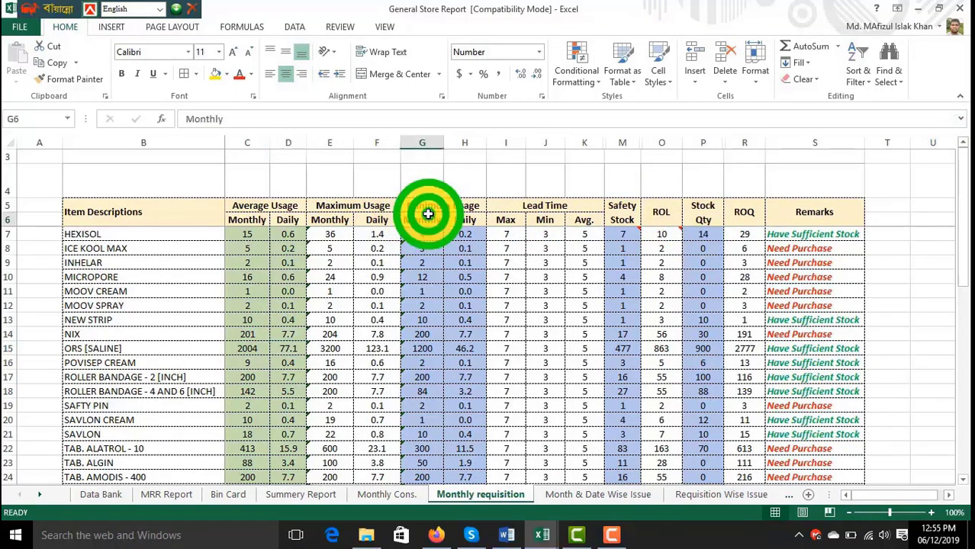
pyautogui.click(477, 219)
pyautogui.click(508, 220)
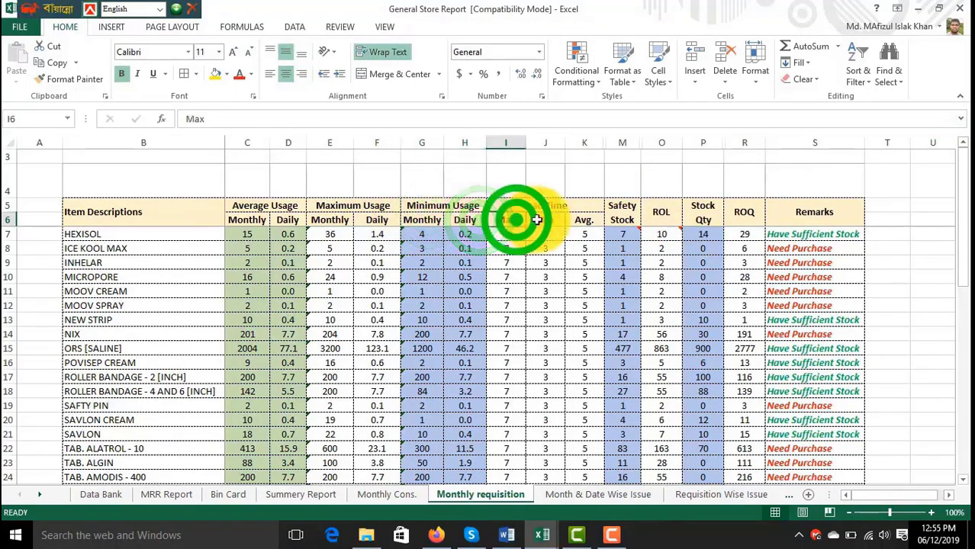
pyautogui.click(541, 220)
pyautogui.click(584, 209)
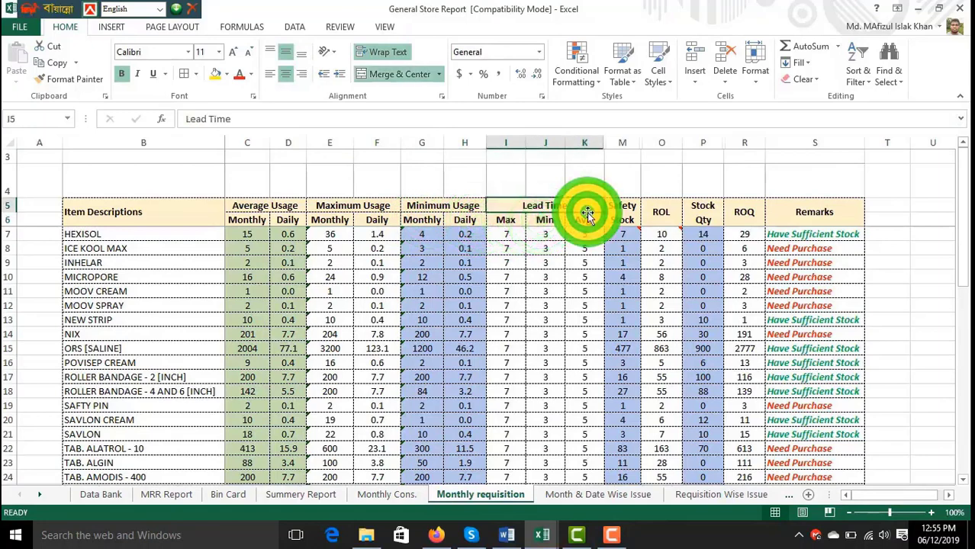
pyautogui.click(696, 248)
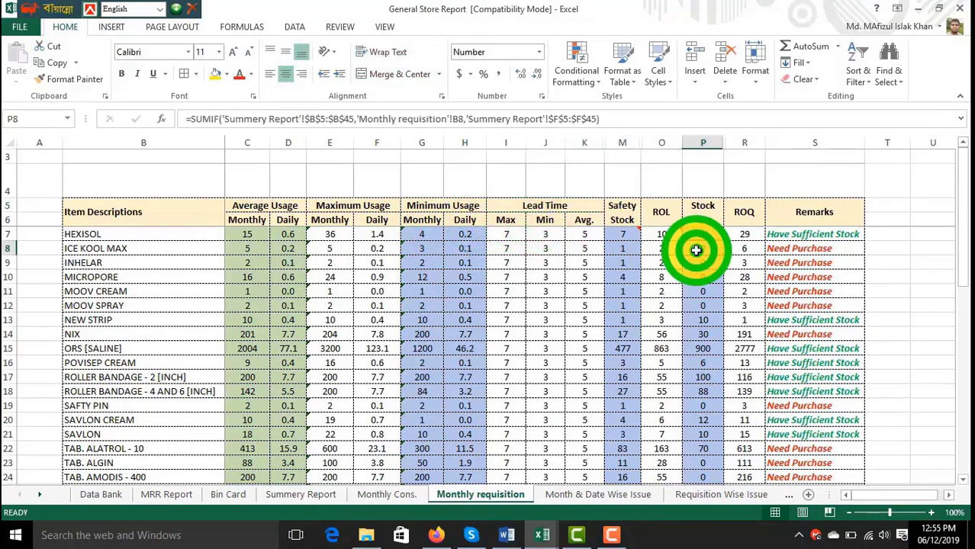
pyautogui.click(359, 276)
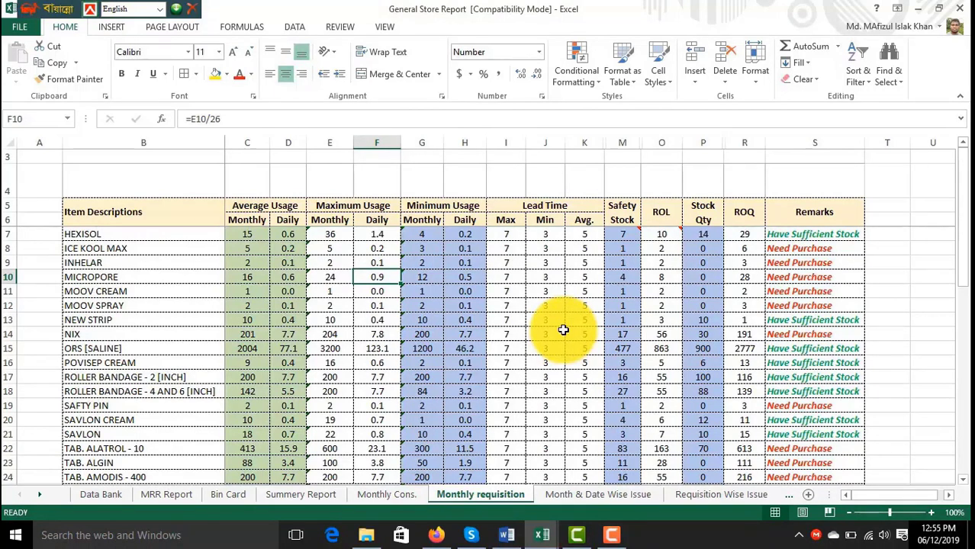
pyautogui.click(747, 230)
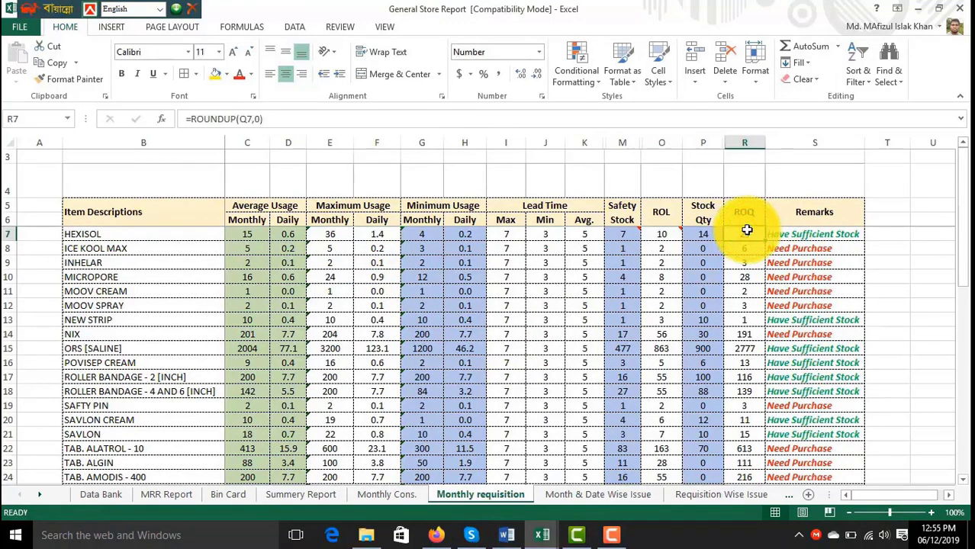
pyautogui.click(812, 239)
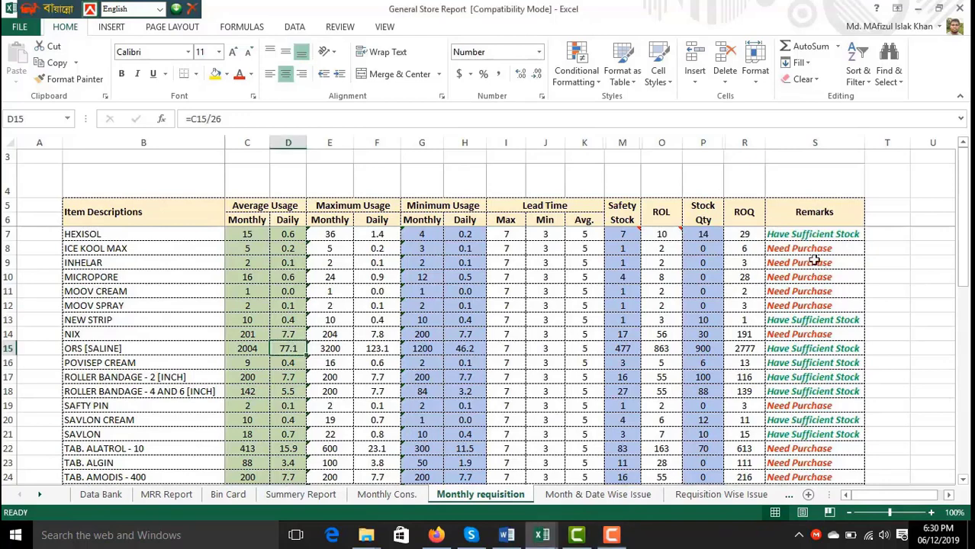
# Step: Review the Remarks and ROQ formulas for HEXISOL, ICE KOOL MAX and NIX, then go to Month & Date Wise Issue
pyautogui.click(818, 235)
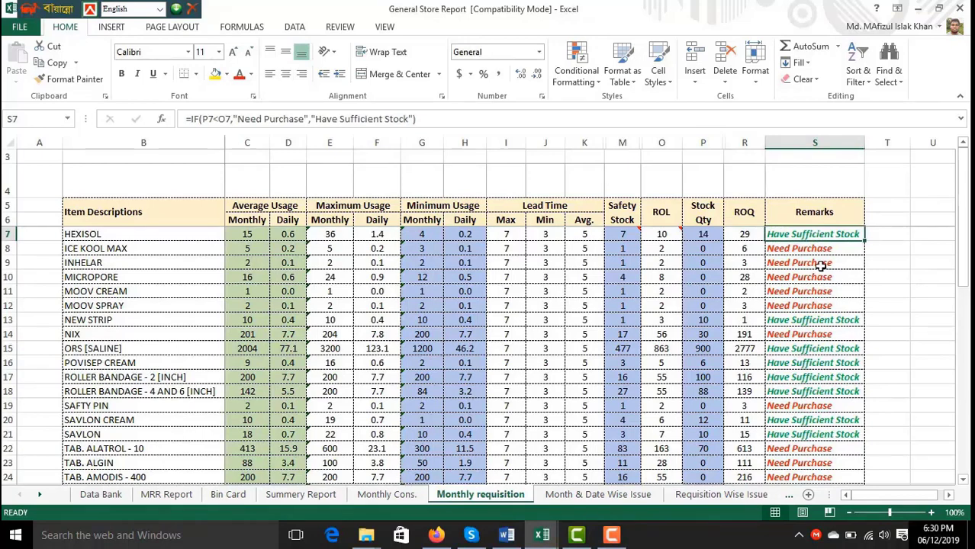
pyautogui.click(806, 248)
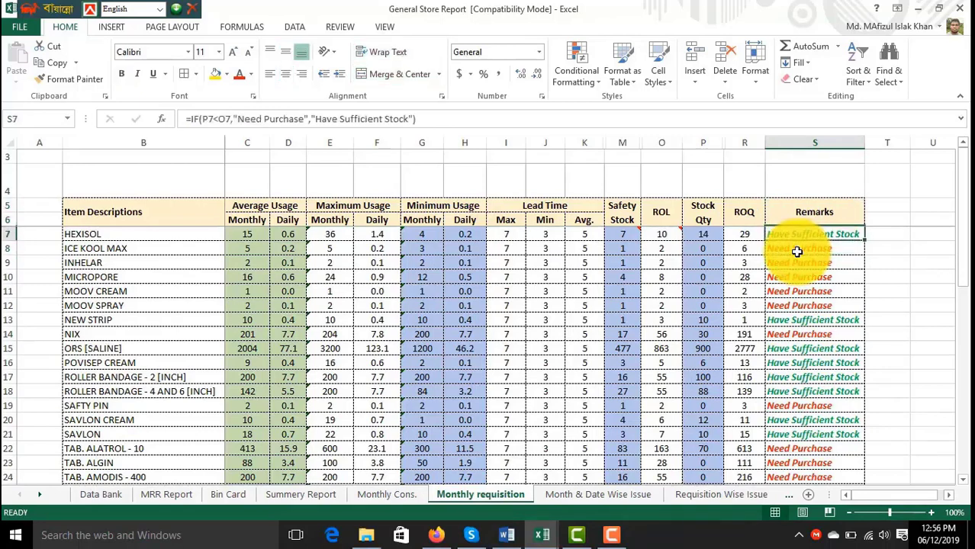
pyautogui.press('Left')
pyautogui.press('Left')
pyautogui.press('Right')
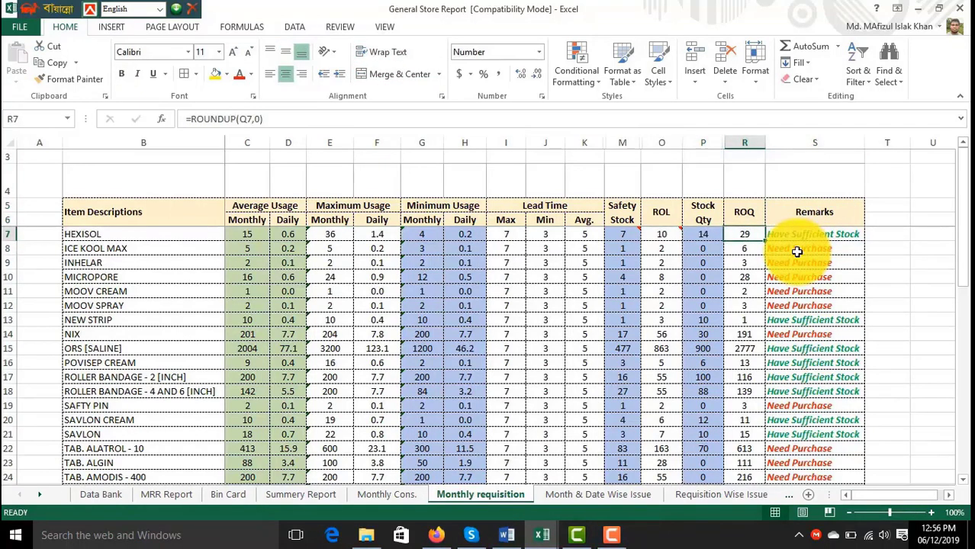
pyautogui.click(747, 246)
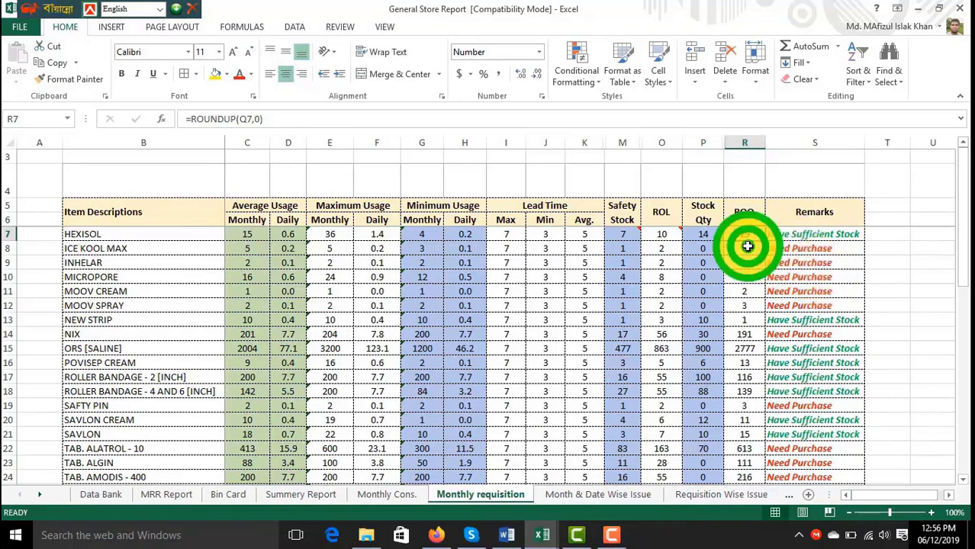
pyautogui.click(747, 234)
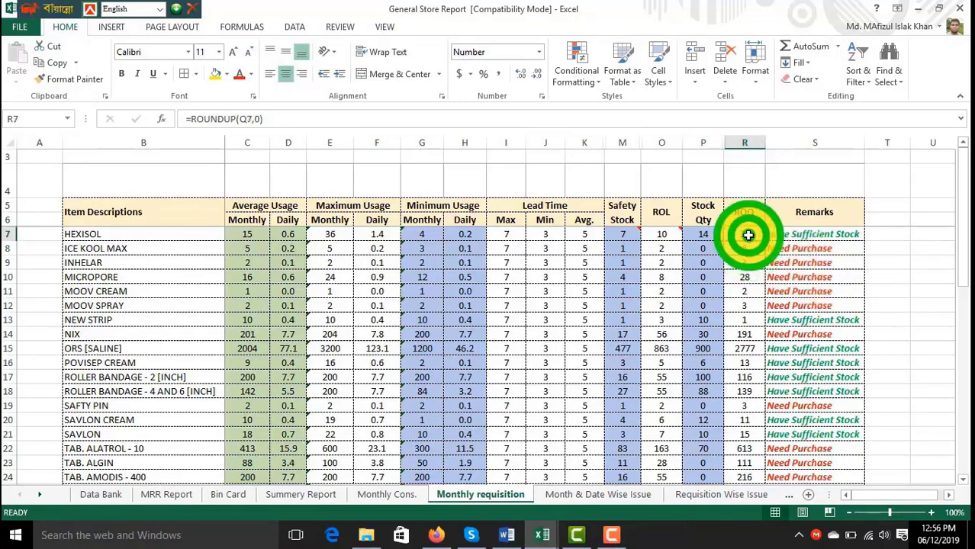
pyautogui.click(746, 334)
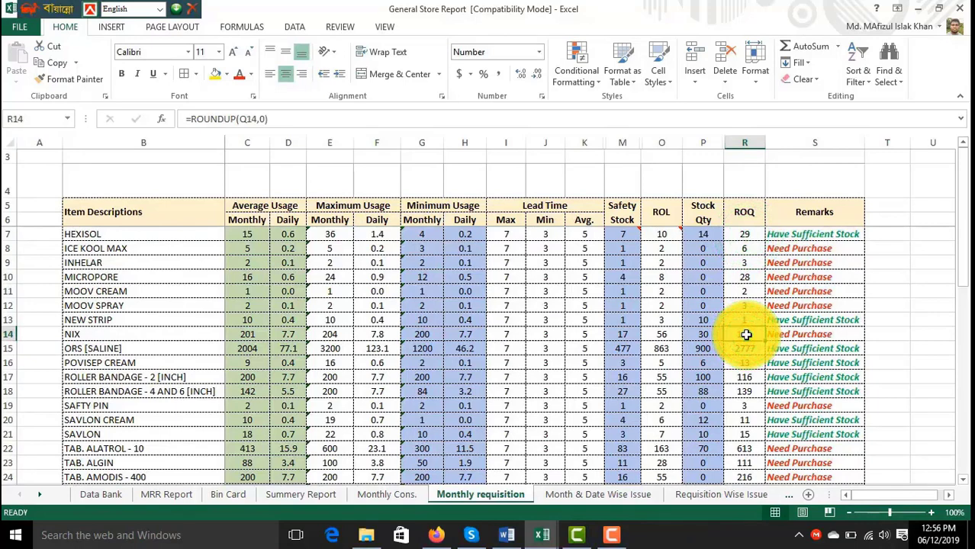
pyautogui.click(582, 497)
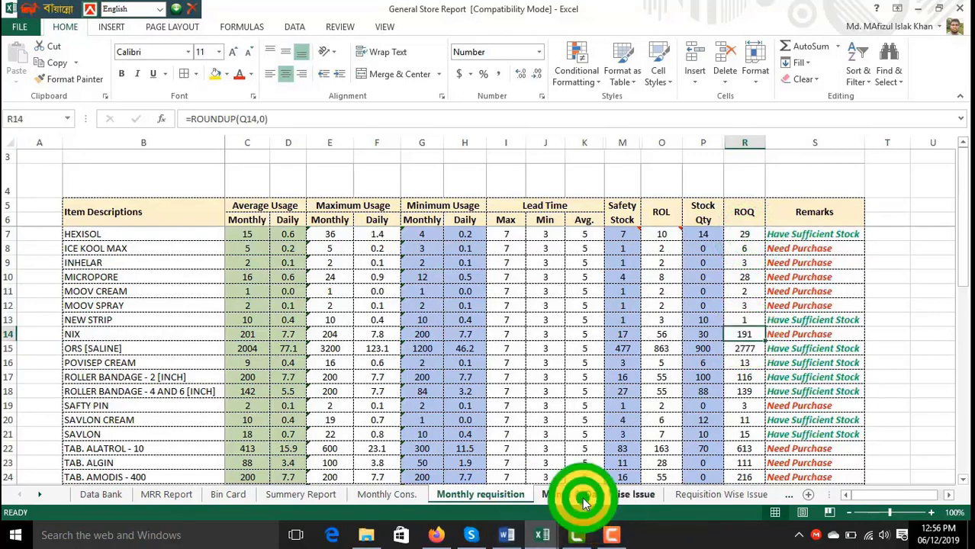
# Step: Toggle (Select All) and 01/09/2018 in the Month filter, then close it unchanged
pyautogui.click(149, 199)
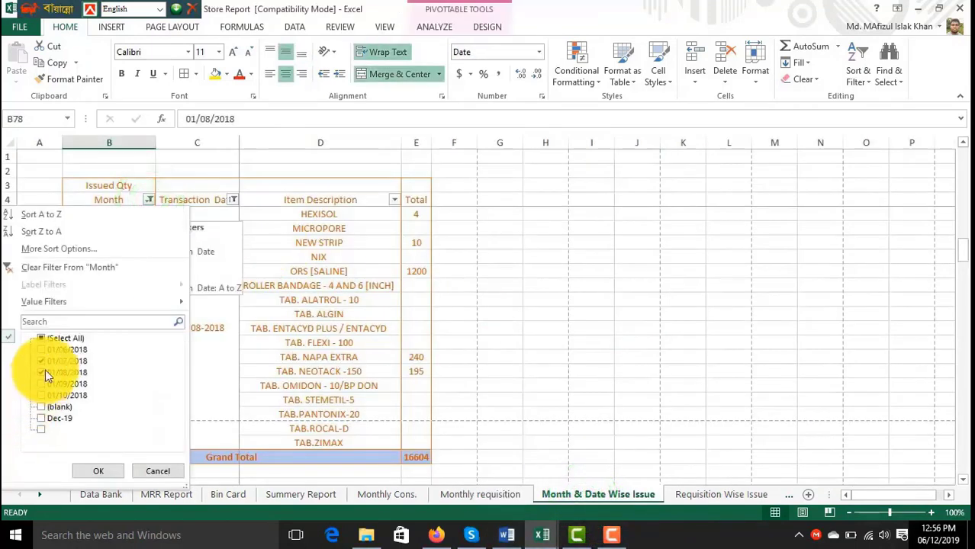
pyautogui.click(42, 338)
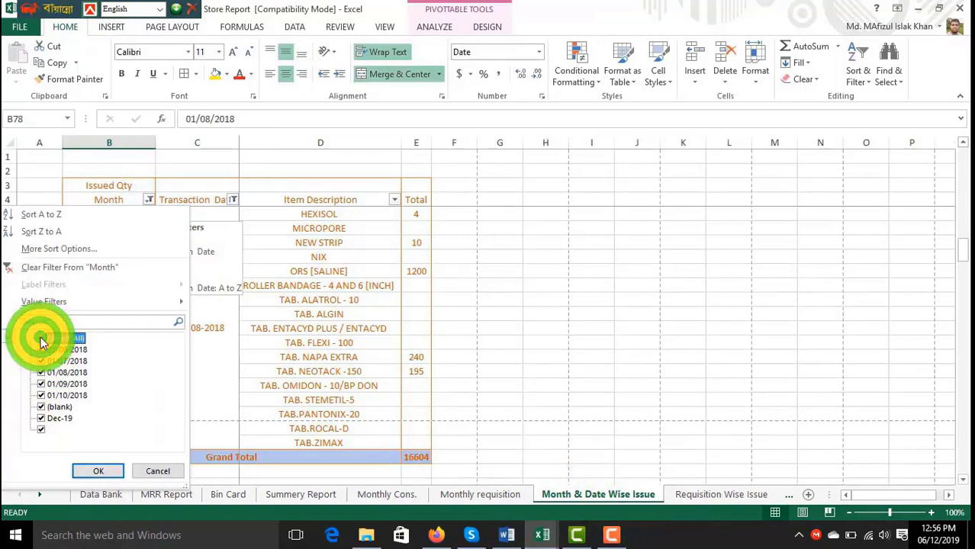
pyautogui.click(41, 338)
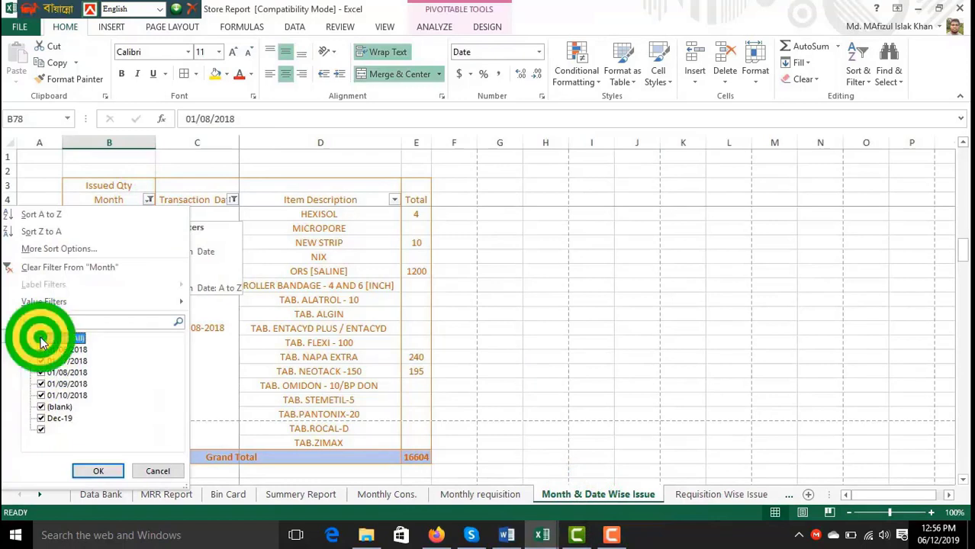
pyautogui.click(41, 383)
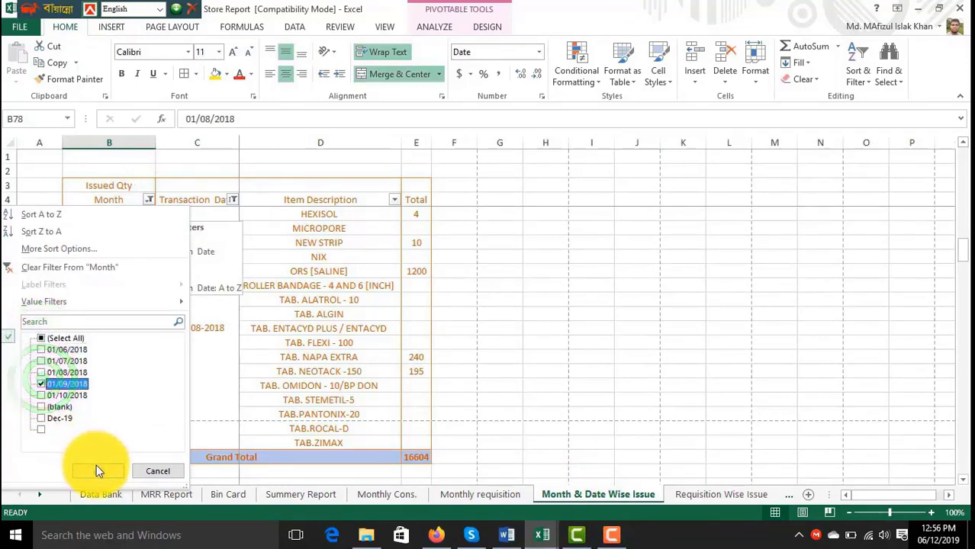
pyautogui.click(307, 359)
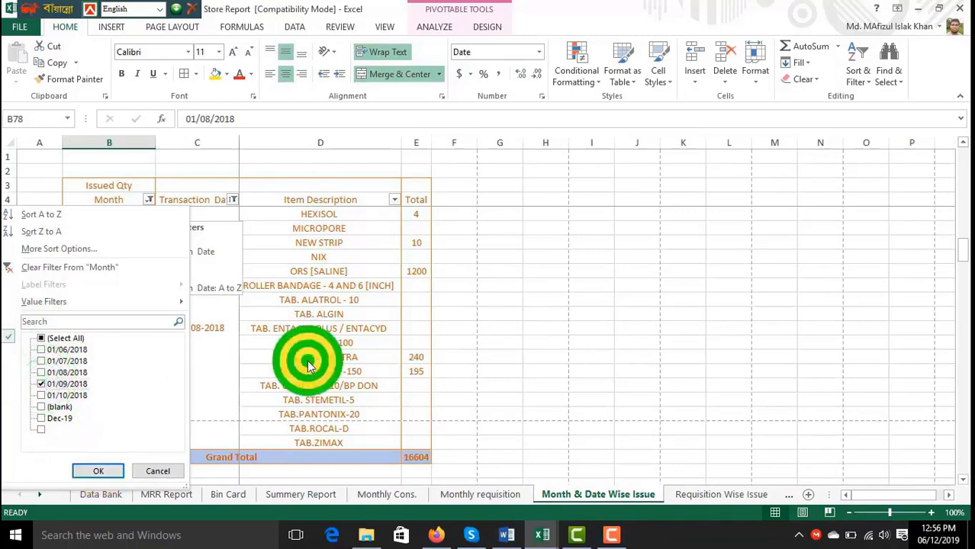
# Step: Browse the Requisition Wise Issue pivot, then show the Challan Wise Received pivot
pyautogui.click(720, 495)
pyautogui.click(448, 276)
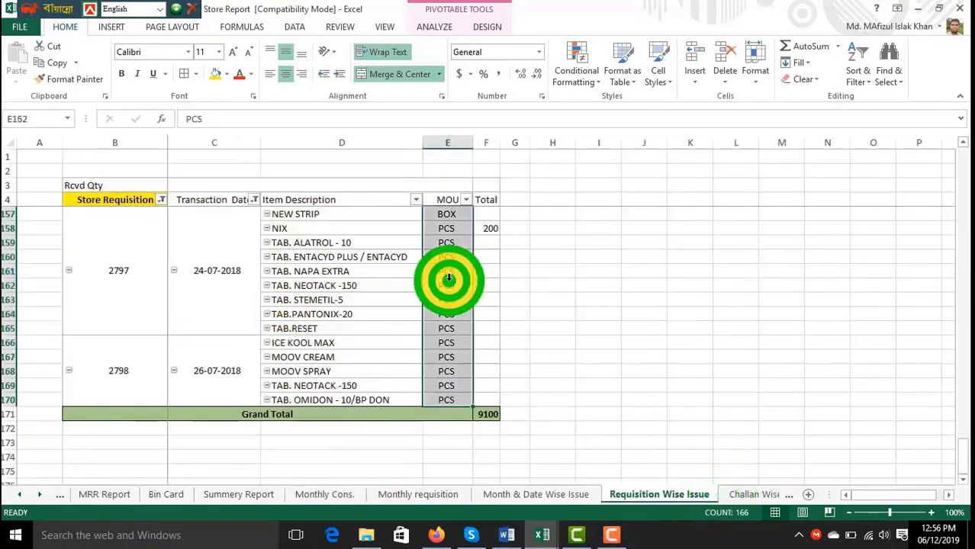
pyautogui.rightClick(74, 260)
pyautogui.click(598, 338)
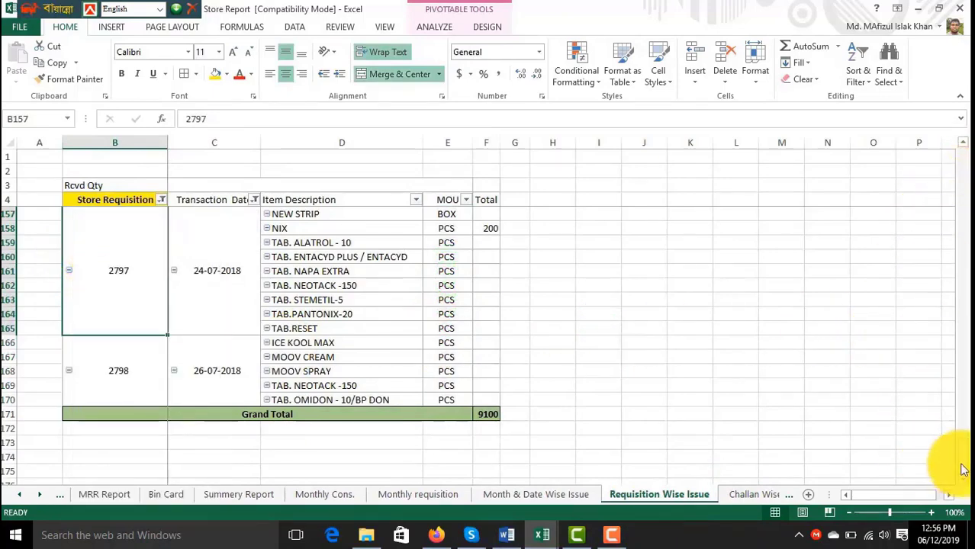
pyautogui.moveTo(967, 462); pyautogui.dragTo(968, 142)
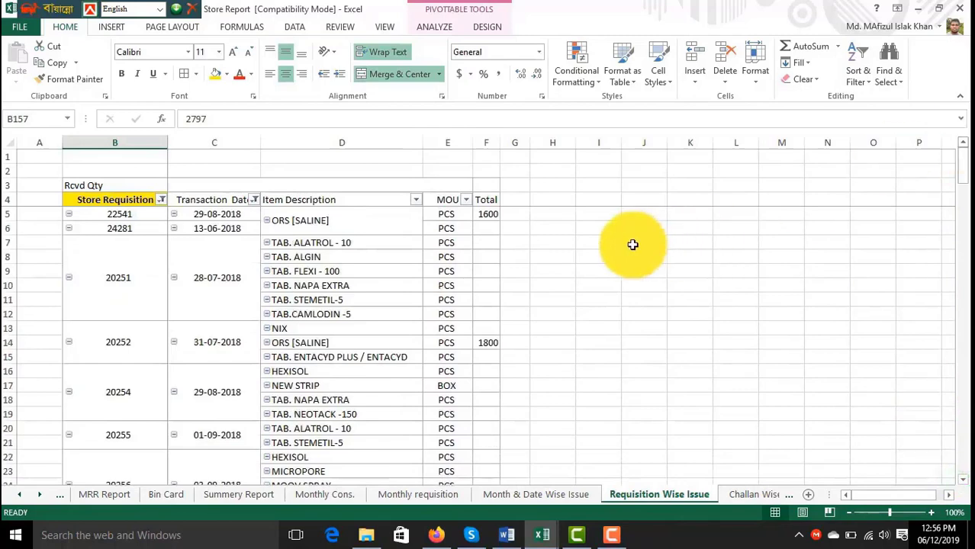
pyautogui.click(747, 497)
pyautogui.click(660, 360)
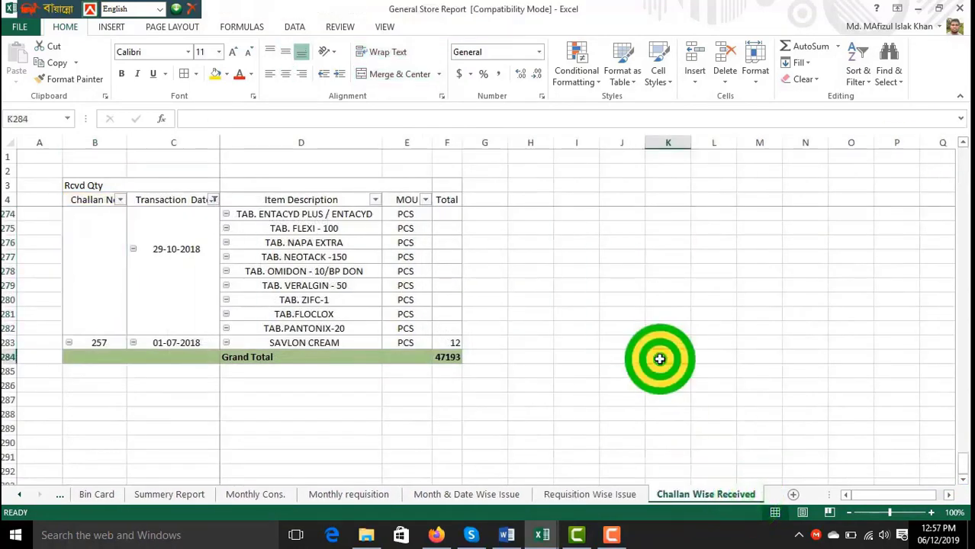
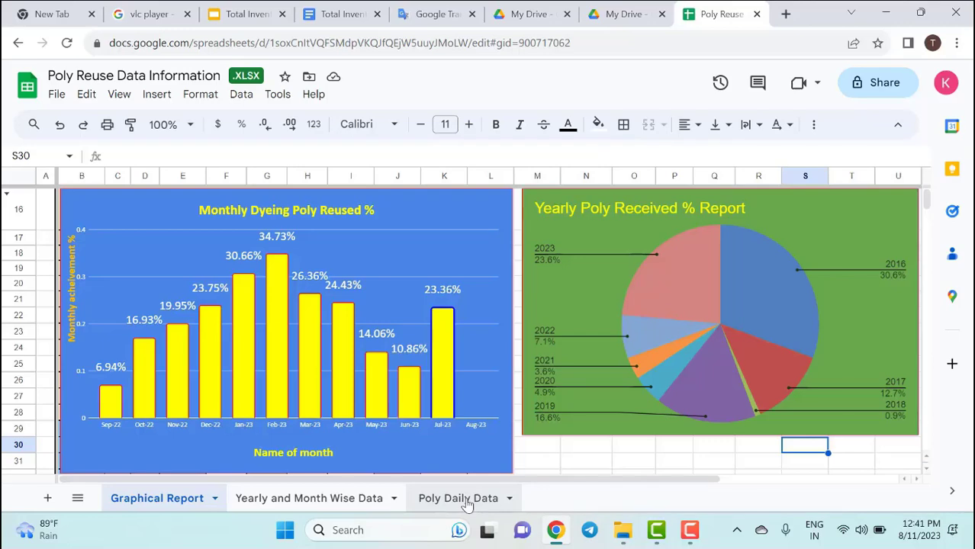
# Step: Locate the sent and returned quantity cells for 6-Aug-23 on Poly Daily Data
pyautogui.click(458, 499)
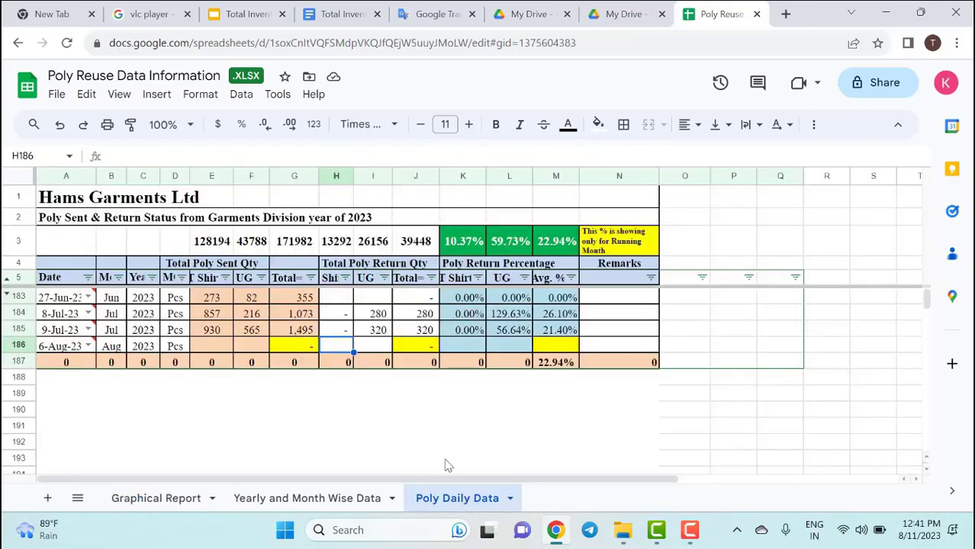
pyautogui.click(387, 426)
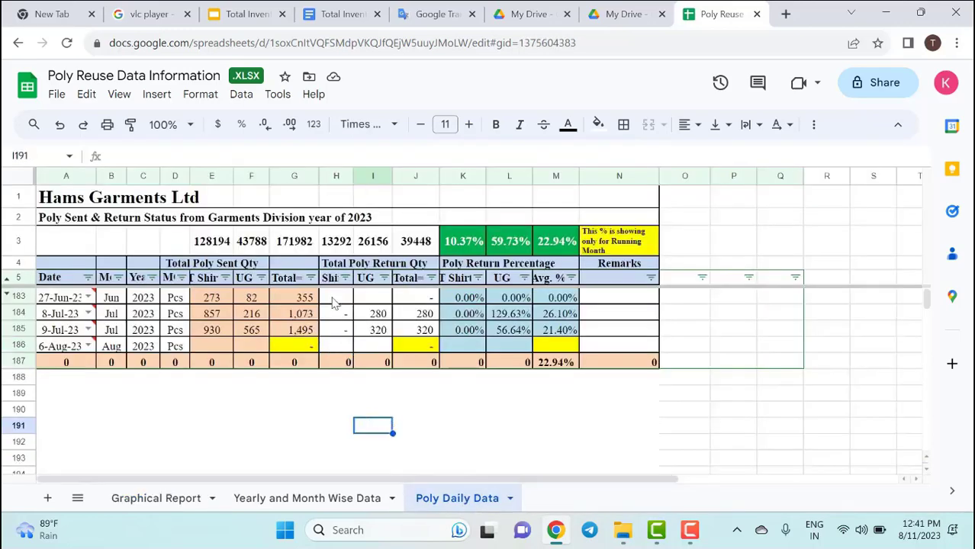
pyautogui.click(220, 348)
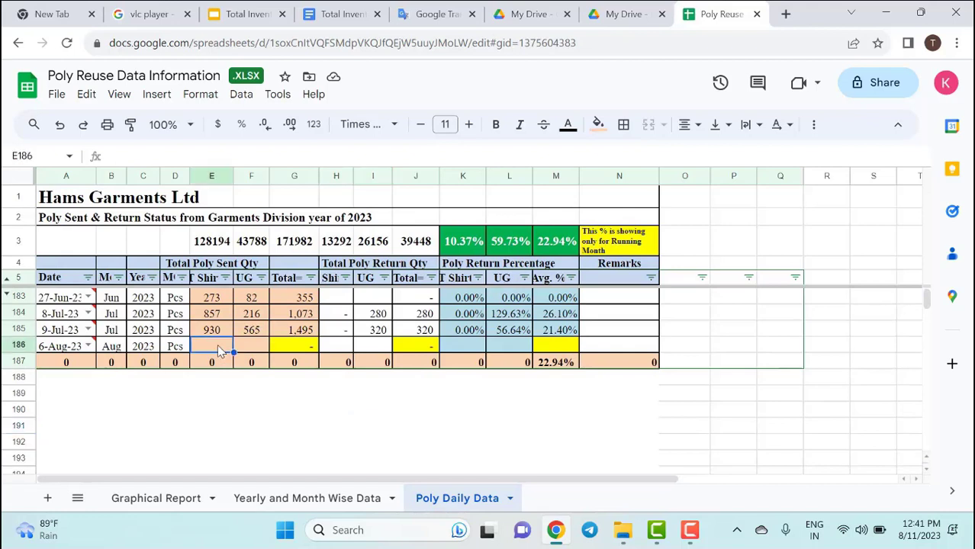
pyautogui.click(350, 348)
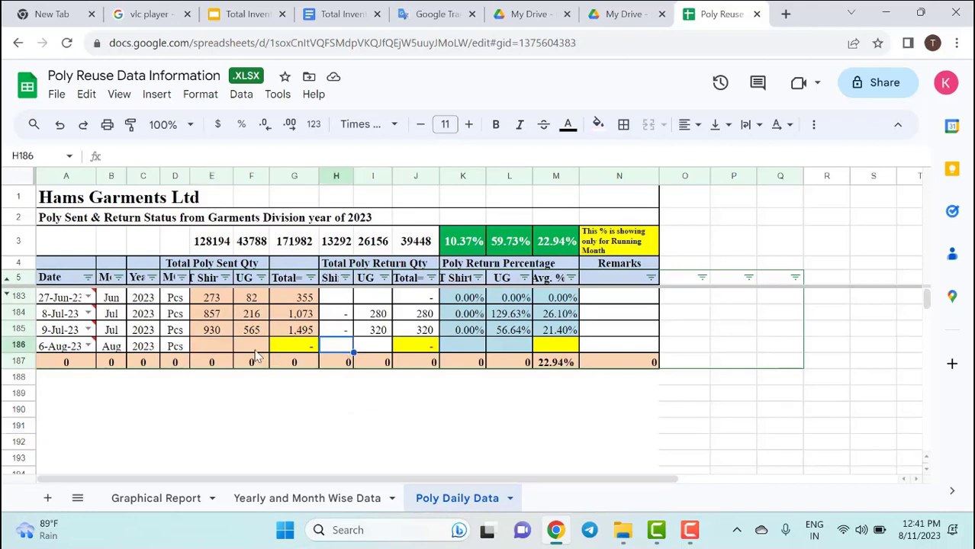
pyautogui.click(223, 351)
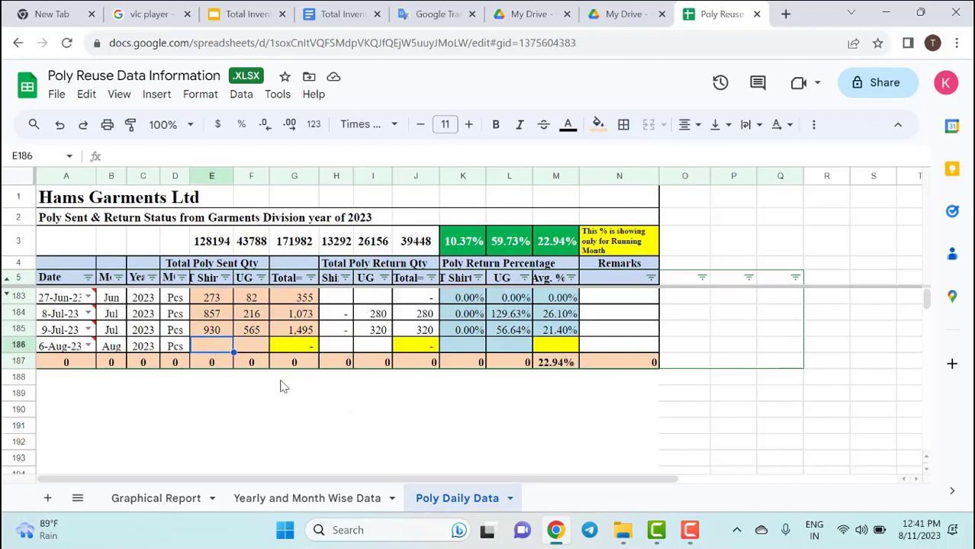
# Step: Review the 2023 August sent and received totals and their formulas, then the Graphical Report charts
pyautogui.click(321, 504)
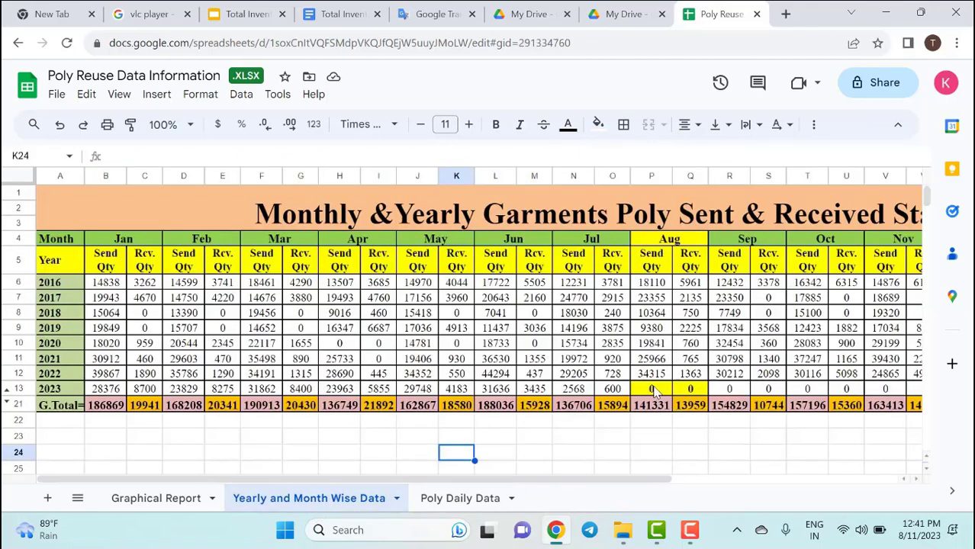
pyautogui.click(676, 242)
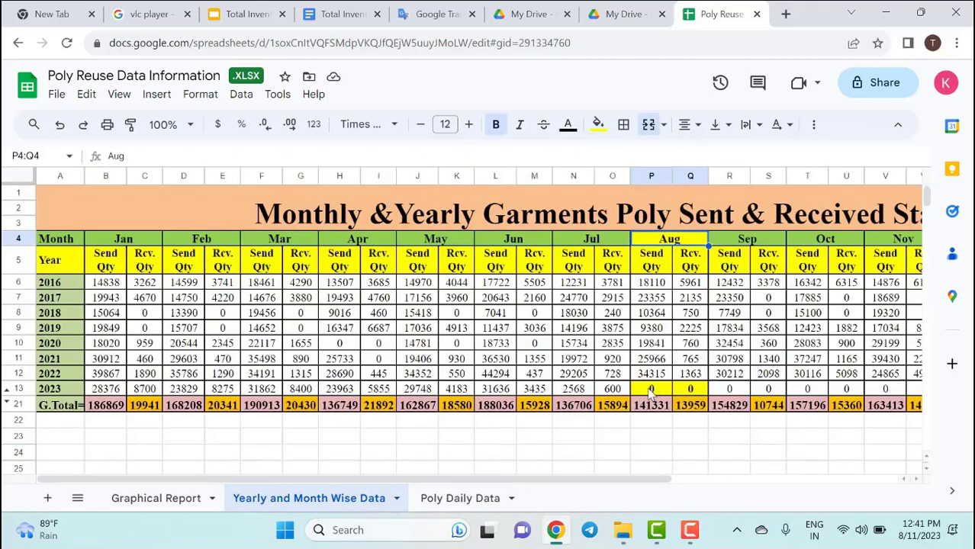
pyautogui.click(651, 391)
pyautogui.click(691, 391)
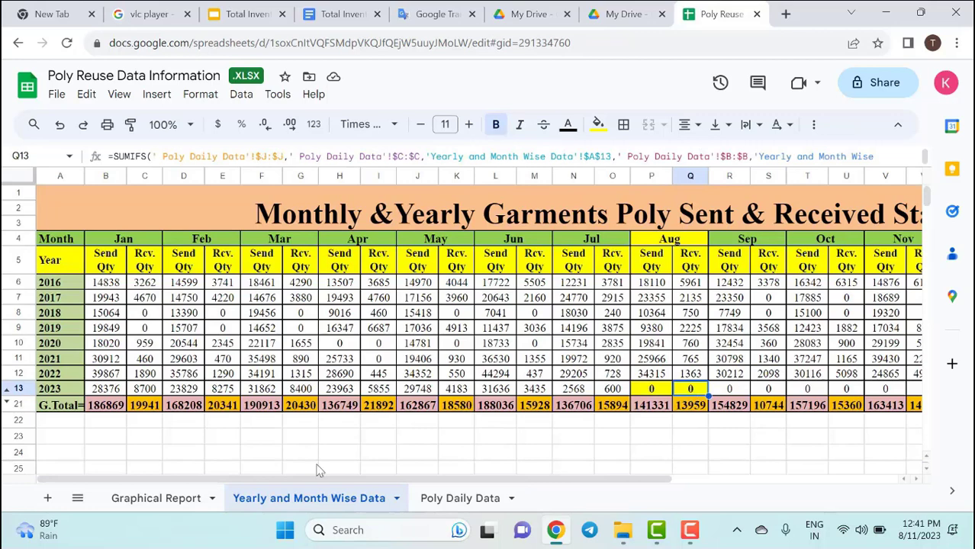
pyautogui.click(166, 498)
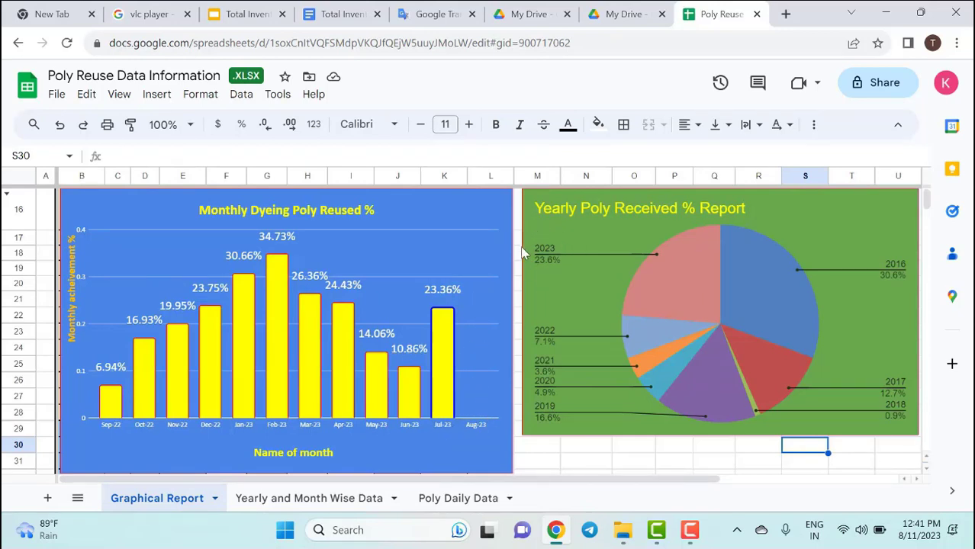
# Step: Enter 1256 sent and 365 returned for 6-Aug-23, giving a 29.06% Avg. %
pyautogui.click(450, 498)
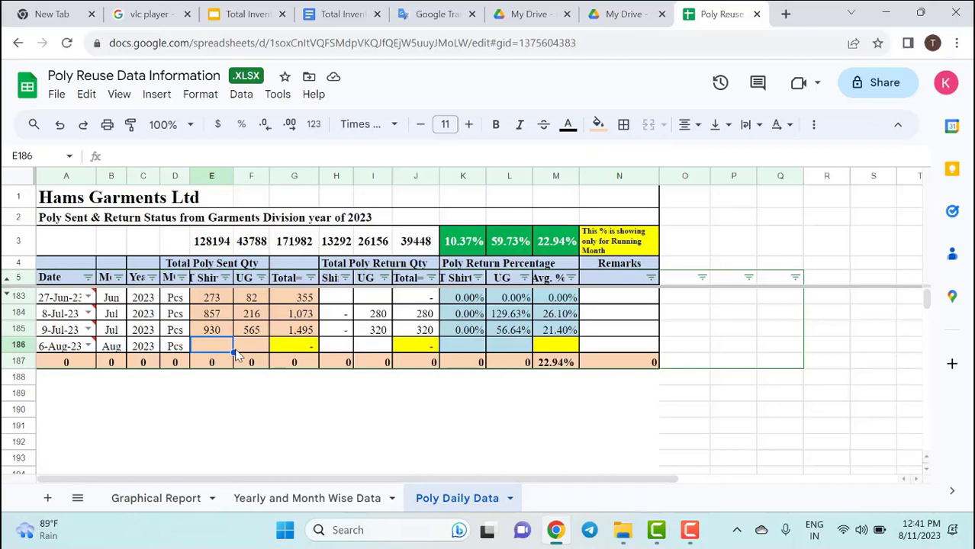
pyautogui.write('1256')
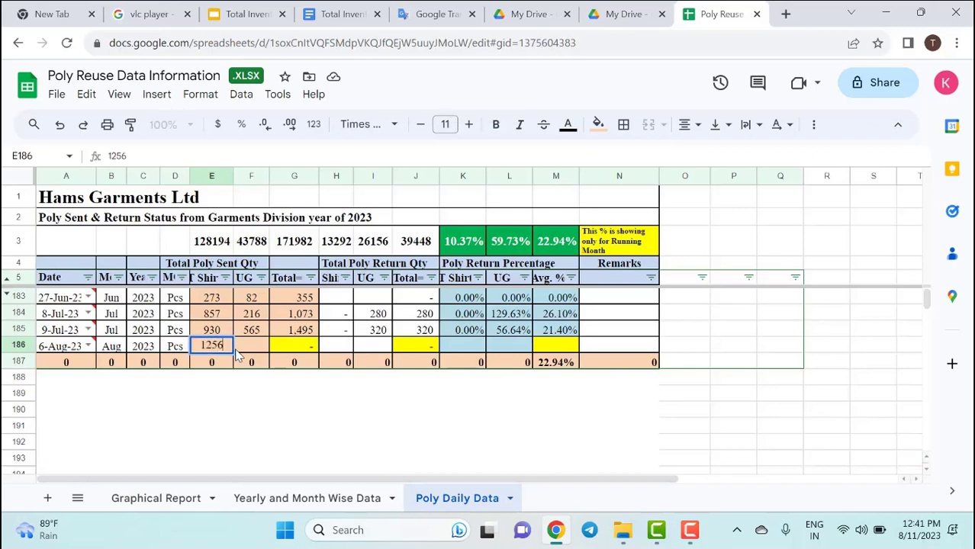
pyautogui.press('Tab')
pyautogui.press('Tab')
pyautogui.press('Tab')
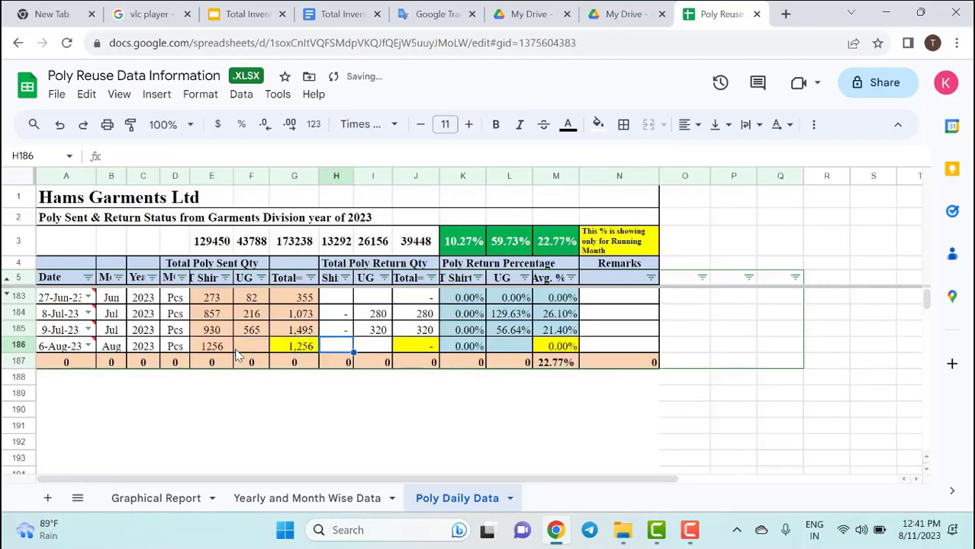
pyautogui.write('34')
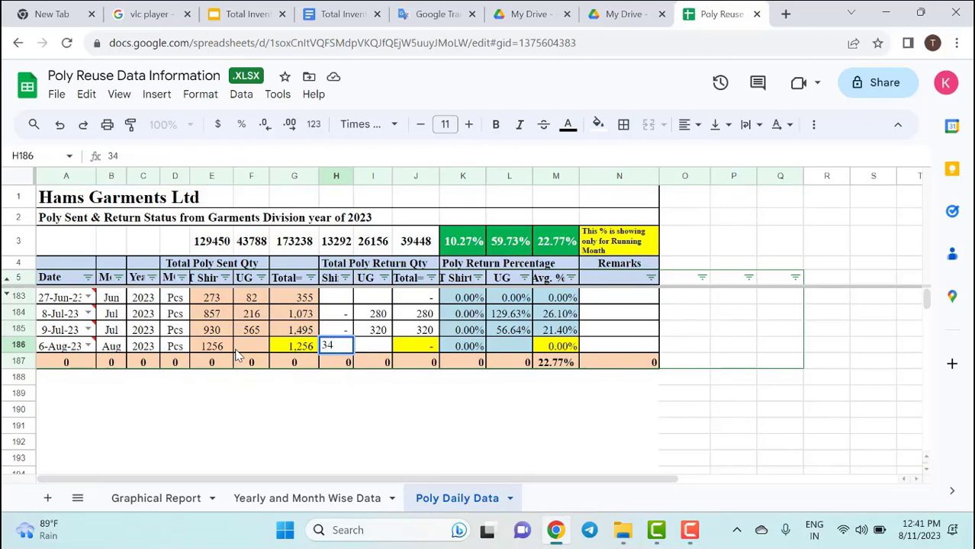
pyautogui.press('BackSpace')
pyautogui.write('5')
pyautogui.press('Return')
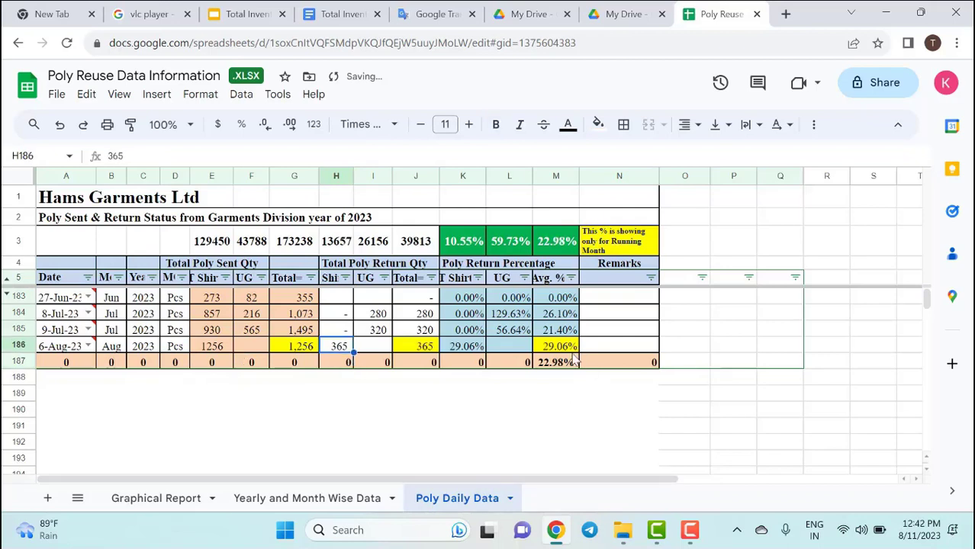
pyautogui.click(561, 346)
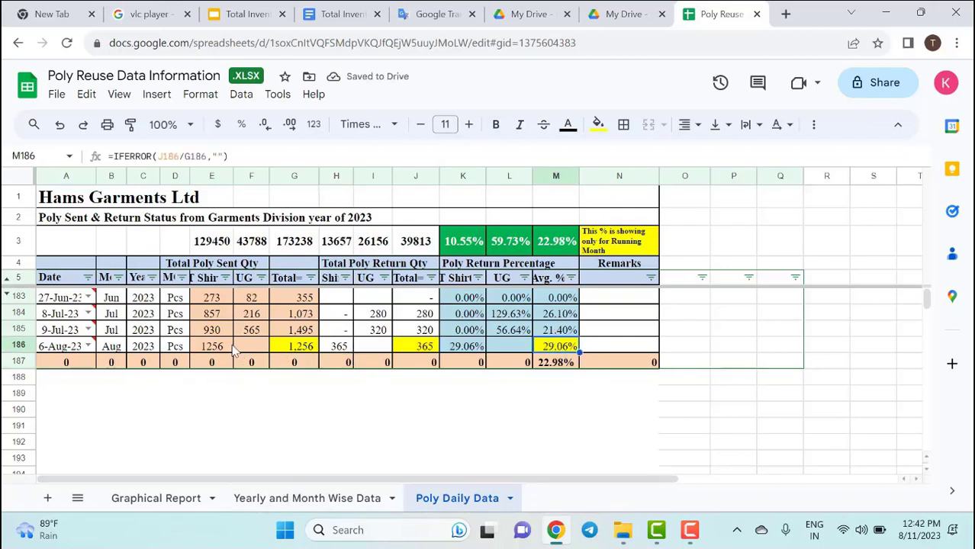
# Step: Check the 2023 Aug row totals of 1256 and 365, and view the Aug-23 chart bar at 29.06%
pyautogui.click(324, 508)
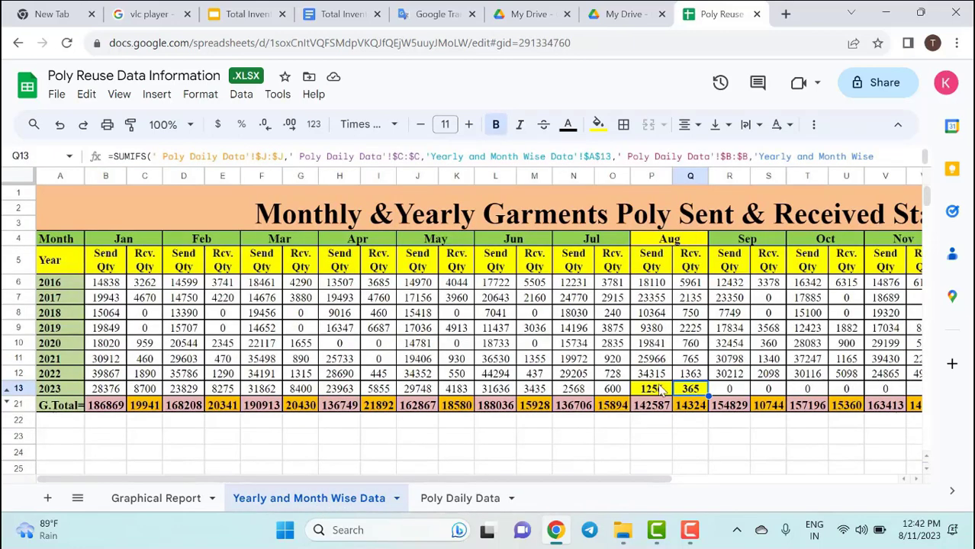
pyautogui.click(168, 503)
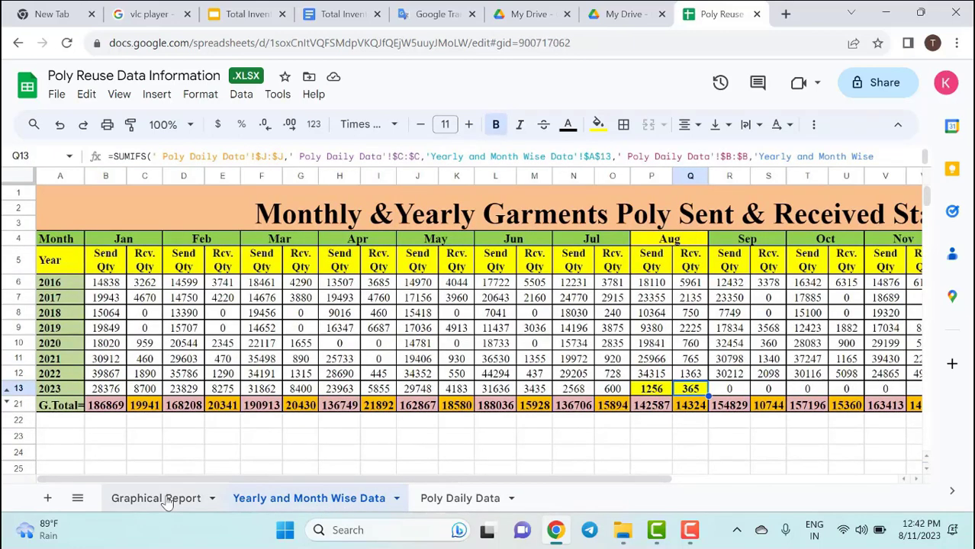
pyautogui.moveTo(473, 395)
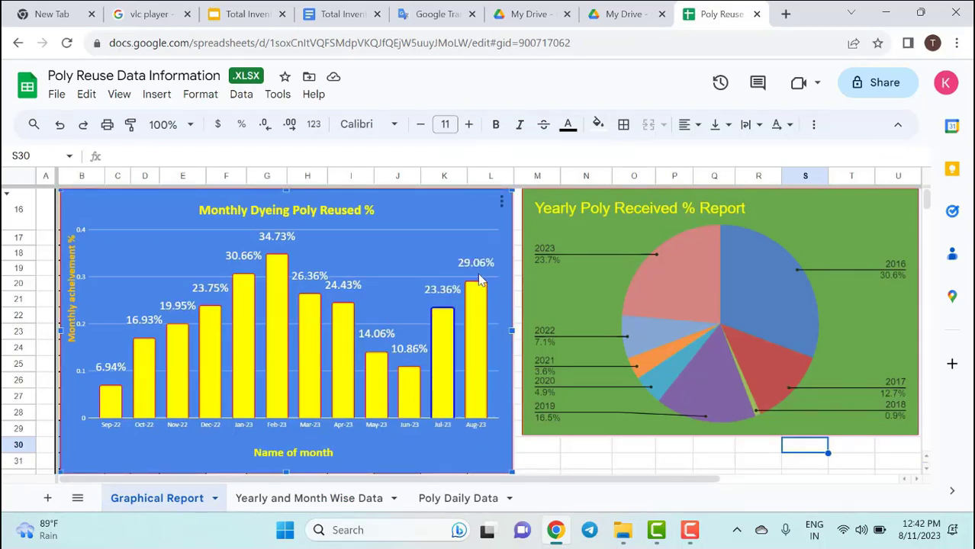
pyautogui.click(462, 498)
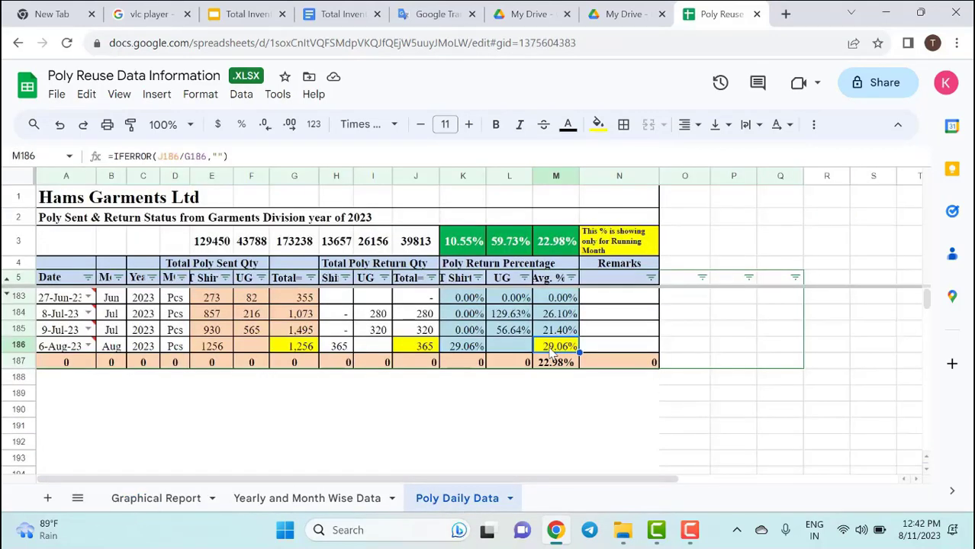
pyautogui.click(195, 505)
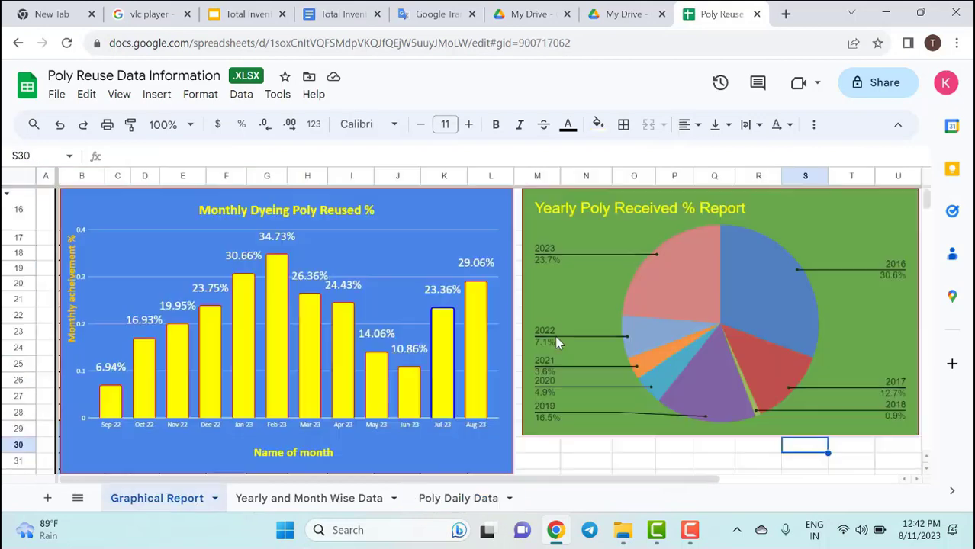